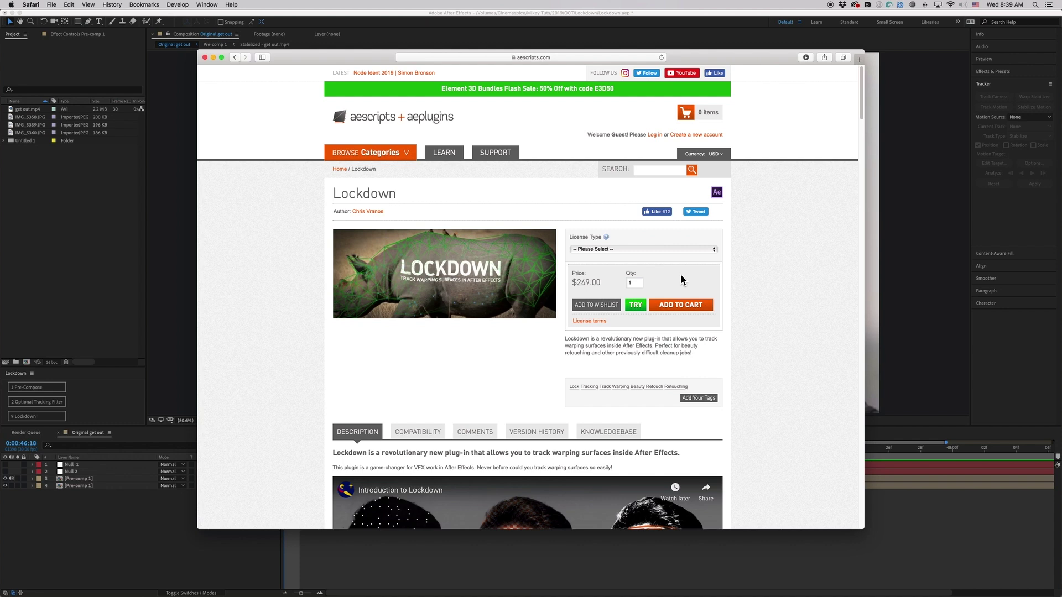
Look over the Lockdown plug-in's product page on aescripts.com, including its description and reactions, and close the browser window
scroll(682, 271, "down", 5)
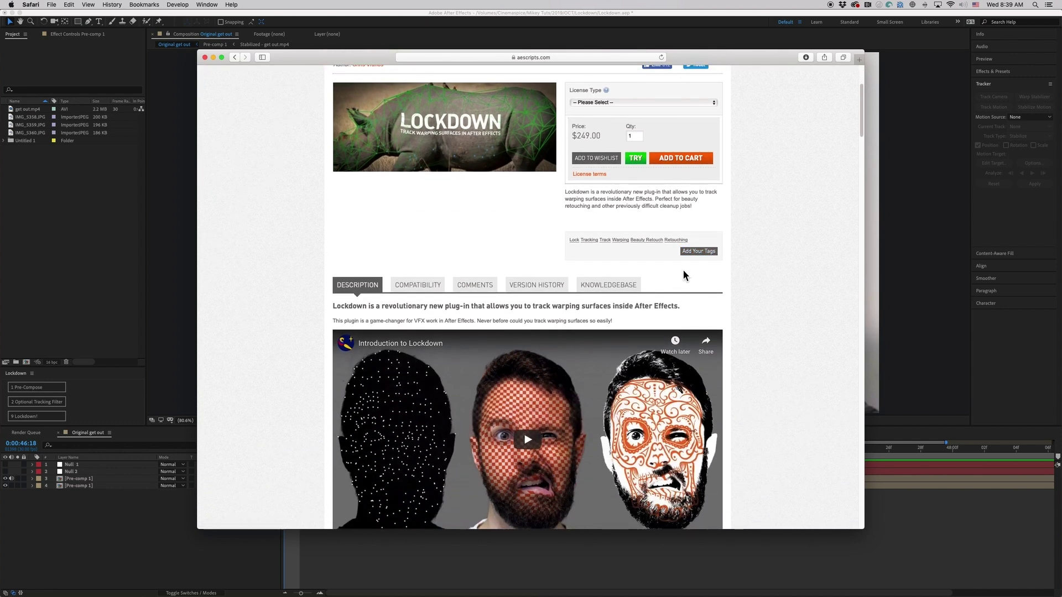
scroll(686, 268, "down", 10)
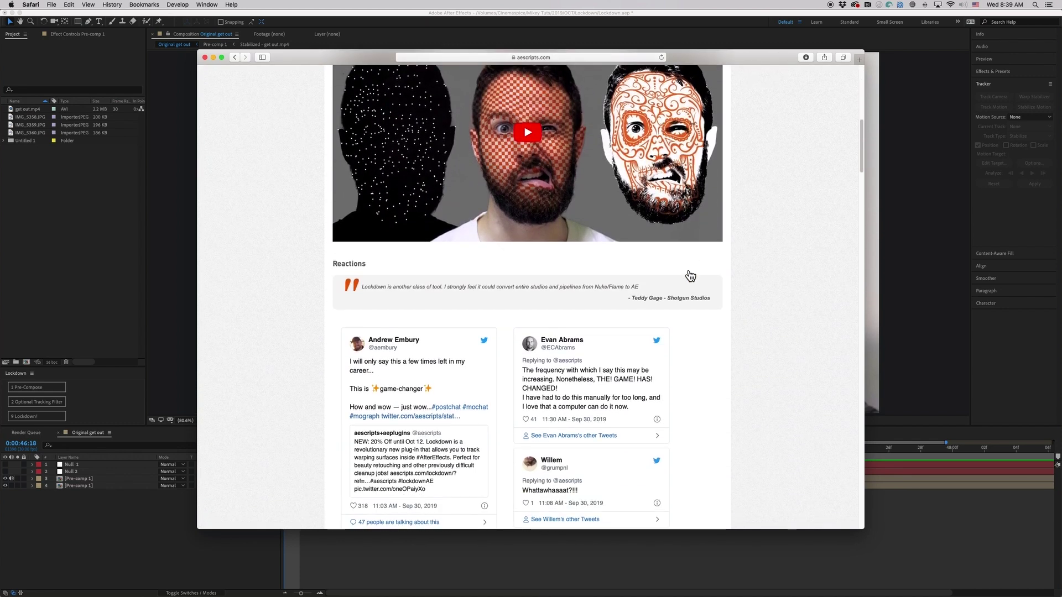
scroll(685, 268, "up", 10)
scroll(686, 267, "up", 5)
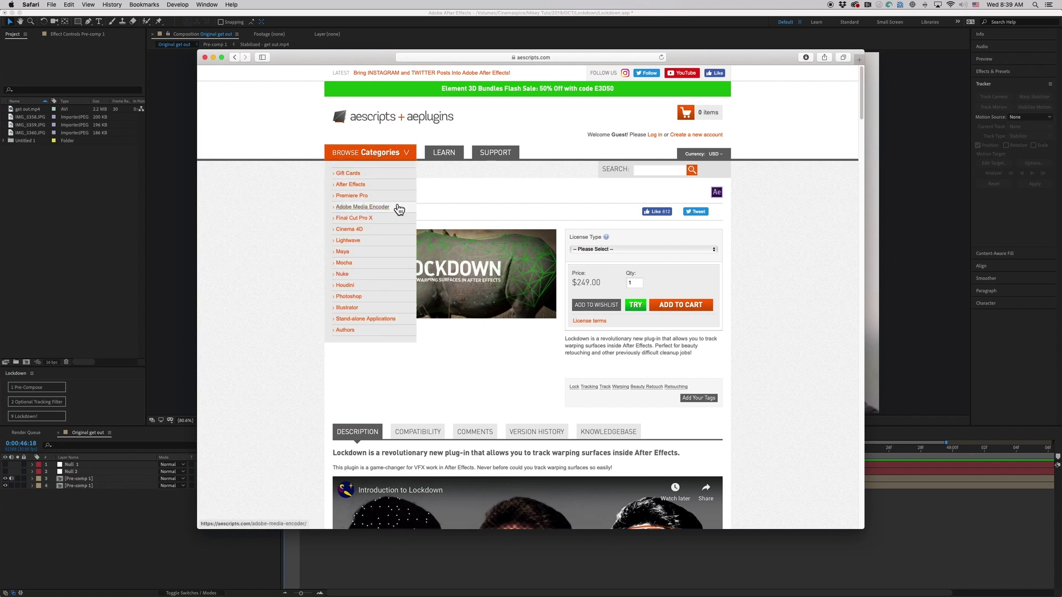
left_click(246, 228)
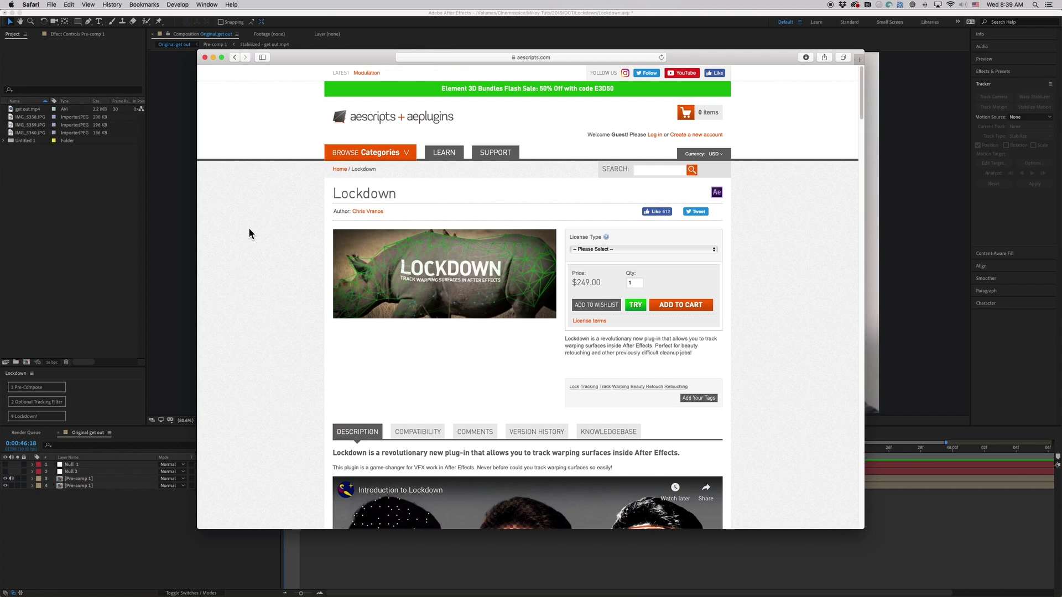
key("super+w")
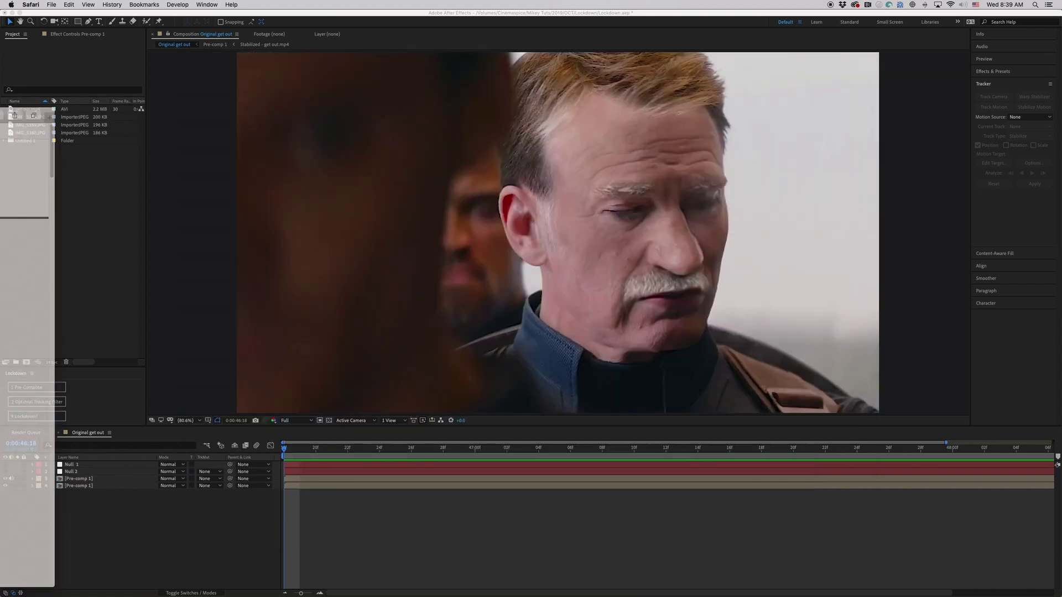
Switch to After Effects, preview the Original get out composition and return the playhead to its start
left_click(340, 514)
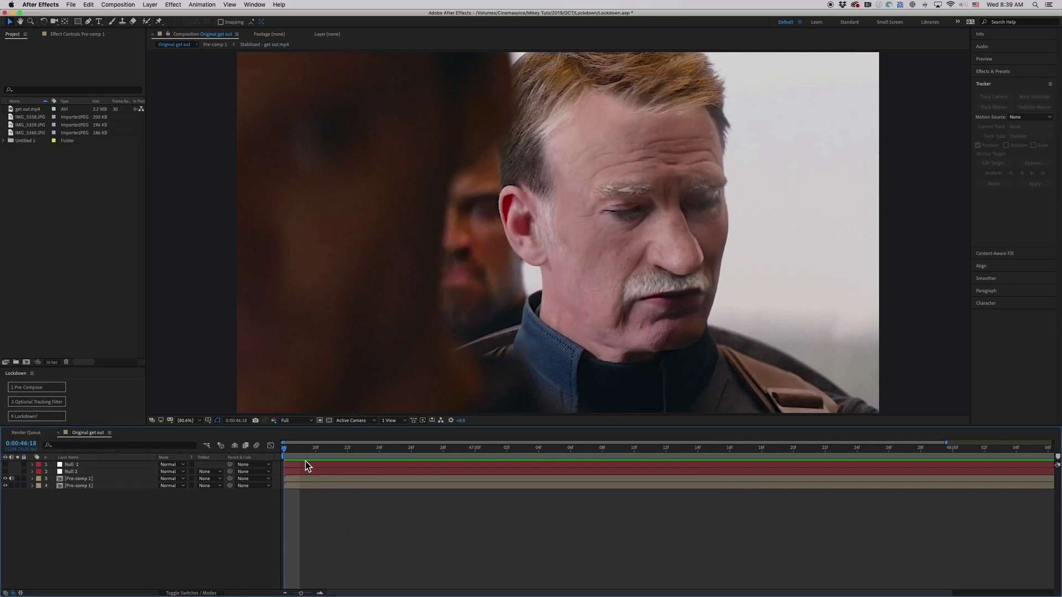
left_click(273, 449)
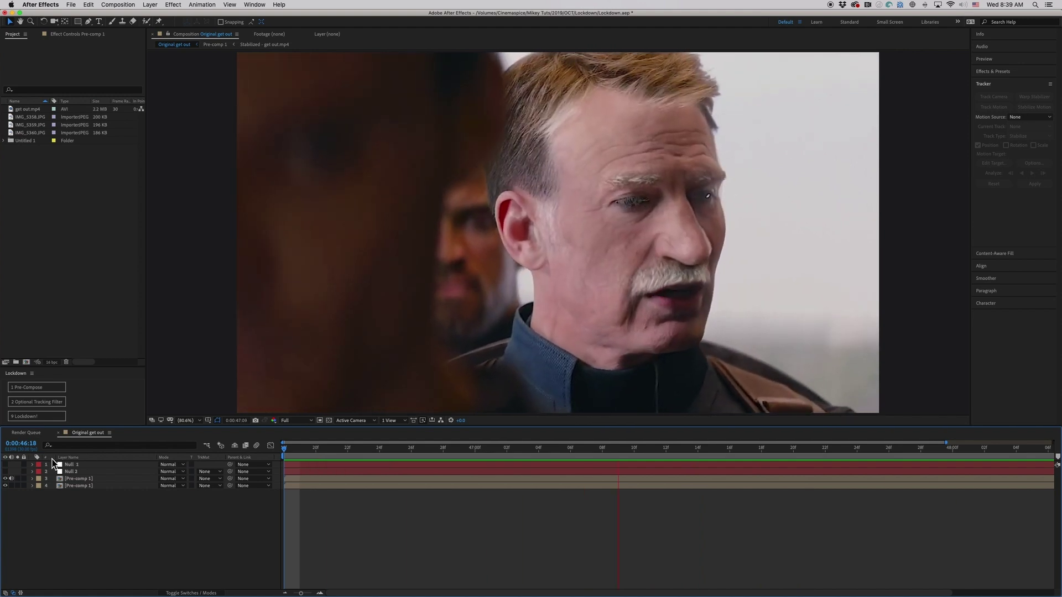
key("space")
key("Home")
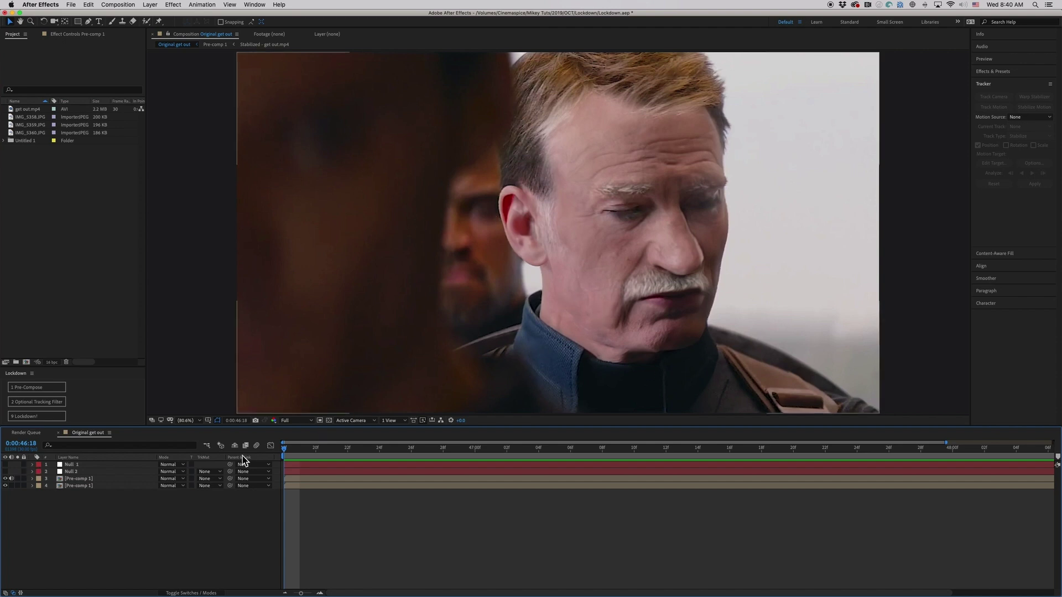
Compare the Original get out composition with the lower Pre-comp 1 layer hidden and shown, and preview the playback
left_click(7, 486)
left_click(7, 485)
left_click(7, 486)
left_click(7, 485)
left_click(8, 486)
left_click(7, 485)
left_click(7, 486)
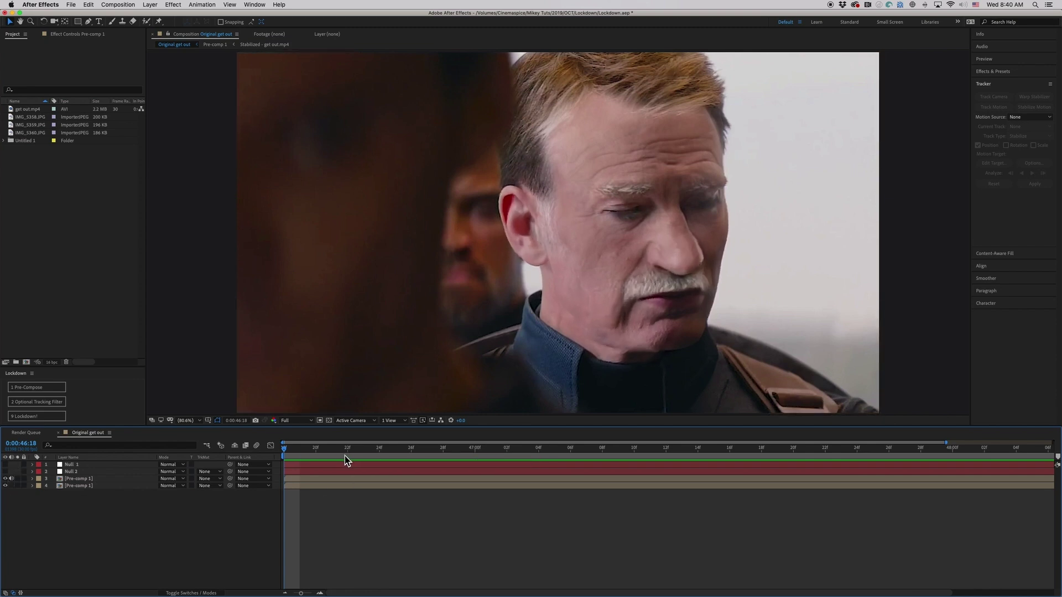
key("space")
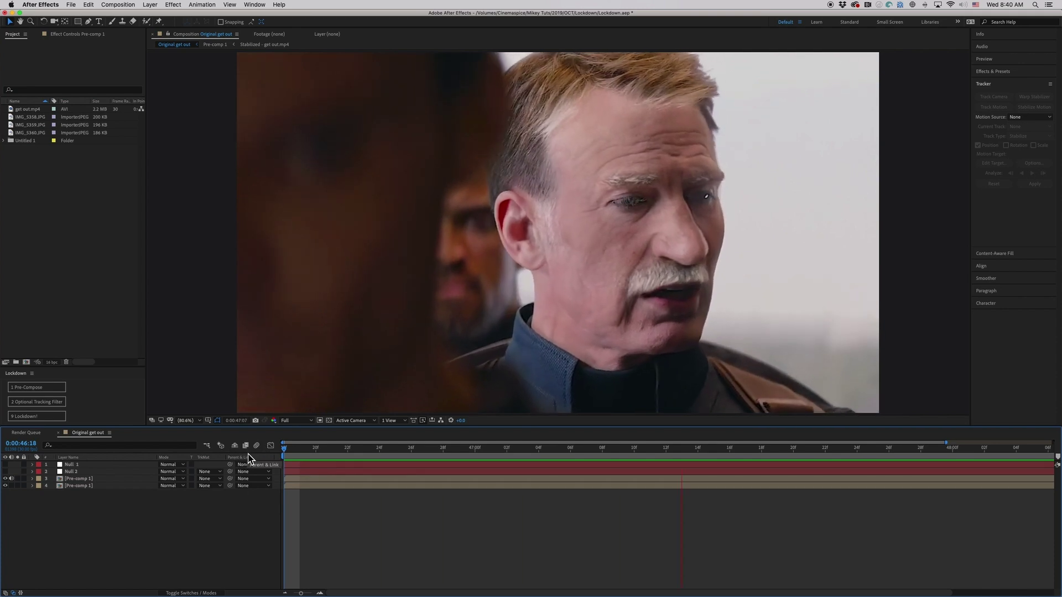
key("space")
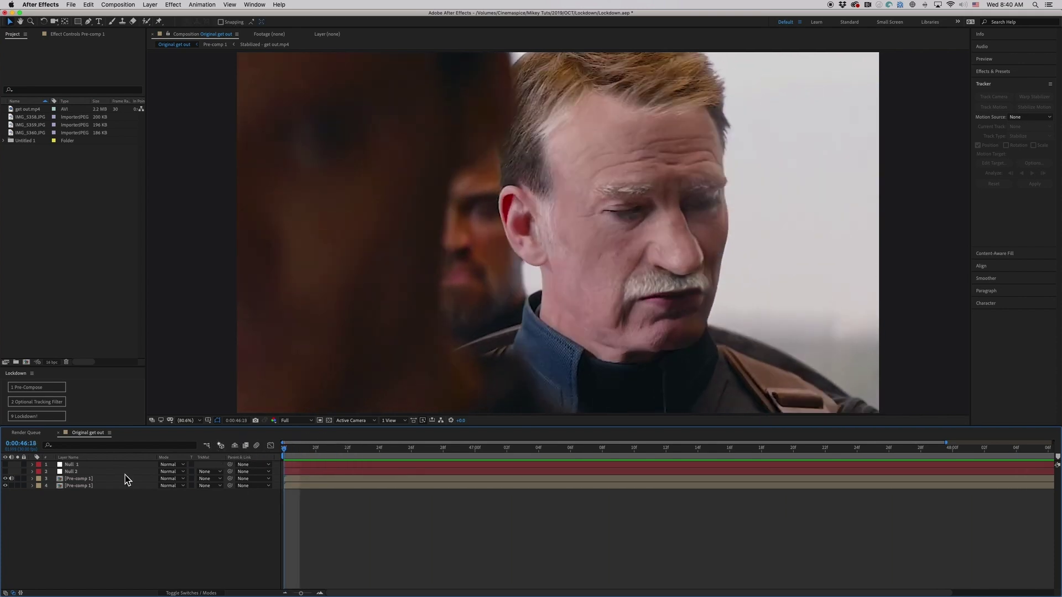
left_click(7, 485)
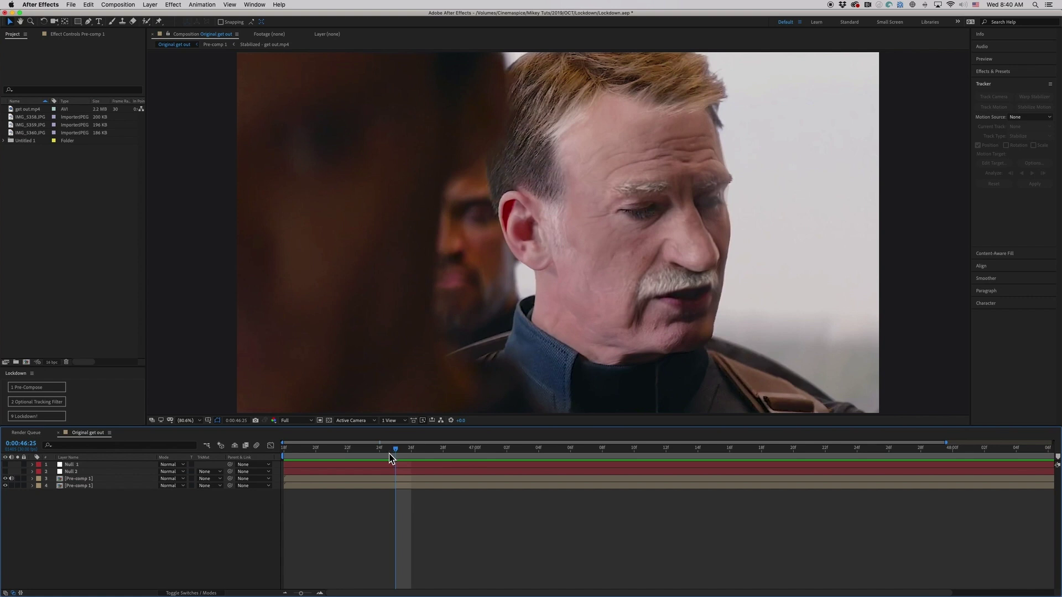
Create a new composition from the get out.mp4 footage
left_click(27, 110)
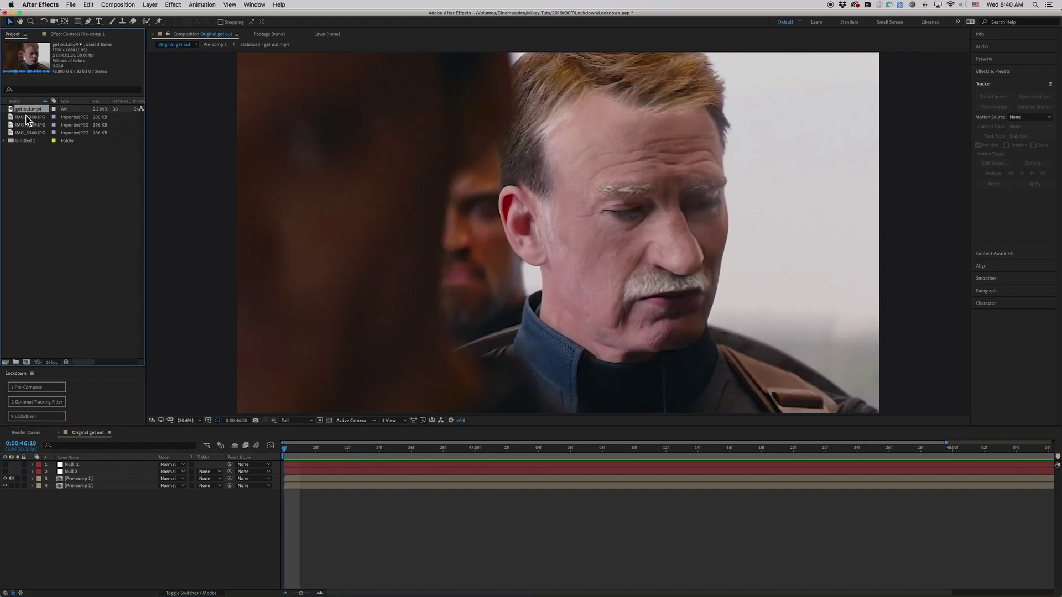
left_click_drag(11, 113, 27, 364)
left_click(389, 504)
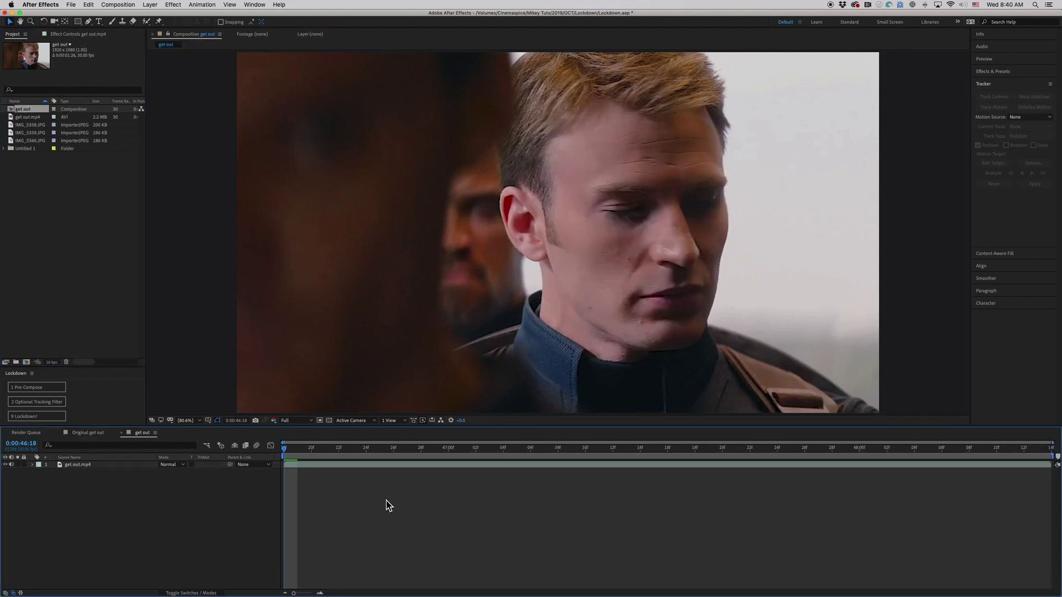
Preview the new get out composition and return the playhead to the first frame at 0:00:46:18
key("space")
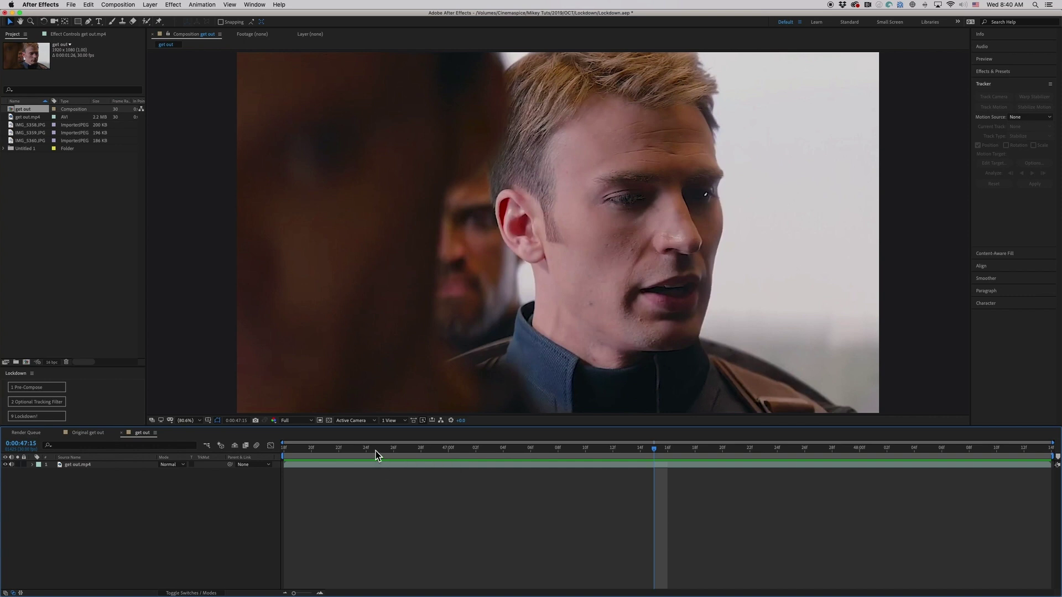
left_click_drag(376, 451, 262, 465)
key("space")
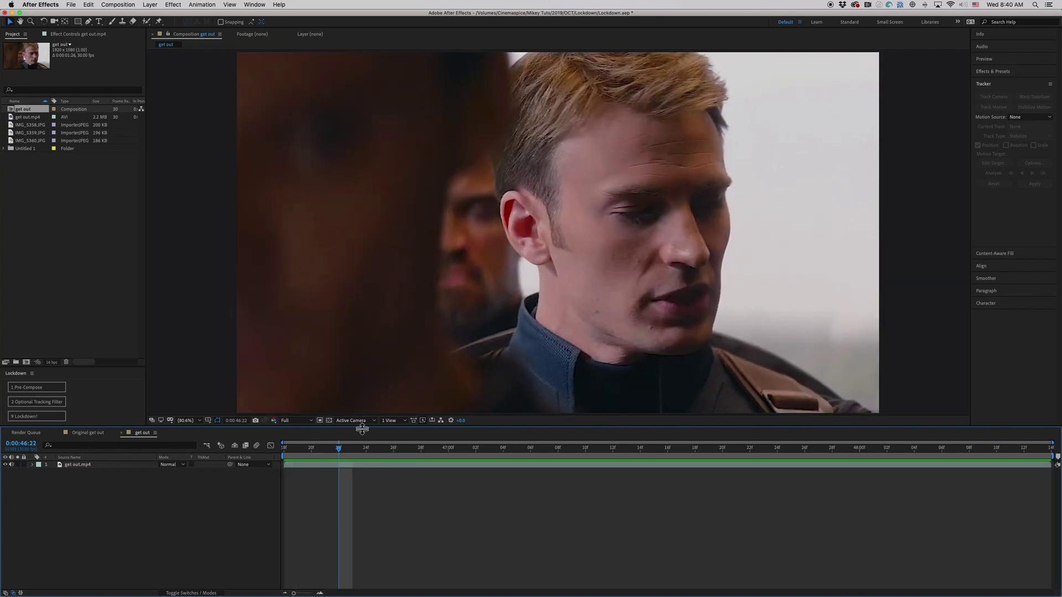
left_click_drag(334, 454, 283, 450)
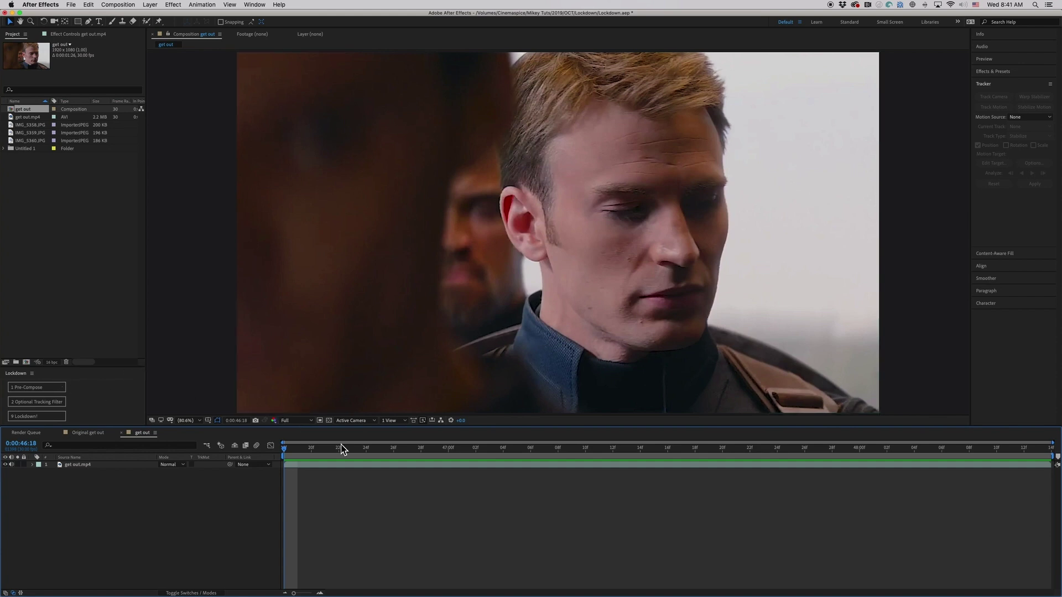
Pre-compose the get out.mp4 layer with the Lockdown script and show the effect controls of the layer inside the pre-comp
left_click(322, 468)
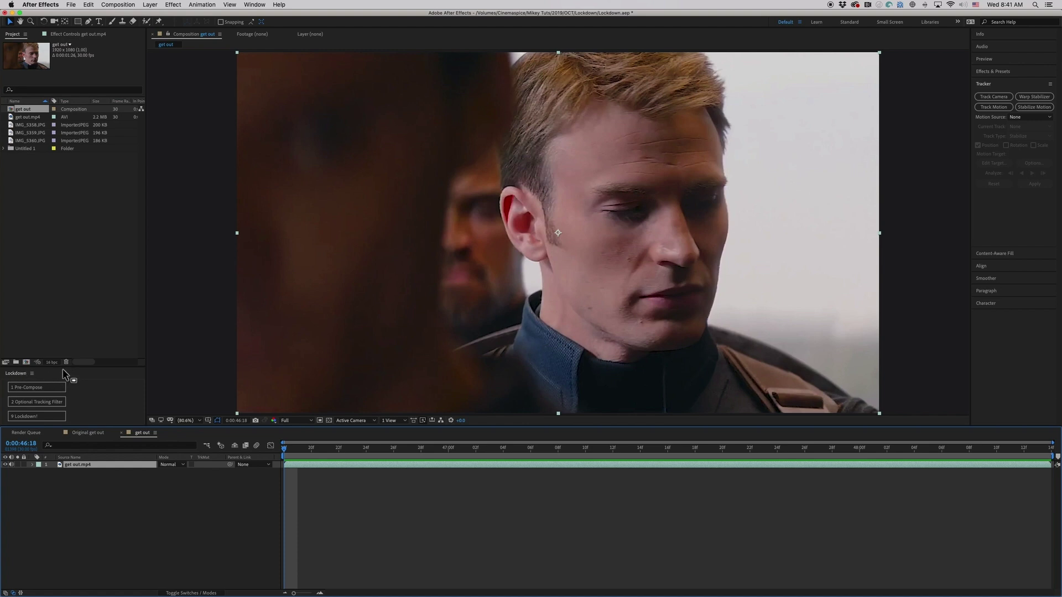
left_click_drag(73, 370, 74, 365)
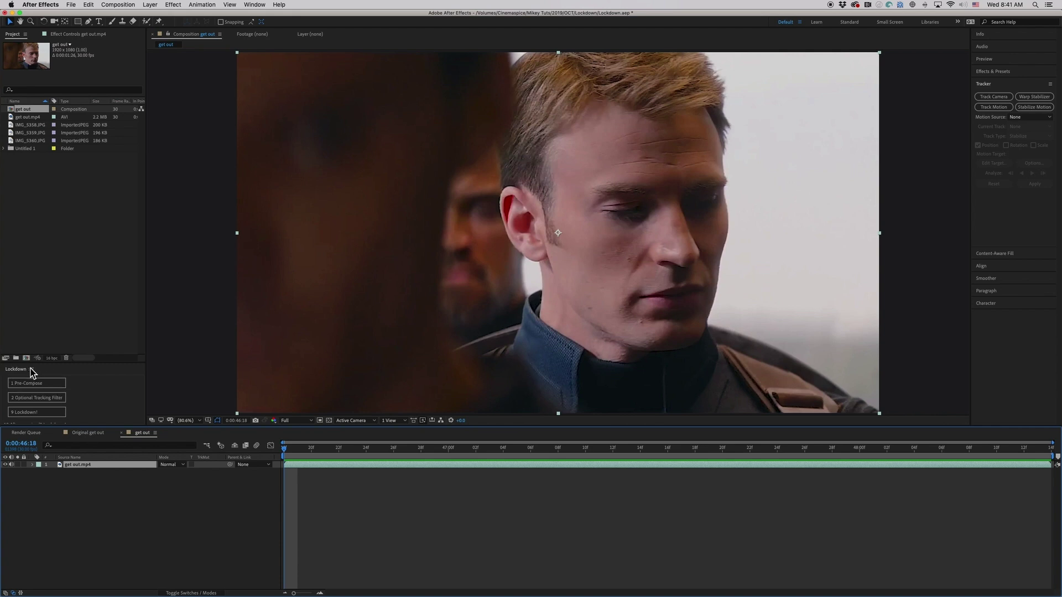
left_click(39, 385)
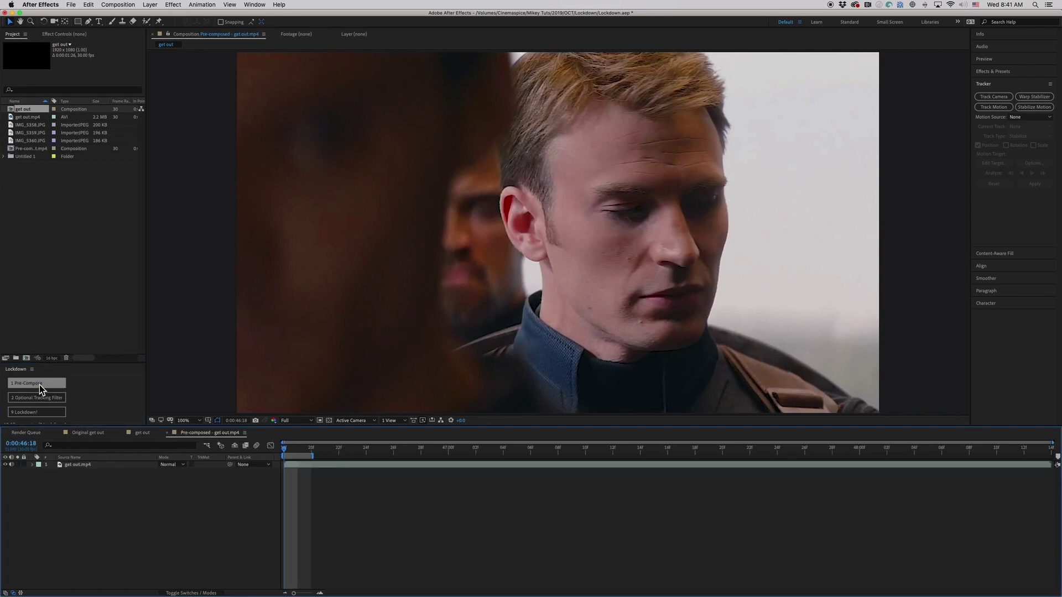
left_click(306, 464)
left_click(70, 36)
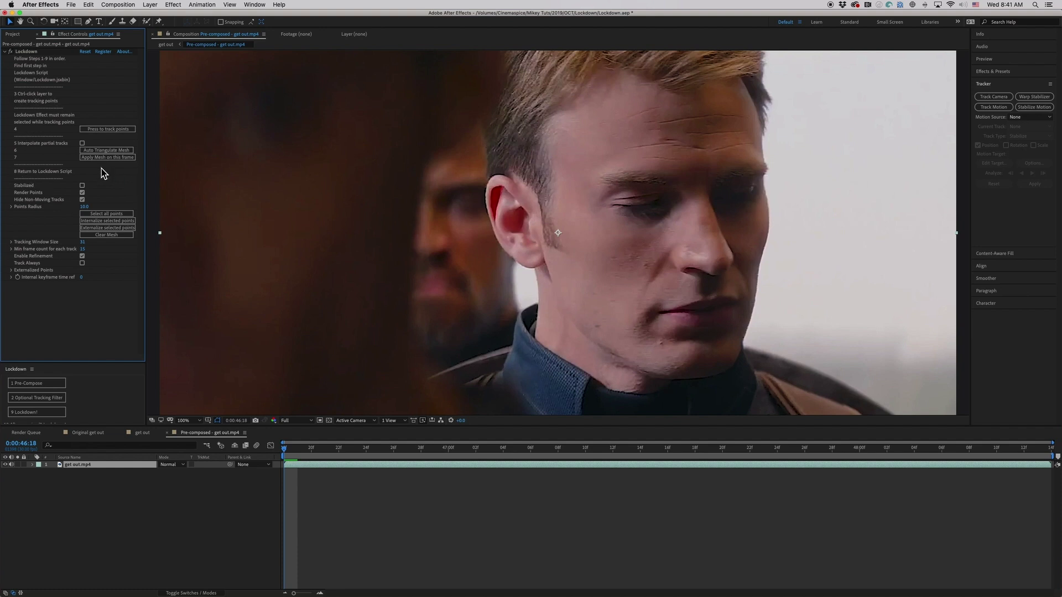
Apply Lockdown's optional tracking filter to the get out.mp4 layer and collapse the Invert, CC Composite and Levels effects
left_click(292, 452)
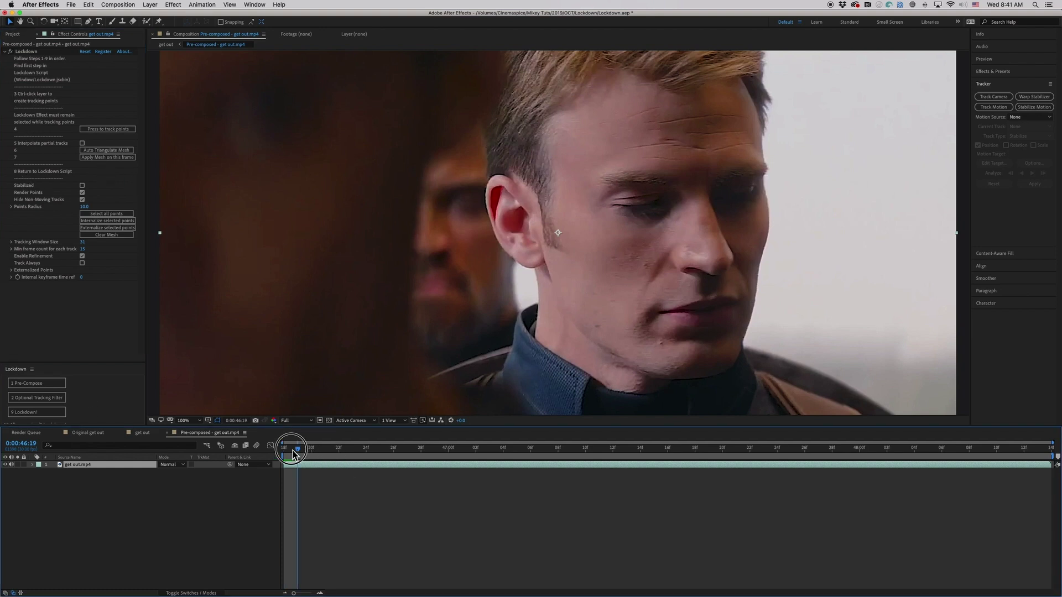
left_click(41, 398)
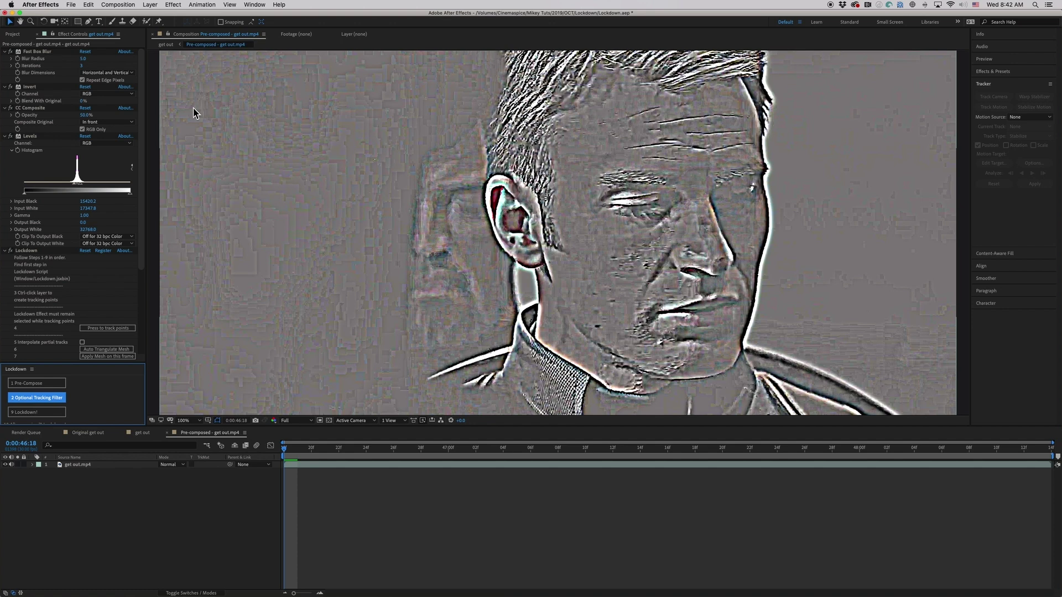
left_click(5, 87)
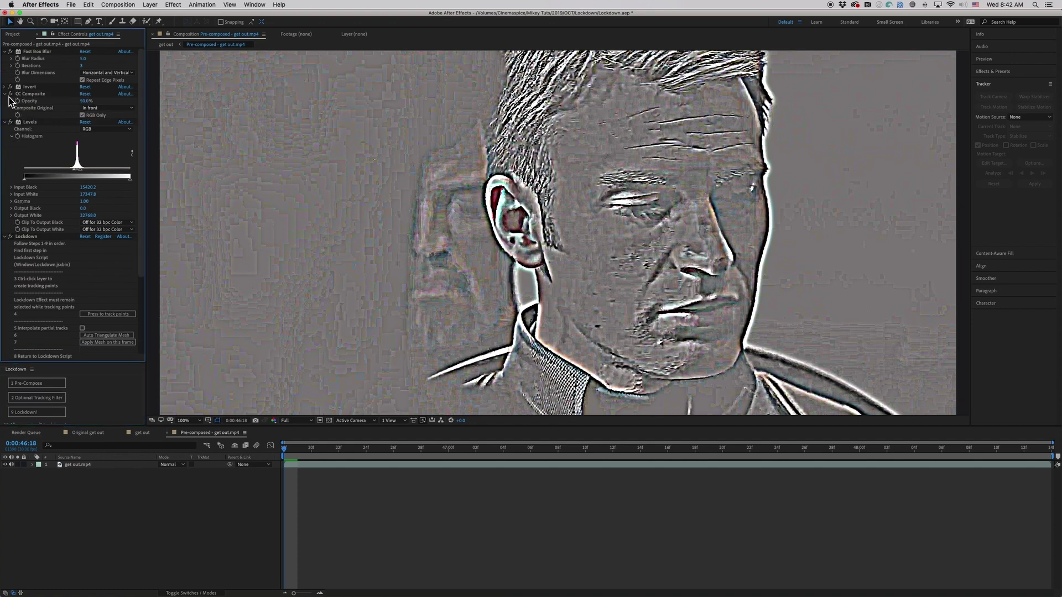
left_click(5, 94)
left_click(6, 101)
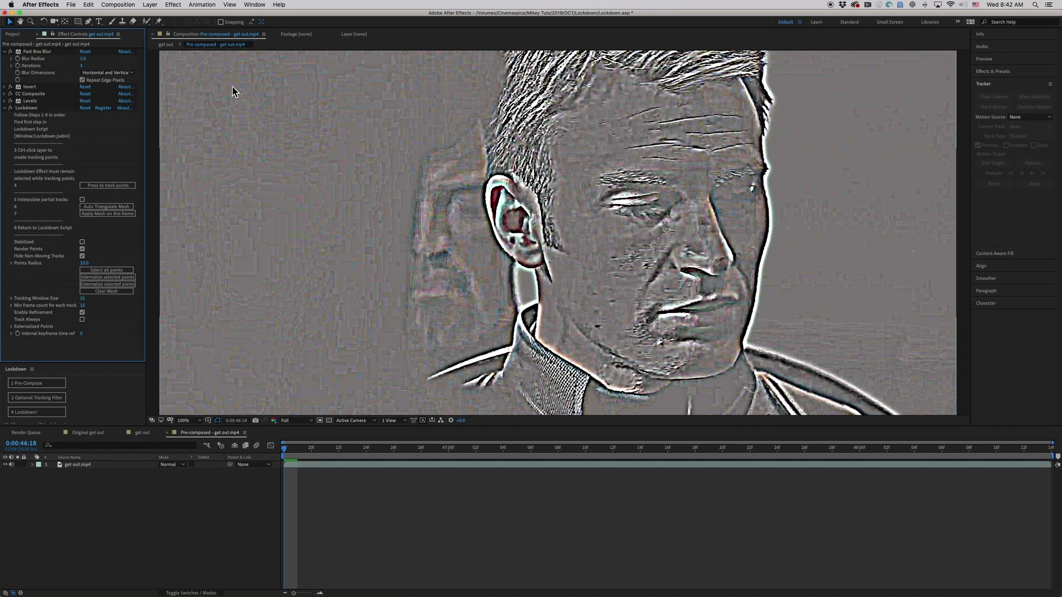
Try a Blur Radius of 2 on the Fast Box Blur, set it to 2.5 and collapse the effect
left_click(83, 59)
type("2")
key("Return")
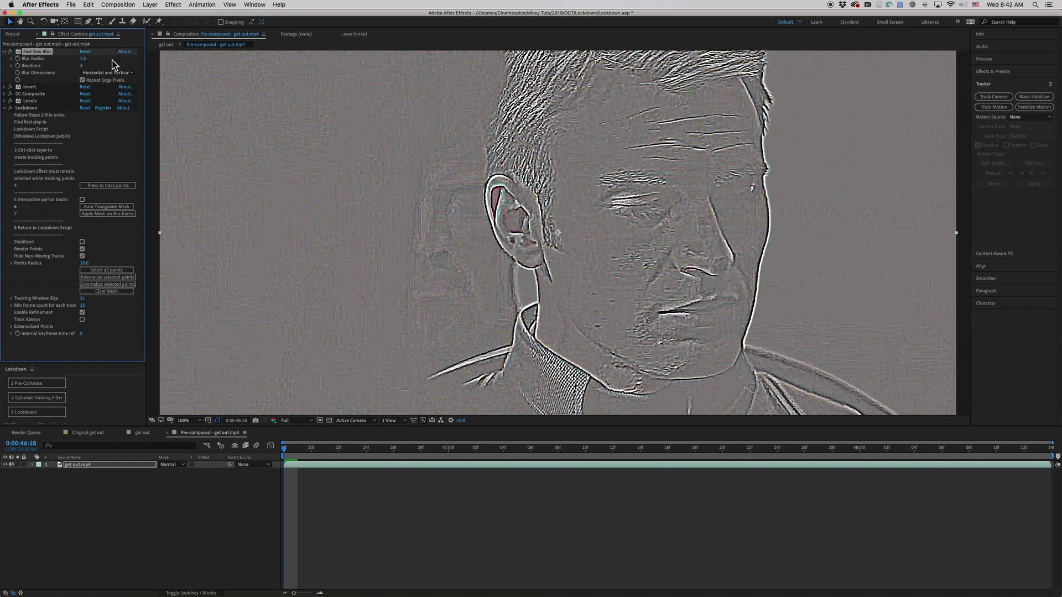
left_click(84, 58)
type("2.5")
key("Return")
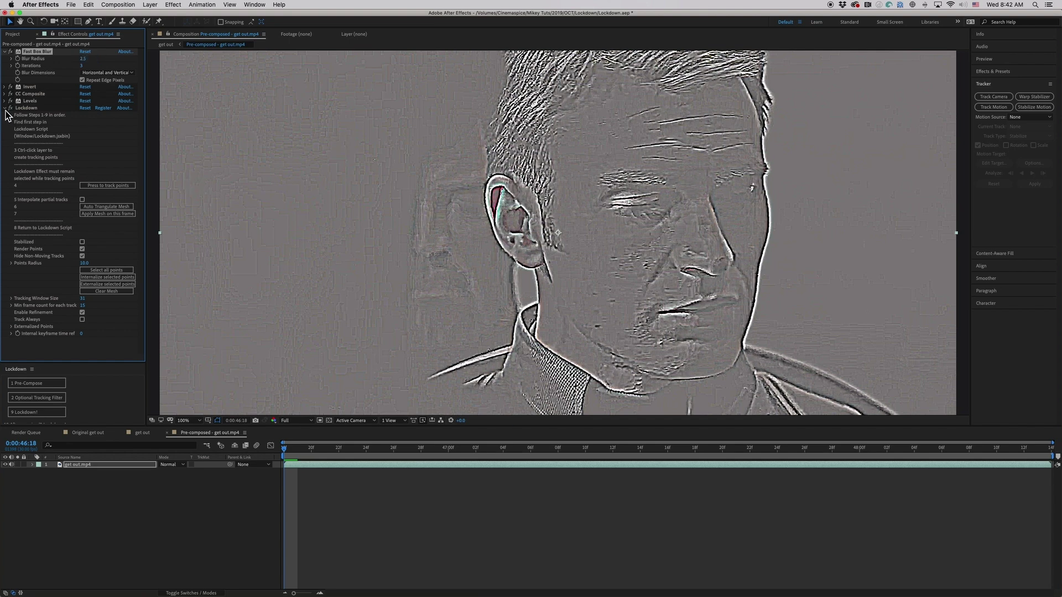
left_click(5, 51)
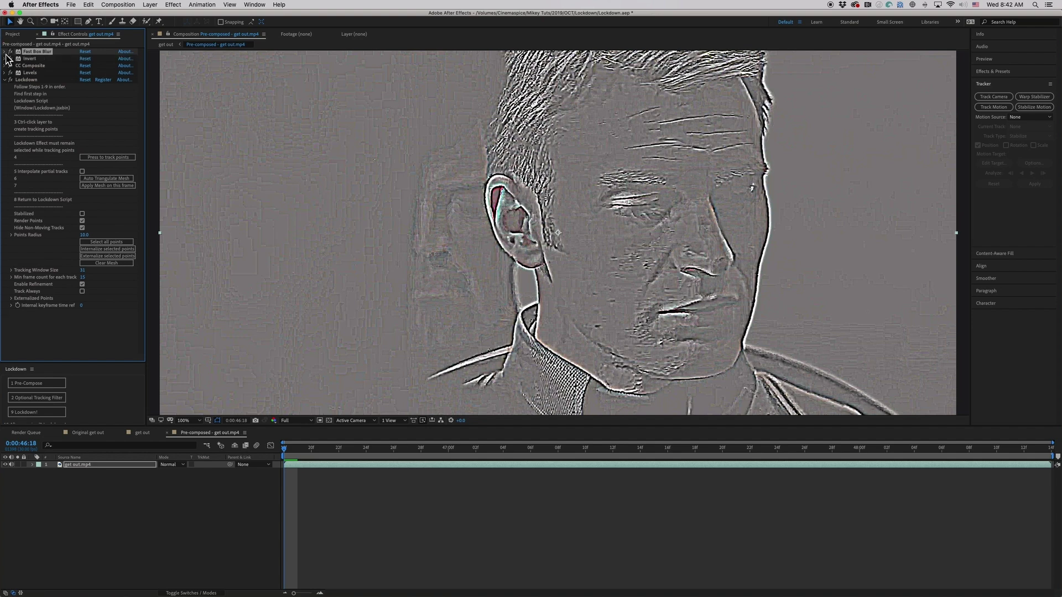
Compare the footage with and without the tracking filter, leaving Fast Box Blur, Invert, CC Composite and Levels disabled
left_click_drag(10, 51, 10, 72)
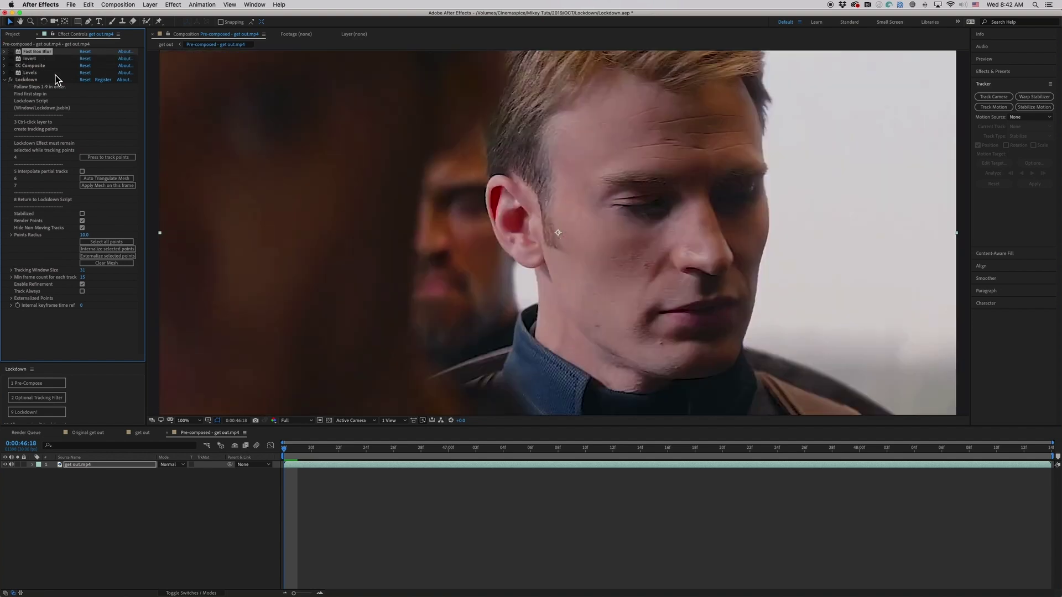
left_click_drag(10, 72, 10, 51)
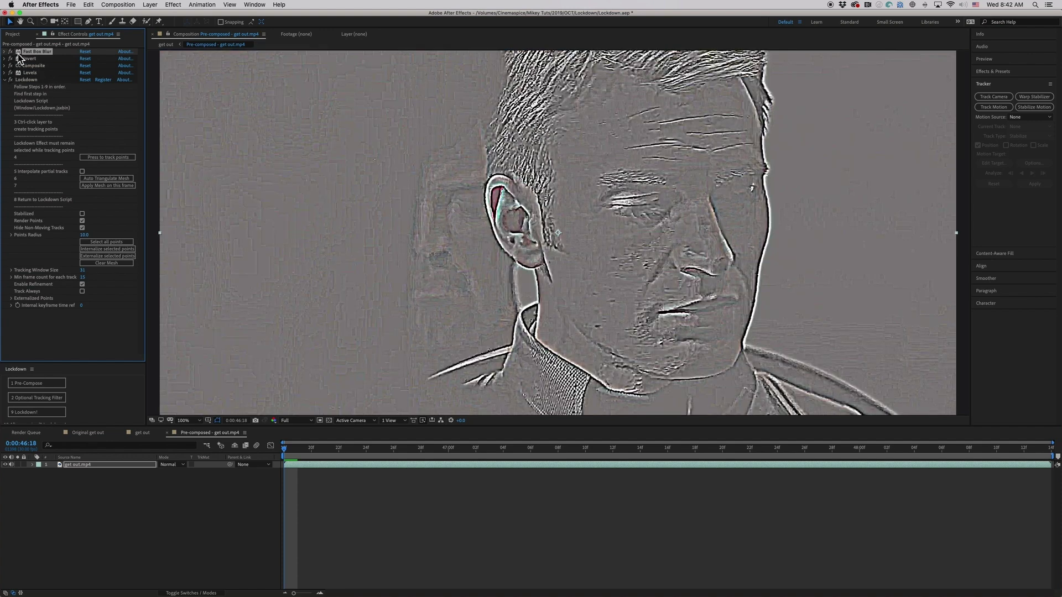
left_click_drag(10, 51, 10, 73)
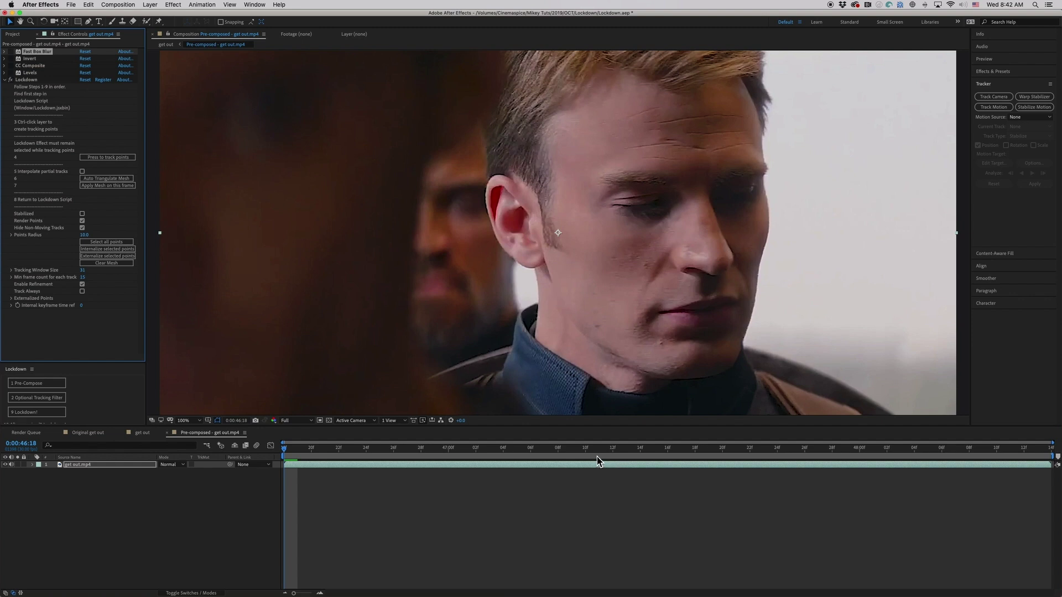
Scrub through the pre-composed shot and park the playhead near its end at 0:00:48:13
left_click(1043, 447)
left_click(495, 449)
left_click_drag(495, 449, 1037, 449)
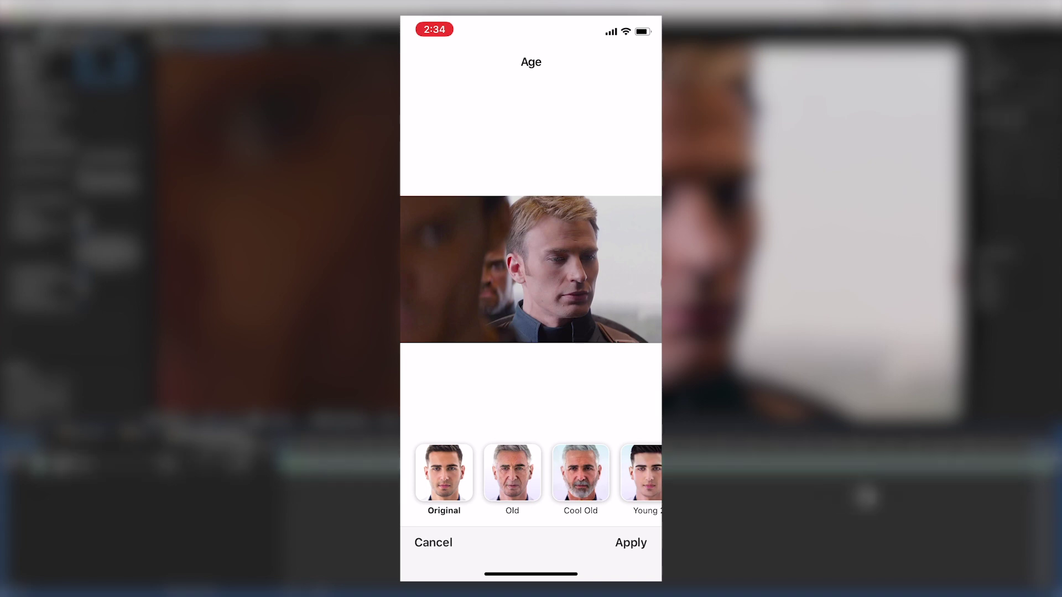
Switch to FaceApp on the phone and try the Old and Cool Old age filters on the exported frame
left_click(512, 473)
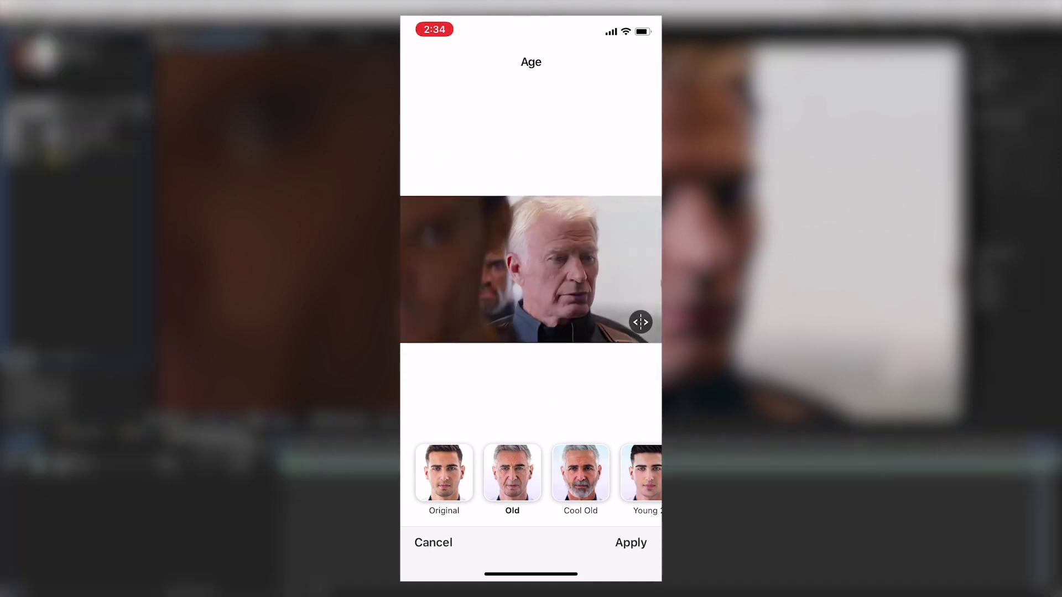
left_click(581, 473)
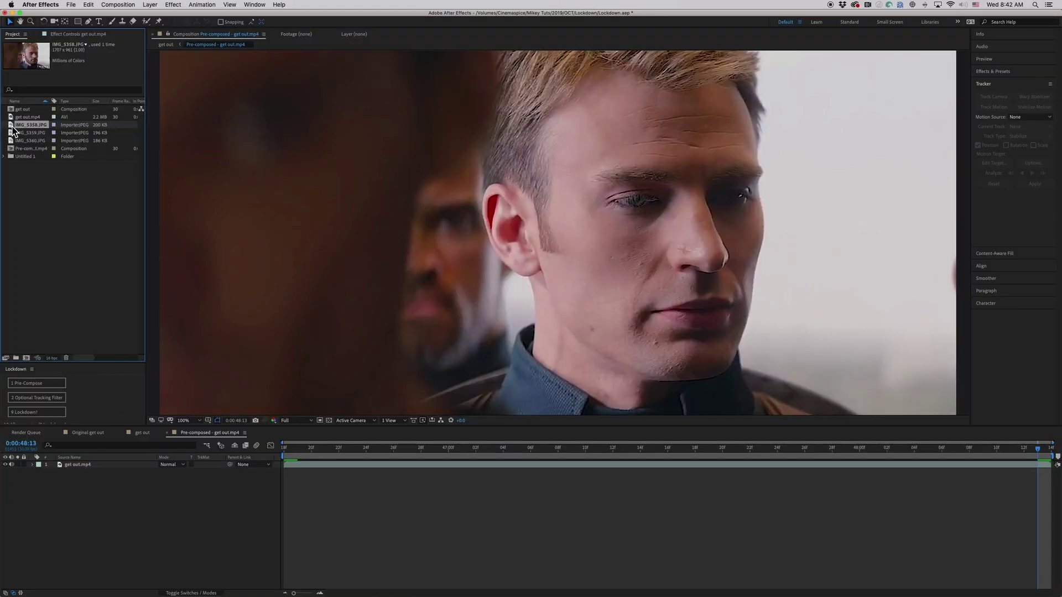
Switch back to After Effects and open the FaceApp still IMG_5358.JPG in the footage viewer
double_click(27, 125)
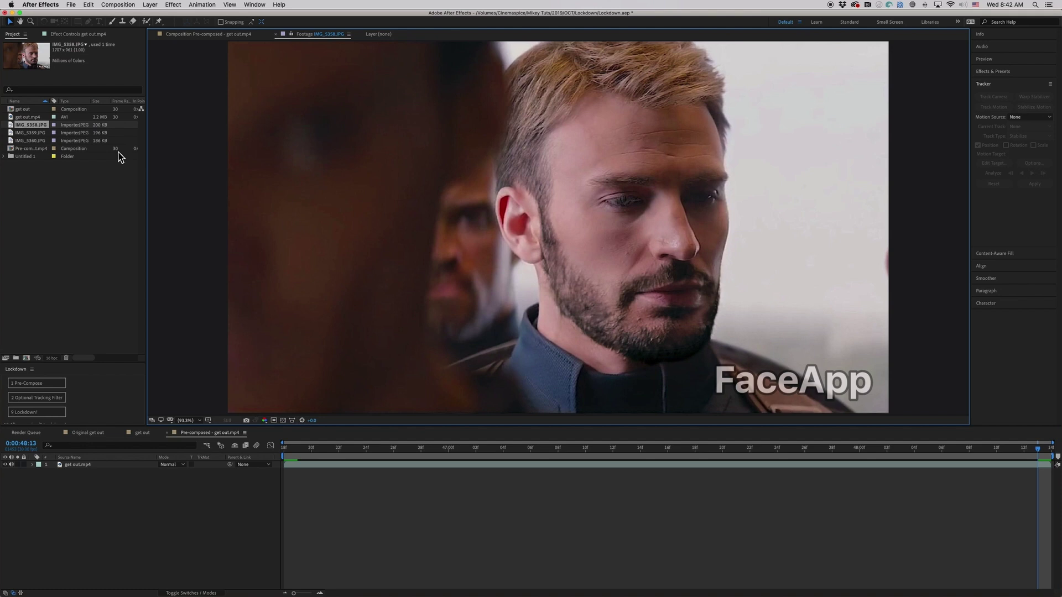
Add the stills IMG_5358, IMG_5359 and IMG_5360 to the pre-composed timeline and toggle layer visibility to compare the aged looks
left_click(25, 140, "shift")
left_click_drag(22, 140, 8, 477)
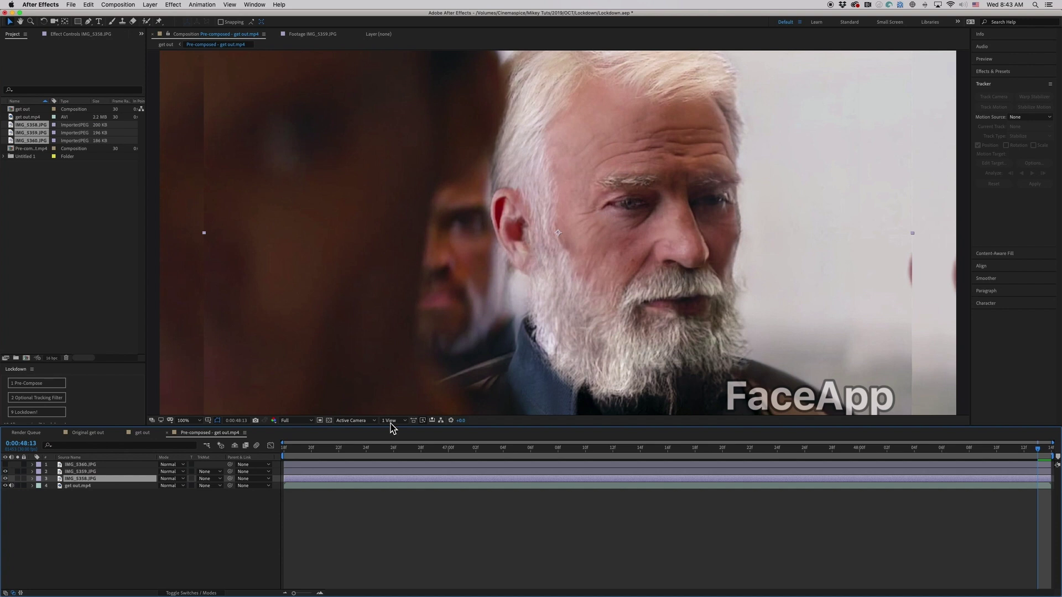
left_click(7, 472)
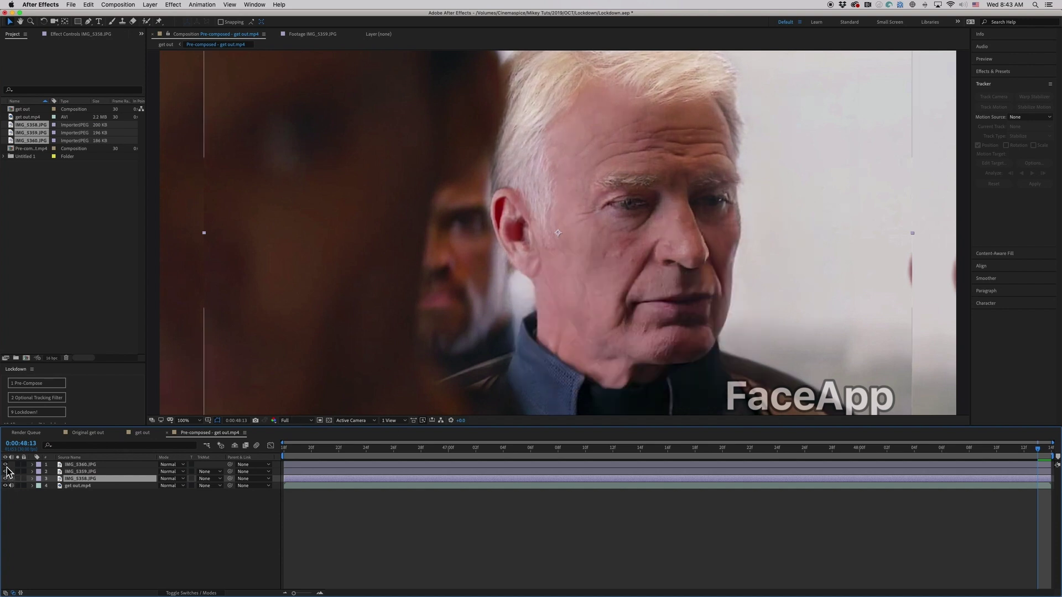
left_click(6, 472)
left_click(6, 472)
left_click(6, 471)
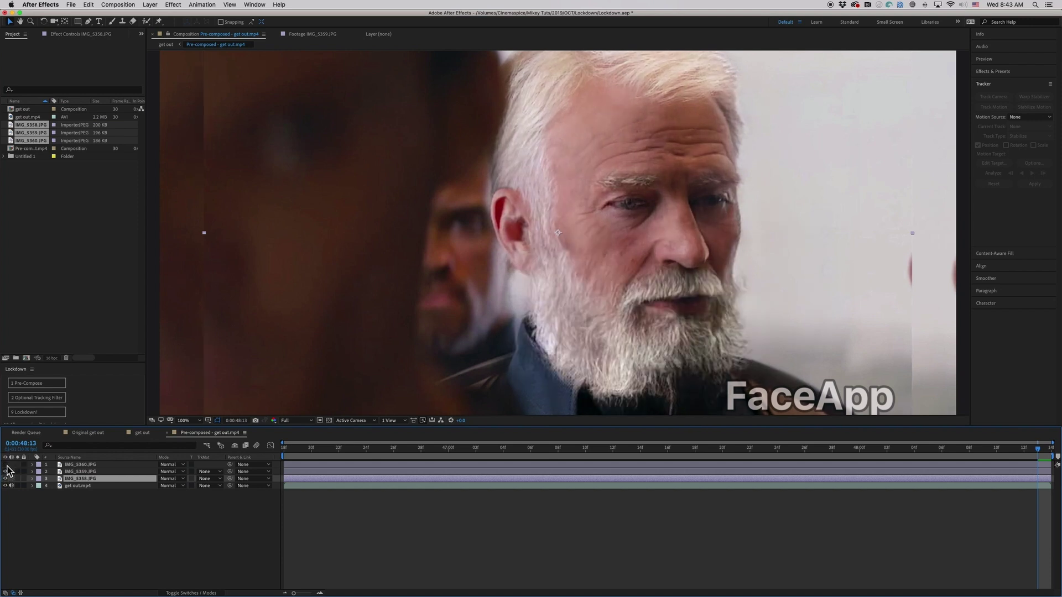
left_click(6, 472)
left_click(6, 471)
left_click(6, 472)
left_click(7, 472)
left_click(6, 472)
left_click(6, 471)
left_click(6, 472)
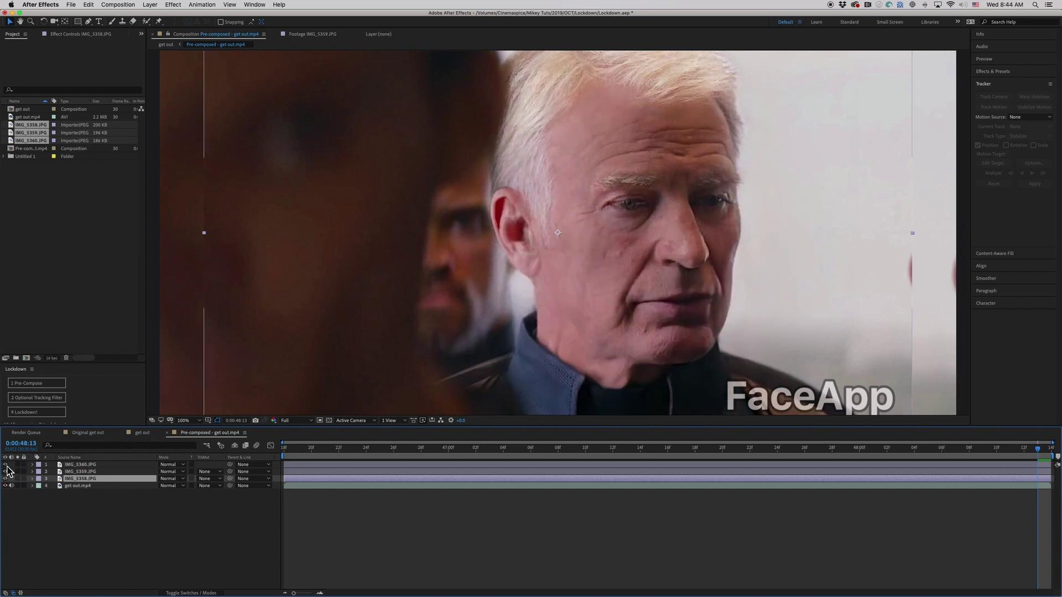
left_click(6, 472)
left_click(6, 472)
Delete the three FaceApp still layers from the pre-composed timeline, keeping only get out.mp4
left_click(89, 465)
left_click(89, 472, "shift")
left_click(89, 478, "shift")
key("Delete")
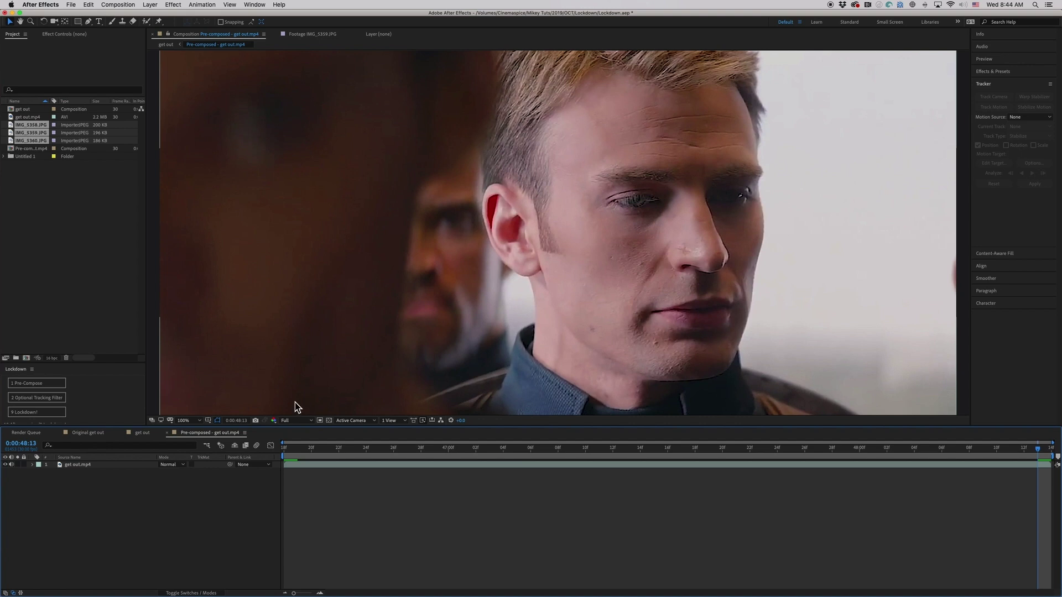
Fit the shot in the viewer and move the playhead to 0:00:48:13 for placing Lockdown tracking points
left_click(190, 420)
left_click(195, 443)
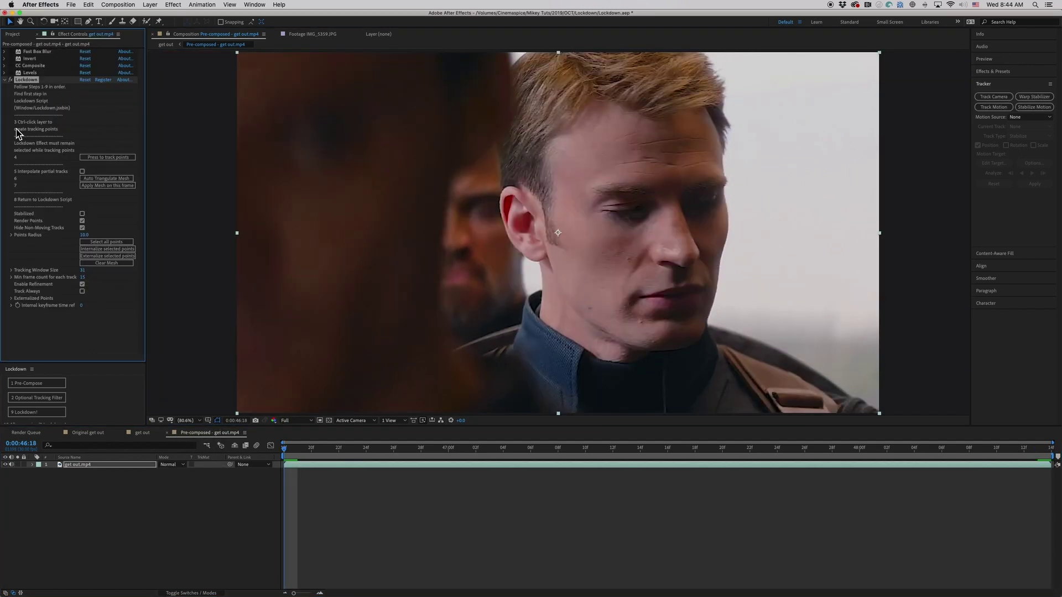
left_click(50, 402)
left_click(1038, 448)
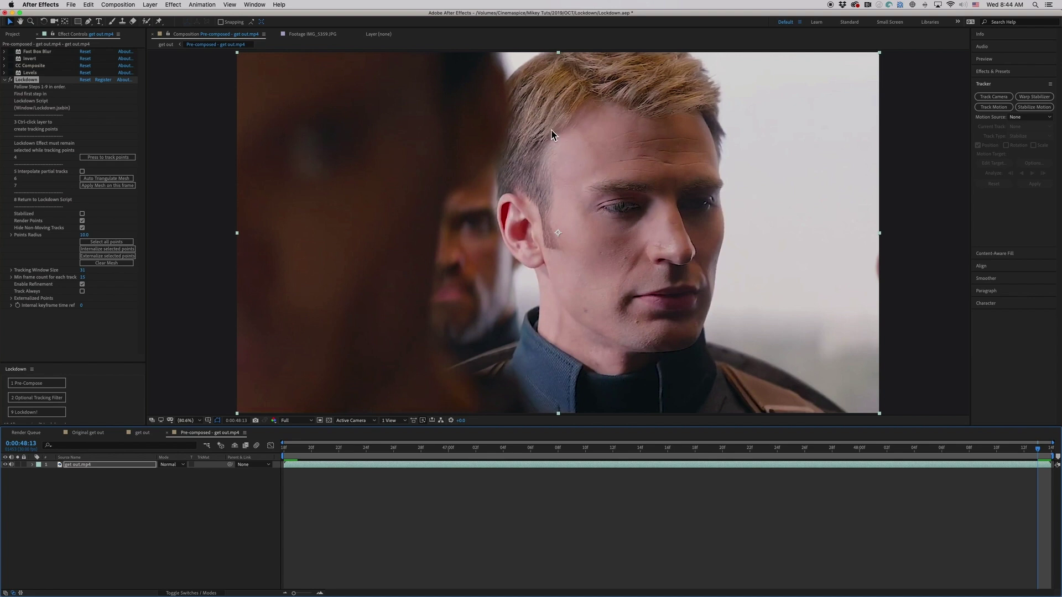
Place Lockdown tracking points on get out.mp4 along the actor's jawline from below the ear to the chin
left_click_drag(550, 129, 677, 253)
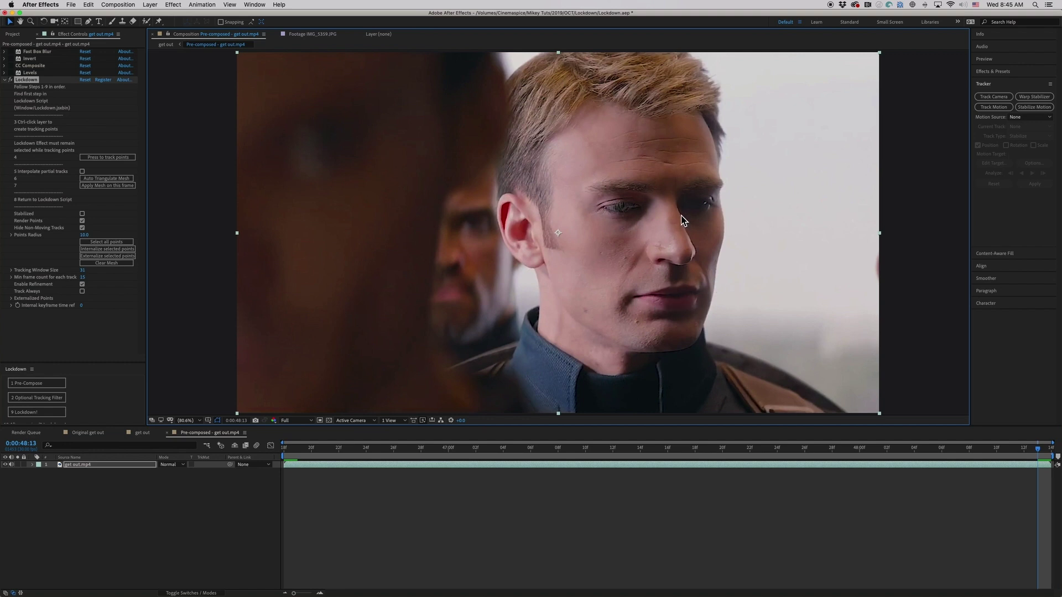
scroll(645, 276, "up", 1)
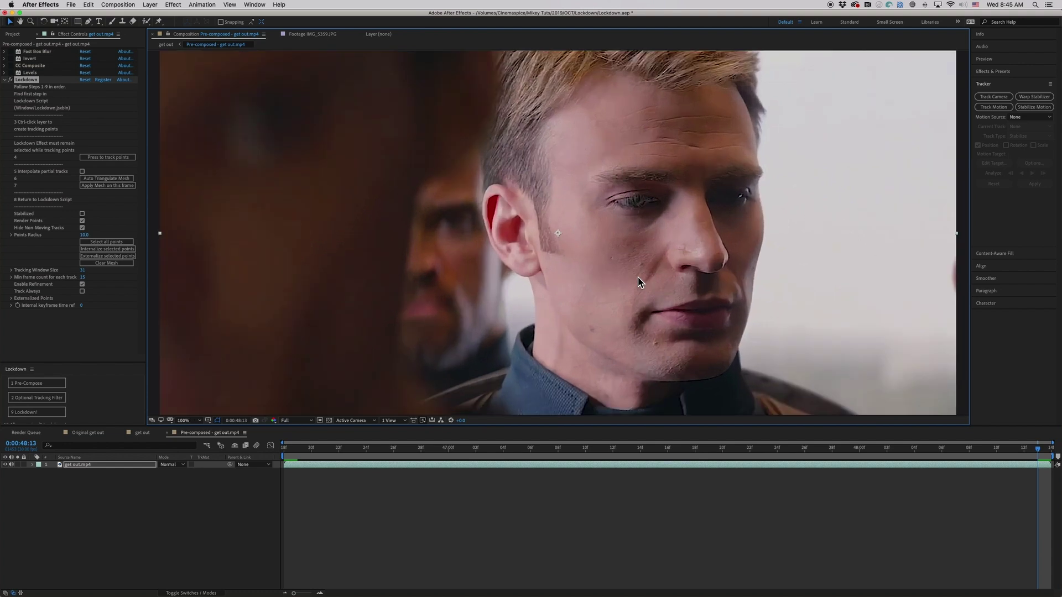
left_click_drag(649, 300, 647, 253)
scroll(612, 265, "up", 3)
scroll(641, 276, "down", 1)
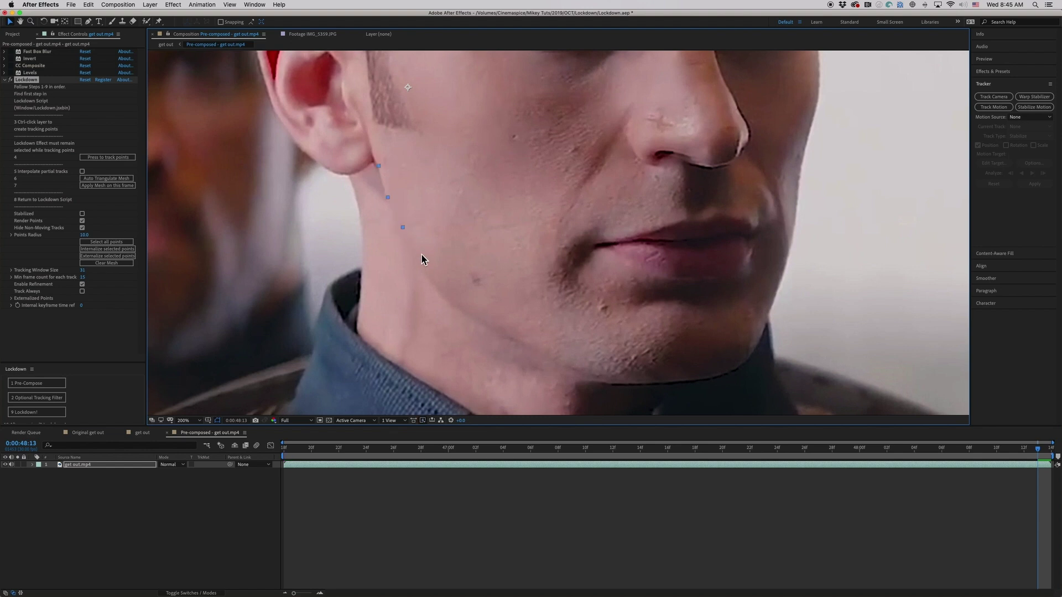
left_click(440, 285, "ctrl")
left_click(498, 326, "ctrl")
left_click(538, 347, "ctrl")
left_click(580, 364, "ctrl")
left_click(626, 375, "ctrl")
Add tracking points up the far edge of the jaw and lower cheek
left_click(766, 308, "ctrl")
left_click(780, 268, "ctrl")
left_click(788, 235, "ctrl")
left_click(792, 202, "ctrl")
left_click(799, 160, "ctrl")
left_click(804, 133, "ctrl")
Continue the tracking points up the far edge of the face from the cheek to the eyebrow
key("space")
left_click_drag(823, 170, 789, 271)
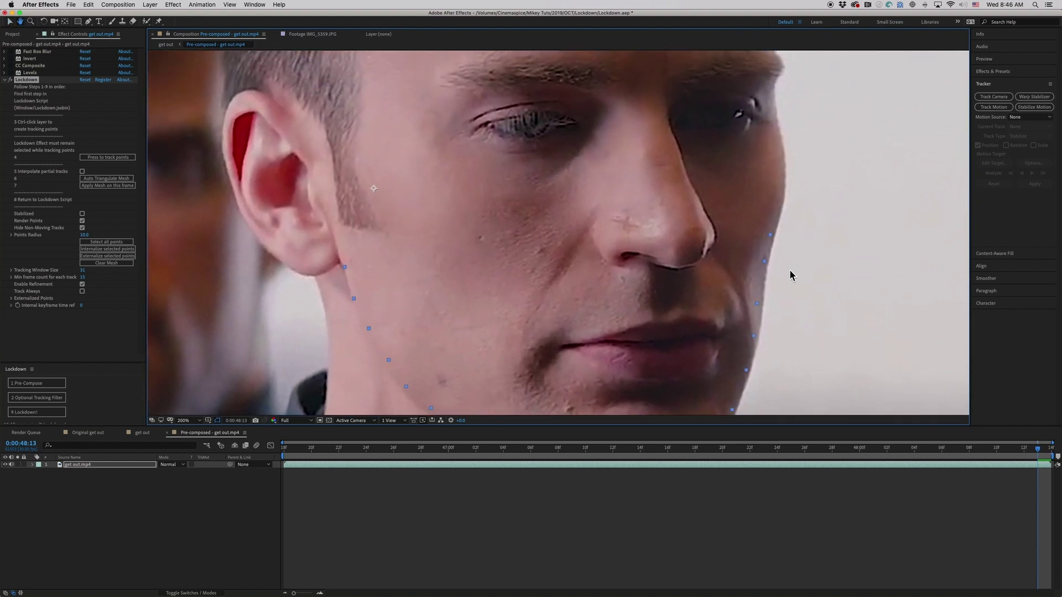
left_click(775, 219)
left_click(781, 195, "ctrl")
left_click(782, 169, "ctrl")
left_click(778, 147, "ctrl")
left_click(774, 132, "ctrl")
mouse_move(789, 119)
left_mouse_down()
mouse_move(802, 184)
mouse_move(792, 213)
left_mouse_up()
left_click(777, 197, "ctrl")
left_click(775, 181, "ctrl")
left_click(779, 164, "ctrl")
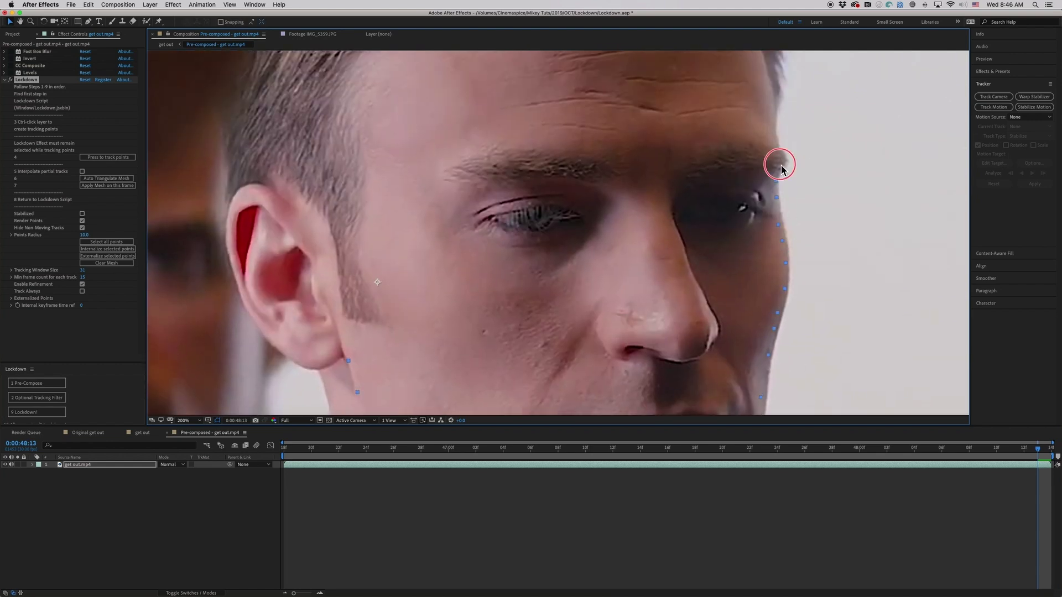
Add tracking points up the far temple and across the hairline to the hair above the ear
left_click_drag(796, 138, 862, 289)
left_click(836, 260, "ctrl")
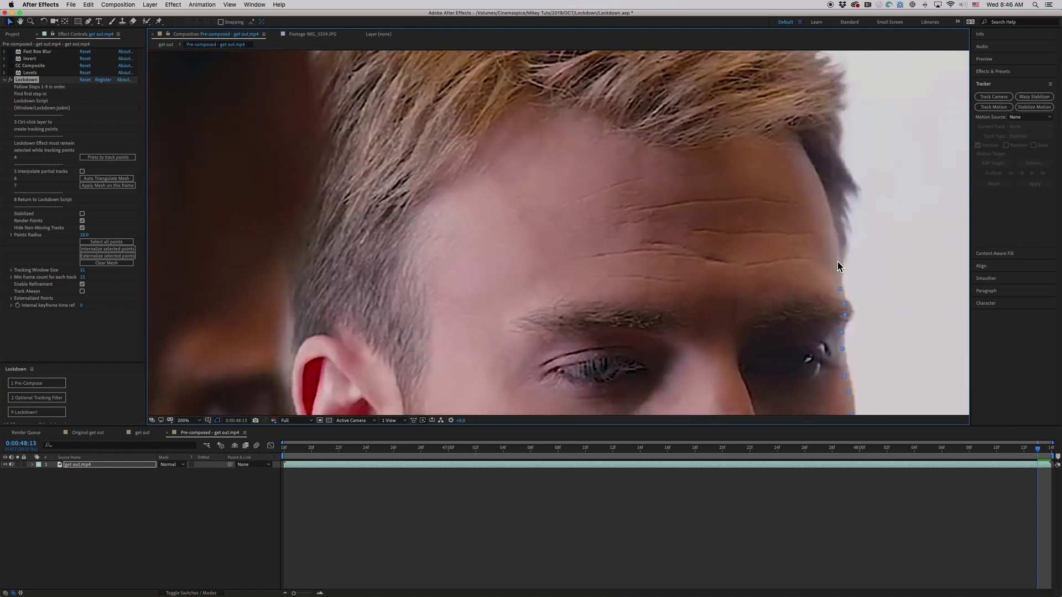
left_click(824, 205, "ctrl")
left_click(797, 145, "ctrl")
left_click(614, 141, "ctrl")
left_click(539, 110, "ctrl")
left_click(488, 166, "ctrl")
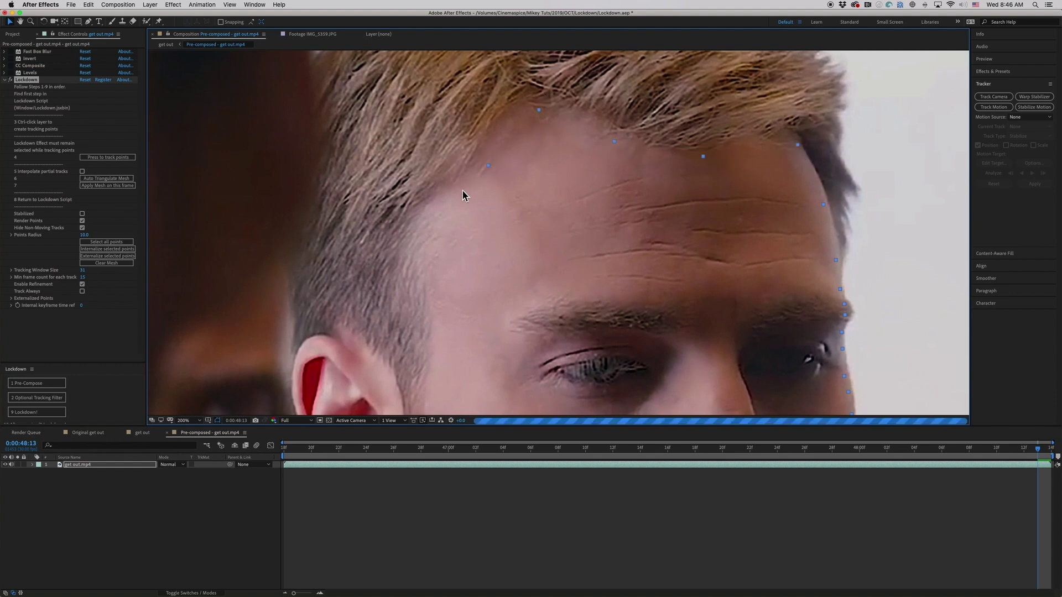
left_click(426, 208, "ctrl")
left_click(386, 275, "ctrl")
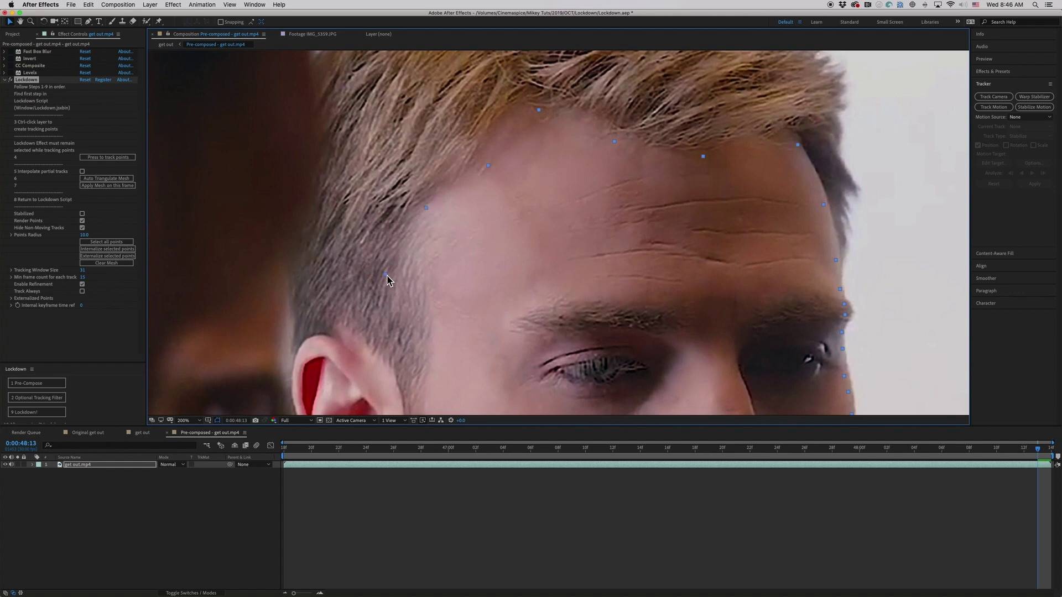
Add tracking points in front of the ear, around the lobe and outer rim, and inside the ear
left_click_drag(436, 355, 471, 234)
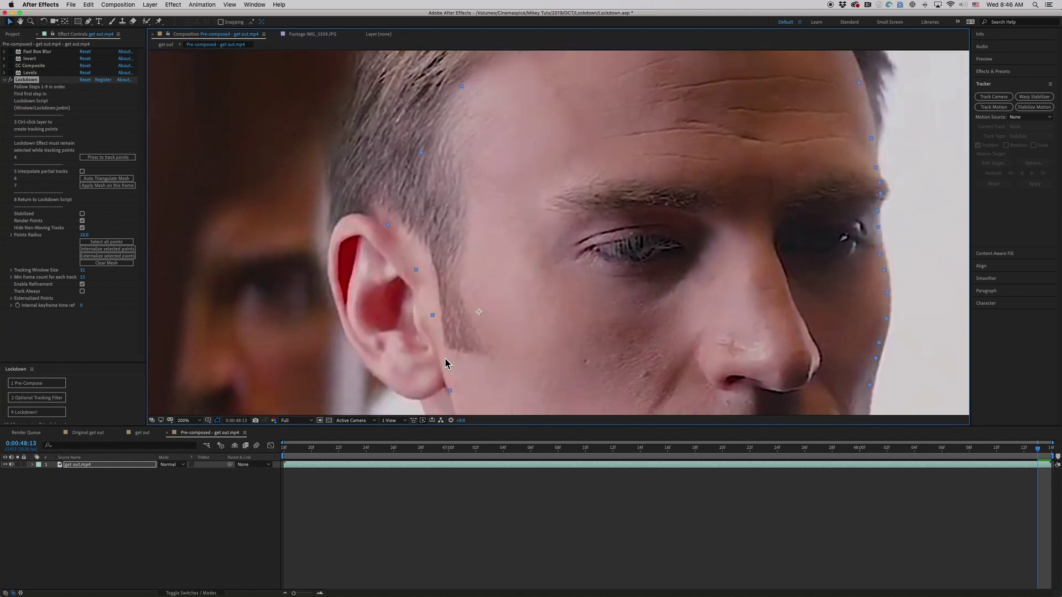
key("comma")
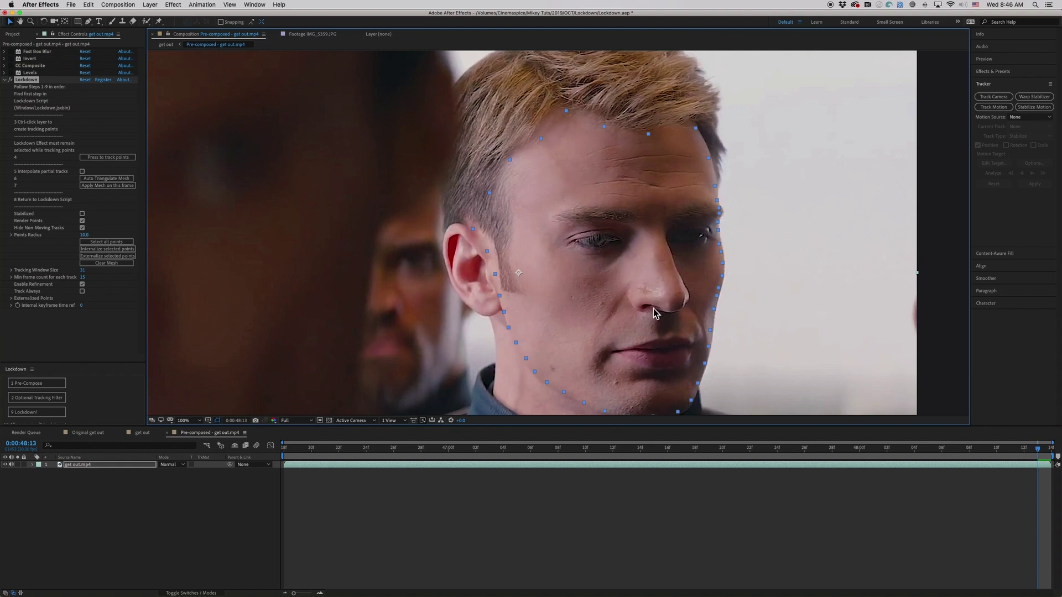
left_click_drag(645, 280, 695, 233)
key("period")
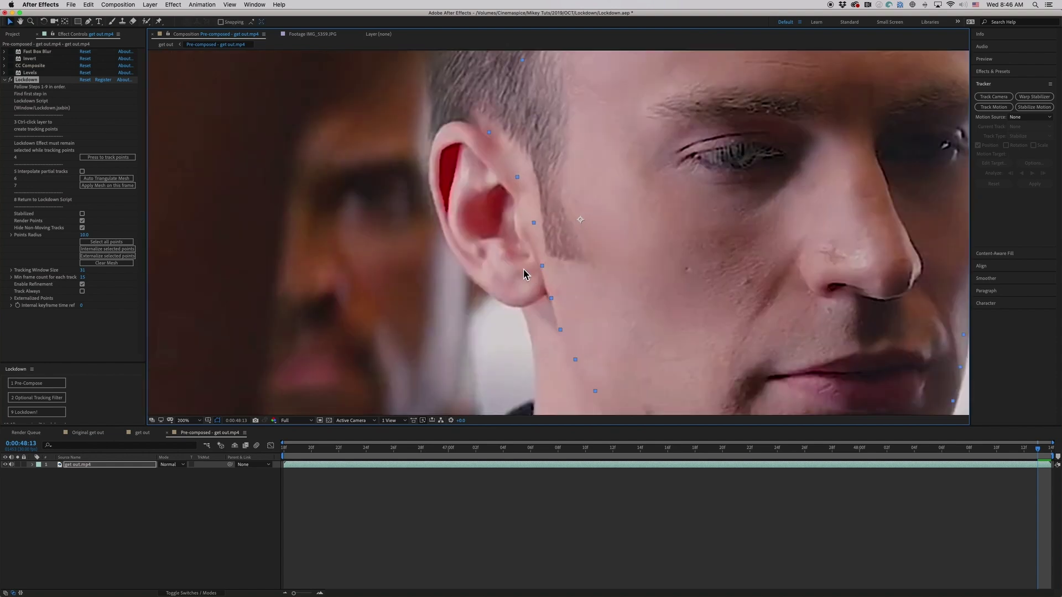
left_click_drag(525, 269, 561, 279)
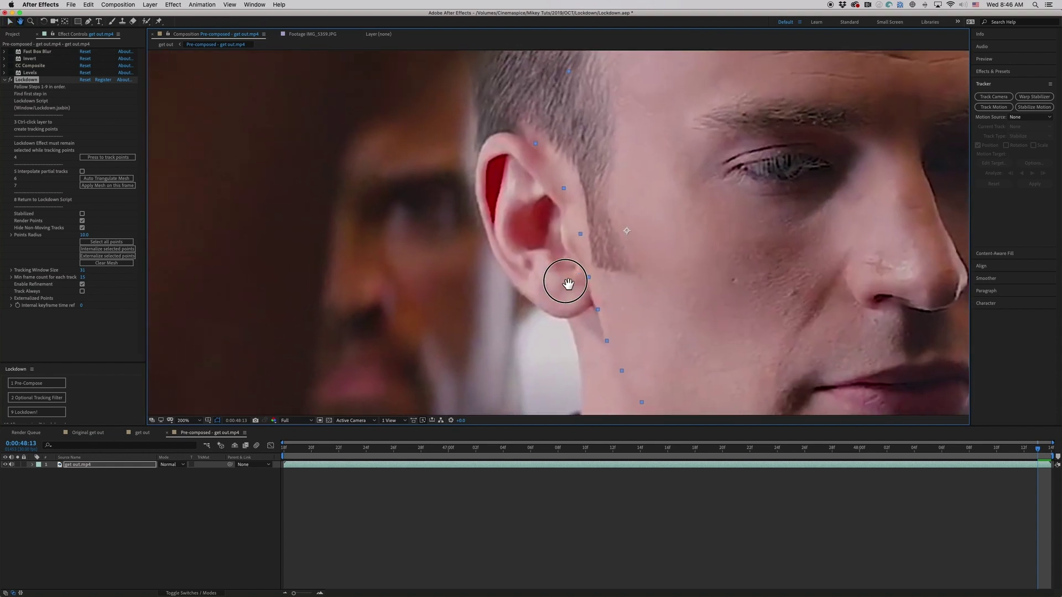
left_click(581, 311, "ctrl")
left_click(554, 312, "ctrl")
left_click(525, 288, "ctrl")
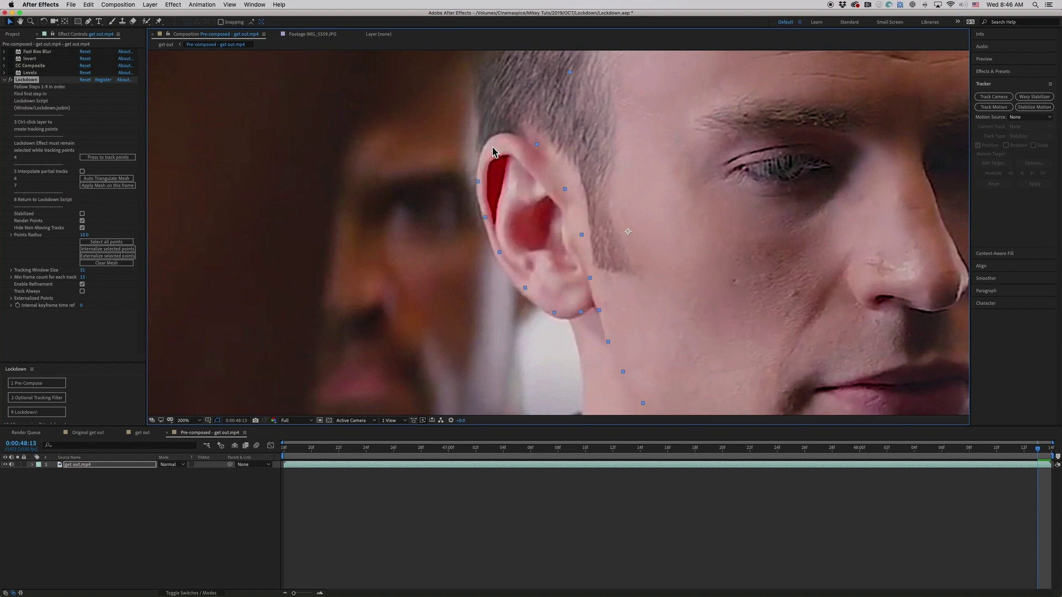
left_click(535, 201, "ctrl")
left_click(515, 214, "ctrl")
Add tracking points down the side of the neck below the ear, beneath the existing jawline points
left_click_drag(599, 284, 525, 177)
left_click(454, 149, "ctrl")
left_click(465, 184, "ctrl")
left_click(467, 221, "ctrl")
mouse_move(467, 248)
left_mouse_down()
mouse_move(501, 332)
mouse_move(626, 396)
mouse_move(657, 353)
mouse_move(535, 271)
mouse_move(477, 171)
left_mouse_up()
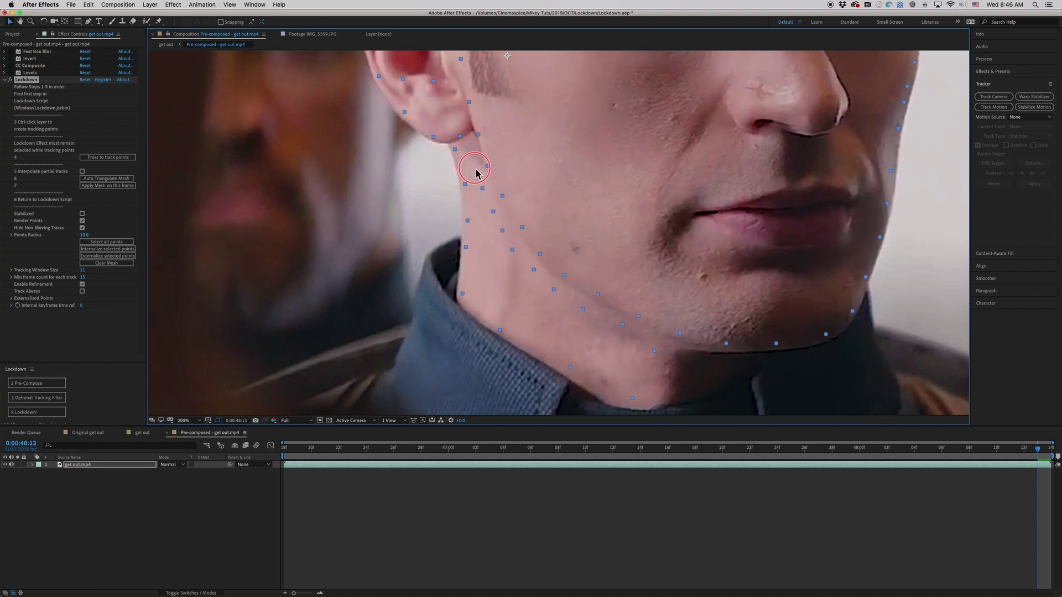
left_click(471, 161, "ctrl")
Spread tracking points over the uniform collar, on both sides and across its dark front
left_click_drag(497, 331, 485, 254)
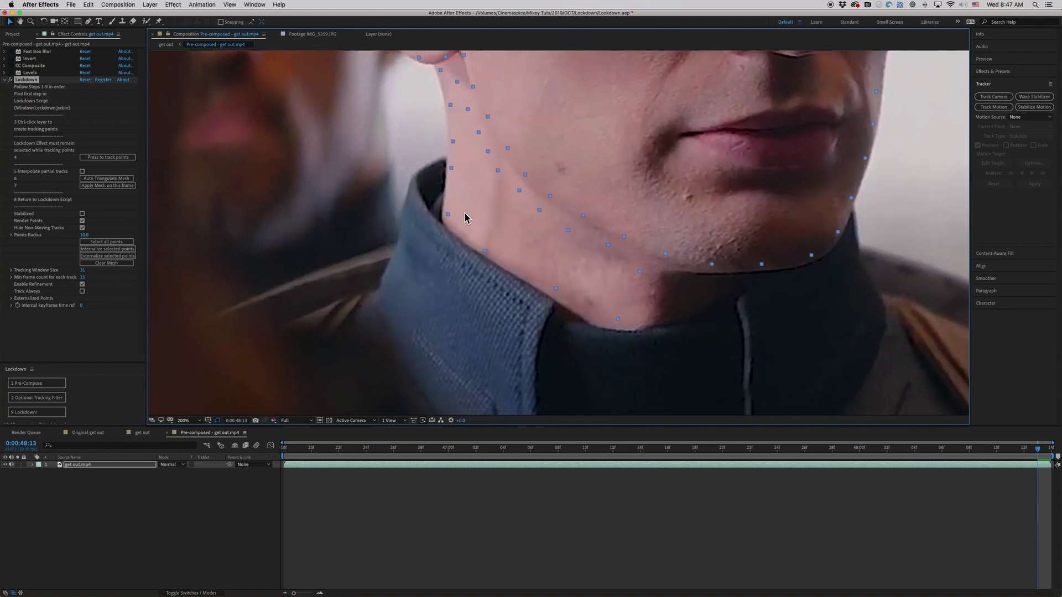
left_click(414, 199, "ctrl")
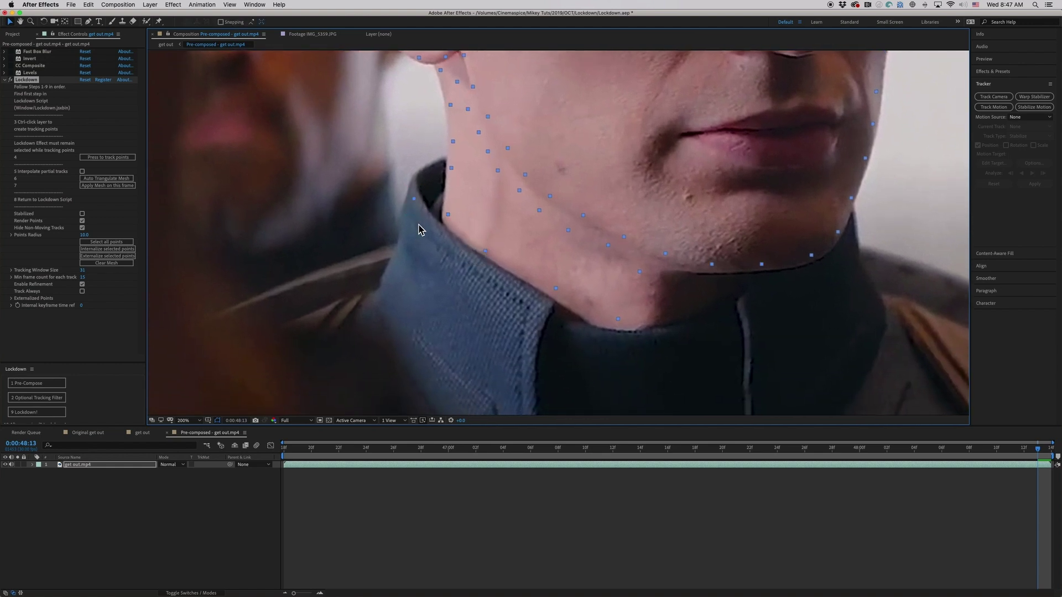
left_click(400, 288, "ctrl")
left_click(498, 399, "ctrl")
left_click(525, 305, "ctrl")
left_click_drag(621, 378, 536, 278)
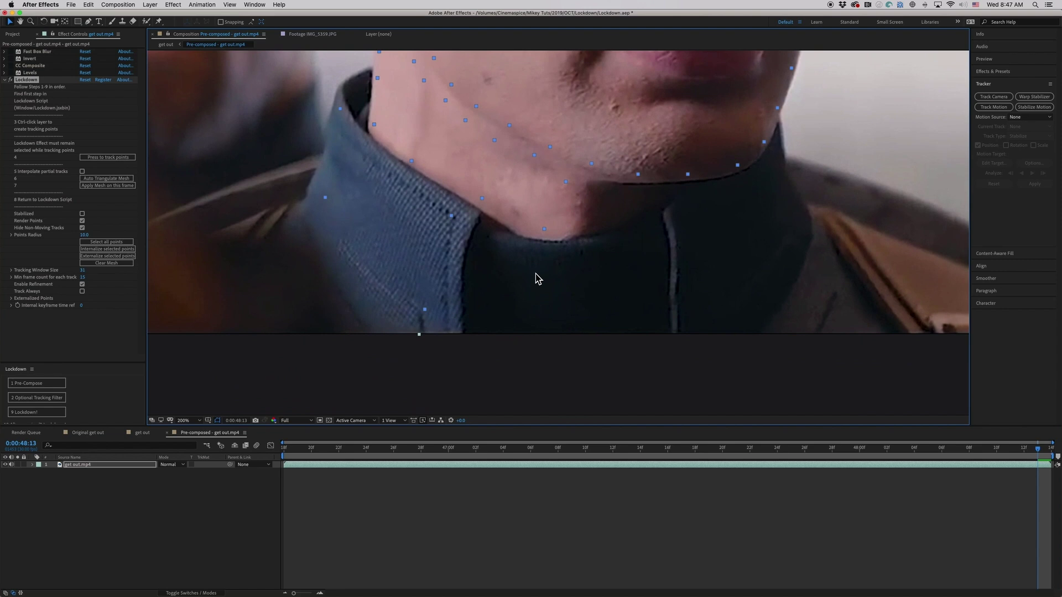
left_click(627, 253, "ctrl")
left_click(631, 307, "ctrl")
left_click(508, 313, "ctrl")
left_click(721, 298, "ctrl")
left_click(784, 217, "ctrl")
Outline the upper and lower lips with tracking points, including the corner of the mouth
key("comma")
left_click_drag(687, 154, 718, 234)
left_click_drag(663, 174, 690, 234)
left_click_drag(654, 157, 696, 262)
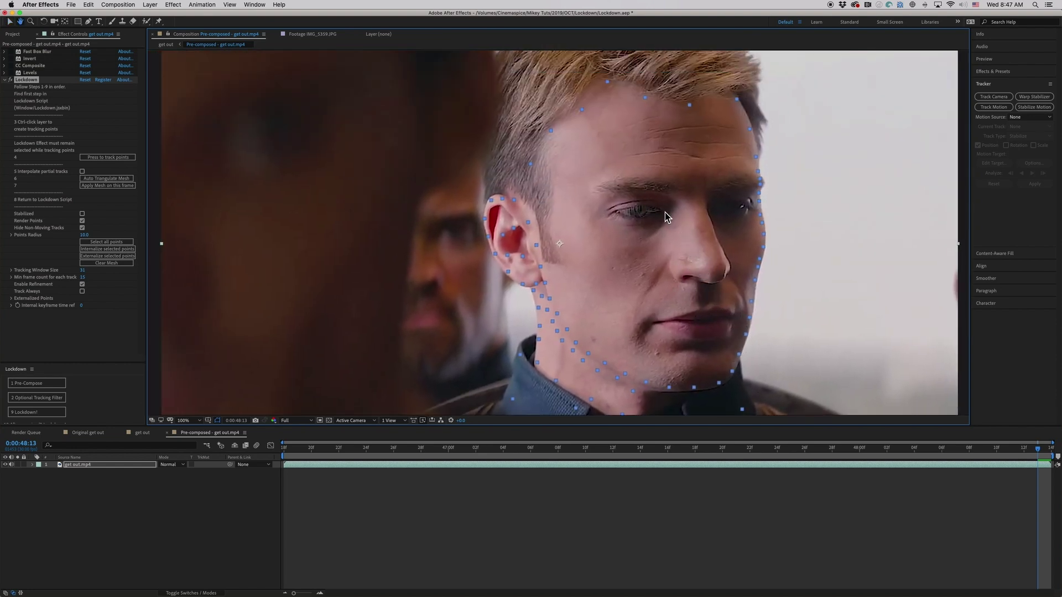
key("period")
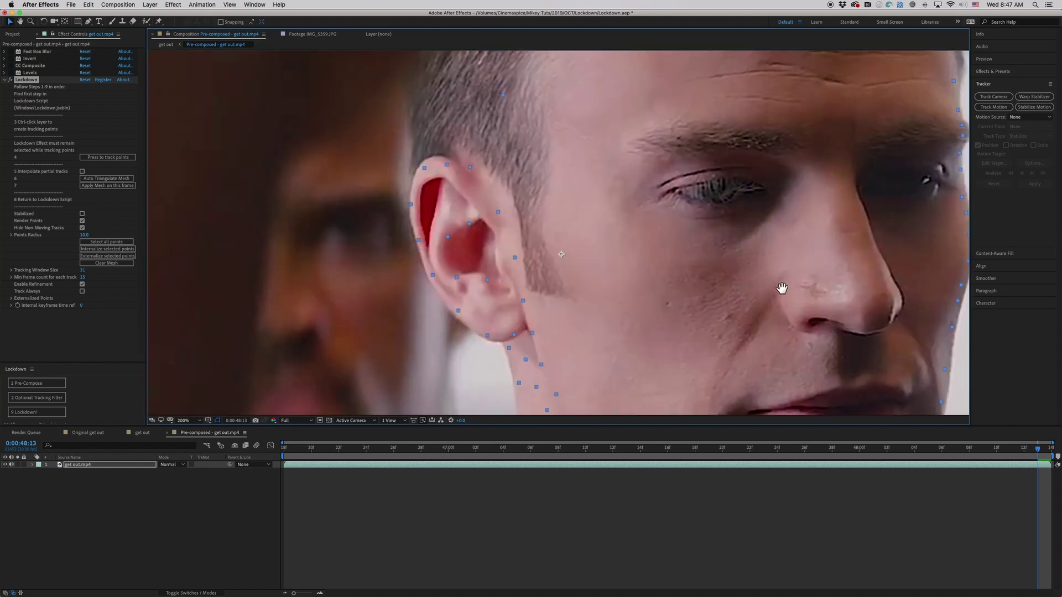
left_click_drag(781, 289, 557, 118)
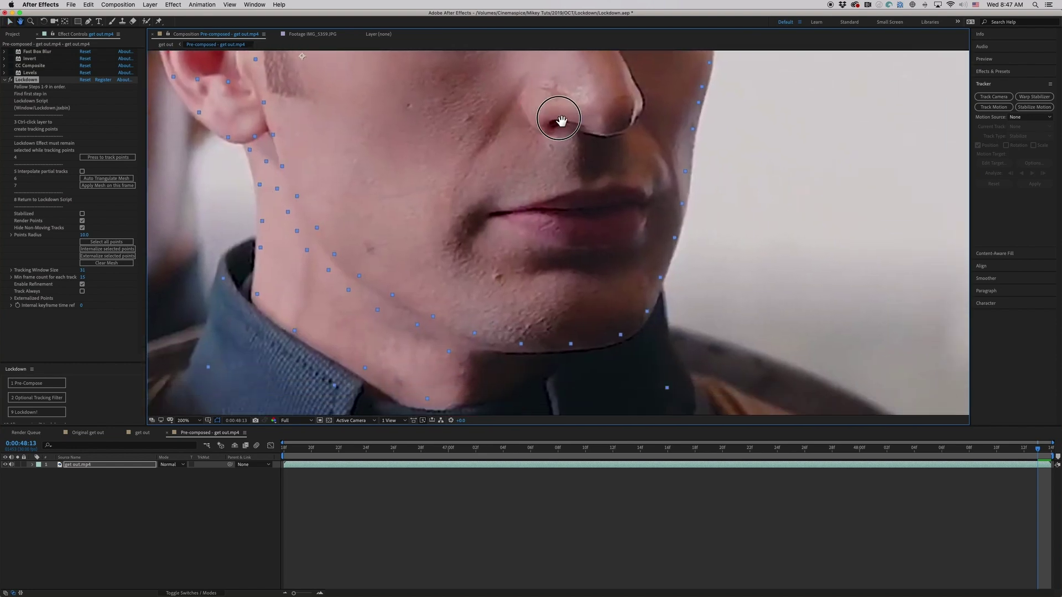
left_click(577, 185, "ctrl")
left_click(596, 188, "ctrl")
left_click(609, 180, "ctrl")
left_click(632, 186, "ctrl")
left_click(652, 204, "ctrl")
left_click(638, 236, "ctrl")
left_click(606, 249, "ctrl")
left_click(562, 249, "ctrl")
left_click(527, 234, "ctrl")
left_click(478, 212, "ctrl")
left_click(532, 199, "ctrl")
Add tracking points between the nose and the upper lip, plus one between the lips
left_click(576, 144, "ctrl")
left_click(610, 149, "ctrl")
left_click(538, 168, "ctrl")
left_click(476, 195, "ctrl")
left_click(635, 158, "ctrl")
left_click(618, 207, "ctrl")
Add tracking points along the near smile line from the nostril to the mouth, and one beyond the nose tip
left_click_drag(539, 136, 509, 194)
left_click(480, 159, "ctrl")
left_click(469, 181, "ctrl")
left_click(454, 206, "ctrl")
left_click(432, 222, "ctrl")
left_click(420, 254, "ctrl")
left_click(620, 185, "ctrl")
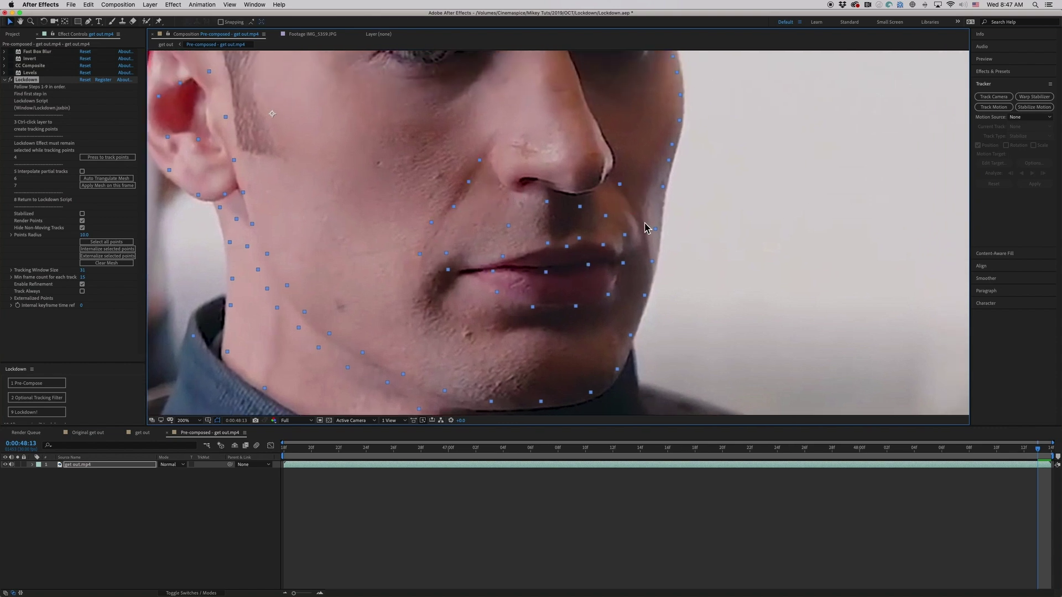
Place closely spaced tracking points along the far edge of the nose and around its tip and underside
left_click_drag(563, 162, 516, 228)
scroll(506, 213, "up", 2)
key("v")
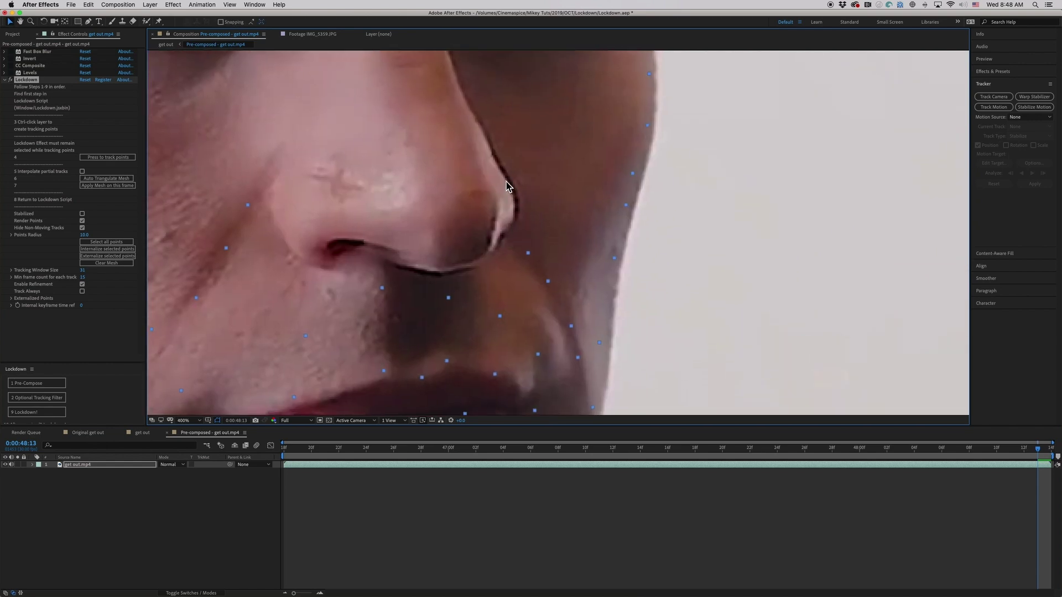
left_click(493, 135)
left_click(502, 147, "ctrl")
left_click(511, 162, "ctrl")
left_click(521, 176, "ctrl")
left_click(528, 193, "ctrl")
left_click(529, 213, "ctrl")
left_click(518, 233, "ctrl")
left_click(511, 249, "ctrl")
left_click(493, 264, "ctrl")
left_click(451, 262, "ctrl")
left_click(471, 254, "ctrl")
left_click(490, 240, "ctrl")
Surround the near eye with tracking points below the lower lid and above the upper lid
key("comma")
left_click_drag(474, 102, 557, 223)
left_click(556, 219, "ctrl")
left_click(508, 225, "ctrl")
left_click(473, 211, "ctrl")
left_click(457, 200, "ctrl")
left_click(486, 179, "ctrl")
left_click(526, 166, "ctrl")
left_click(557, 168, "ctrl")
left_click(592, 187, "ctrl")
Add tracking points beneath the far eye, from its outer corner to the side of the nose
left_click(761, 194, "ctrl")
left_click(741, 206, "ctrl")
left_click(702, 208, "ctrl")
left_click(683, 199, "ctrl")
Add tracking points along the near and far eyebrows
left_click(448, 150, "ctrl")
left_click(478, 145, "ctrl")
left_click(504, 142, "ctrl")
left_click(532, 145, "ctrl")
left_click(692, 149, "ctrl")
left_click(722, 145, "ctrl")
left_click(750, 142, "ctrl")
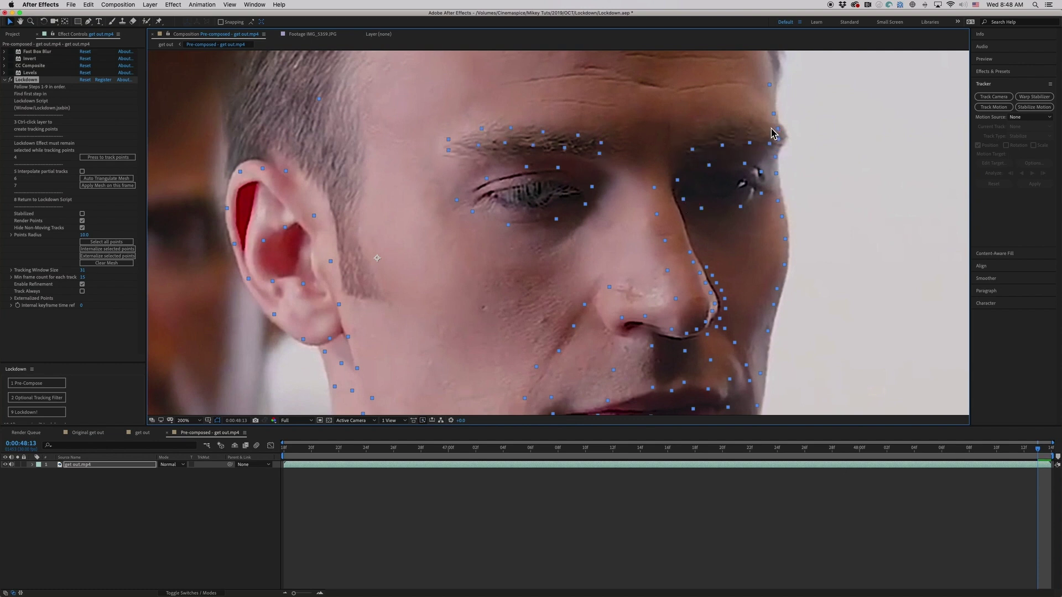
scroll(635, 196, "down", 1)
left_click_drag(520, 255, 564, 303)
key("v")
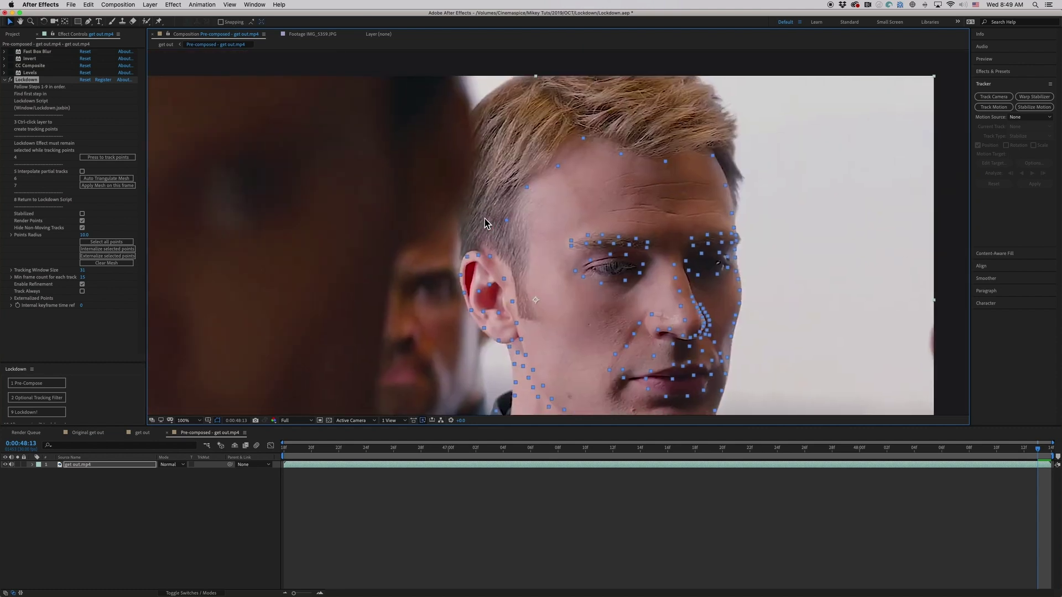
Scatter tracking points through the hair, from above the near temple across the fringe to the far side of the head
left_click(497, 181, "ctrl")
left_click(502, 134, "ctrl")
left_click(529, 134, "ctrl")
left_click(523, 104, "ctrl")
left_click(557, 113, "ctrl")
left_click(579, 93, "ctrl")
left_click(627, 116, "ctrl")
left_click(657, 97, "ctrl")
left_click(678, 128, "ctrl")
left_click(701, 110, "ctrl")
left_click(714, 125, "ctrl")
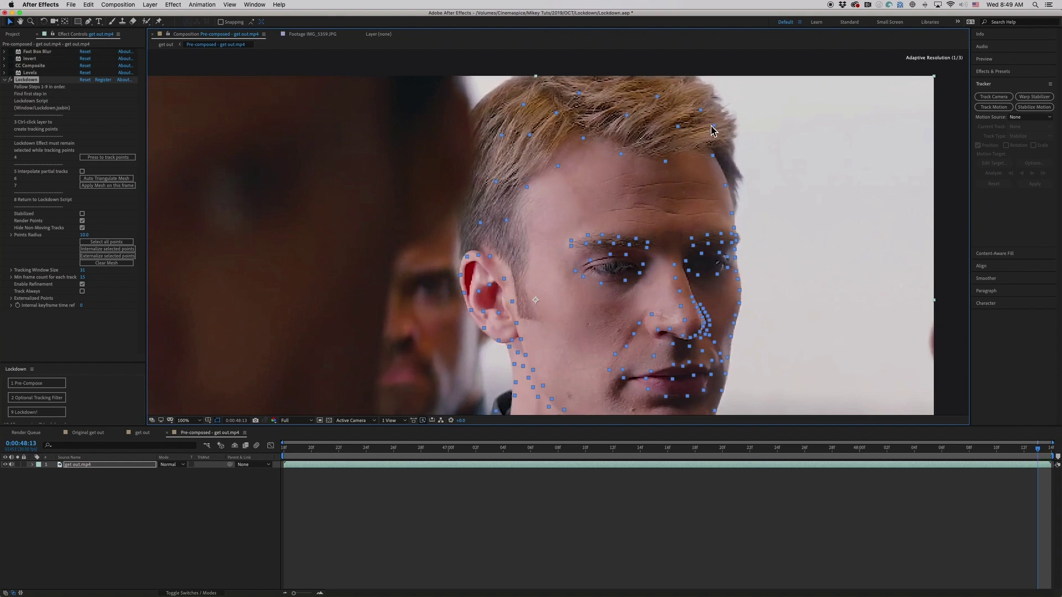
Add tracking points along the outer edges of the hair on both sides of the head and at the far temple
left_click(730, 119, "ctrl")
left_click(709, 97, "ctrl")
left_click(698, 87, "ctrl")
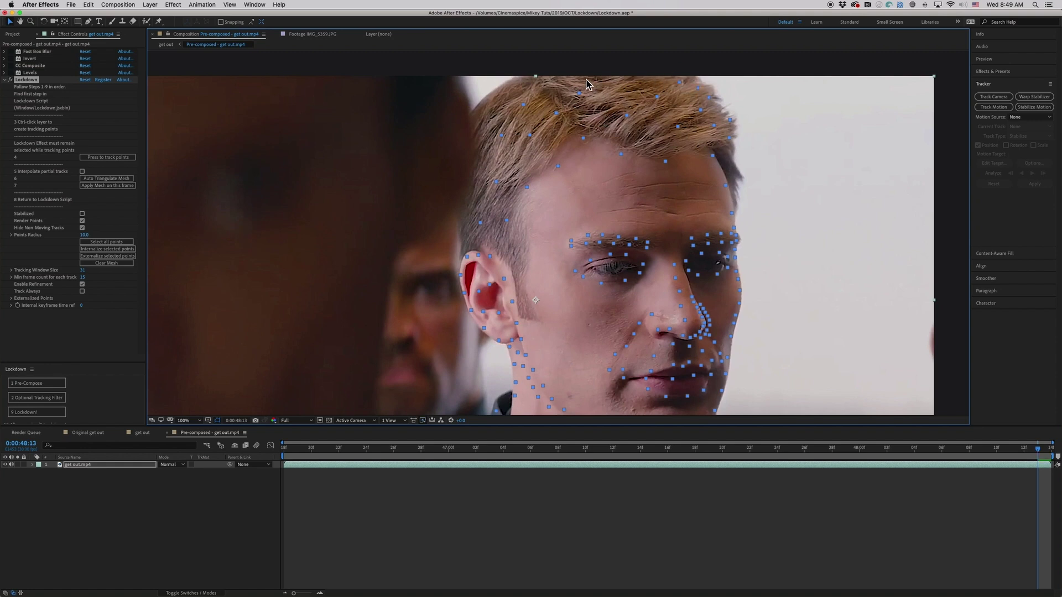
left_click(519, 84, "ctrl")
left_click(495, 100, "ctrl")
left_click(483, 116, "ctrl")
left_click(733, 160, "ctrl")
Spread tracking points across the forehead between the hairline and the eyebrows
left_click_drag(613, 200, 586, 146)
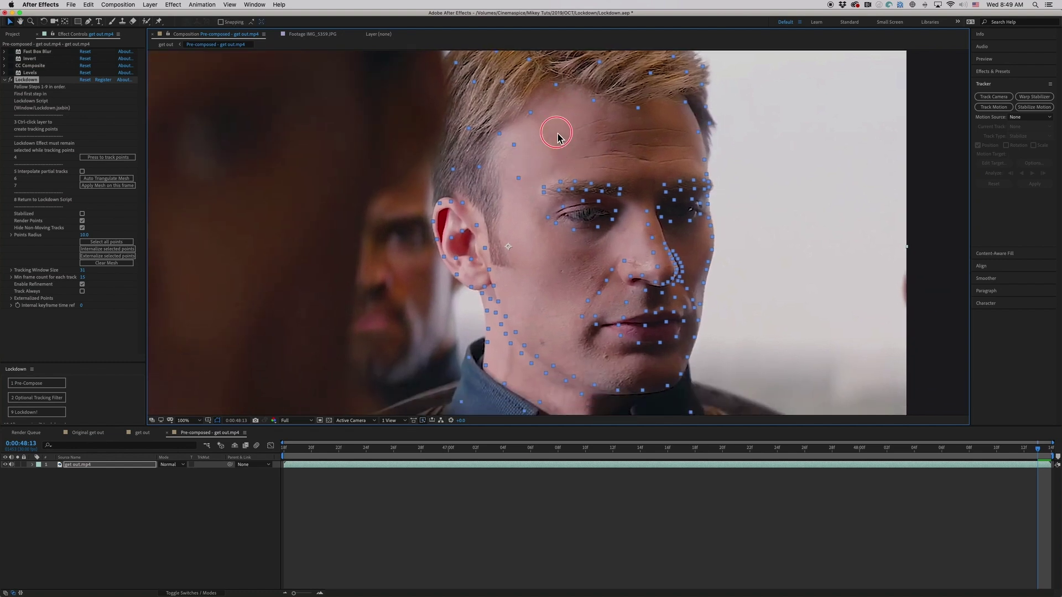
left_click(567, 162, "ctrl")
left_click(589, 124, "ctrl")
left_click(611, 156, "ctrl")
left_click(645, 131, "ctrl")
left_click(669, 121, "ctrl")
left_click(680, 155, "ctrl")
left_click(652, 159, "ctrl")
Add tracking points on the near jaw, from below the ear towards the lower cheek
left_click_drag(643, 199, 629, 157)
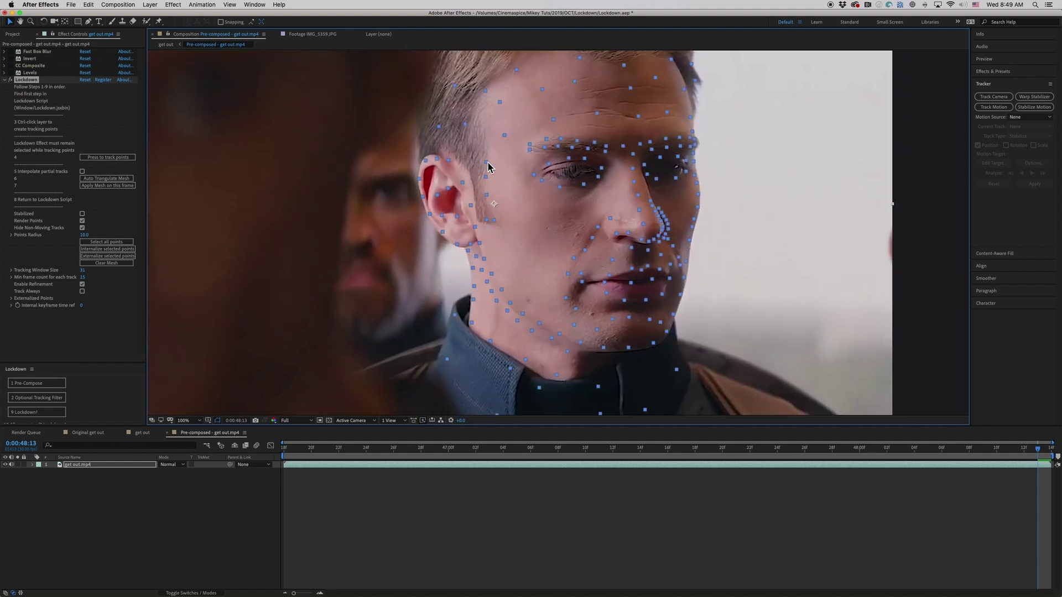
left_click(498, 245, "ctrl")
left_click(505, 265, "ctrl")
left_click(540, 288, "ctrl")
Fill the near cheek with tracking points, from the skin beside the nose down to the jaw and up to the eye's outer corner
scroll(548, 299, "up", 2)
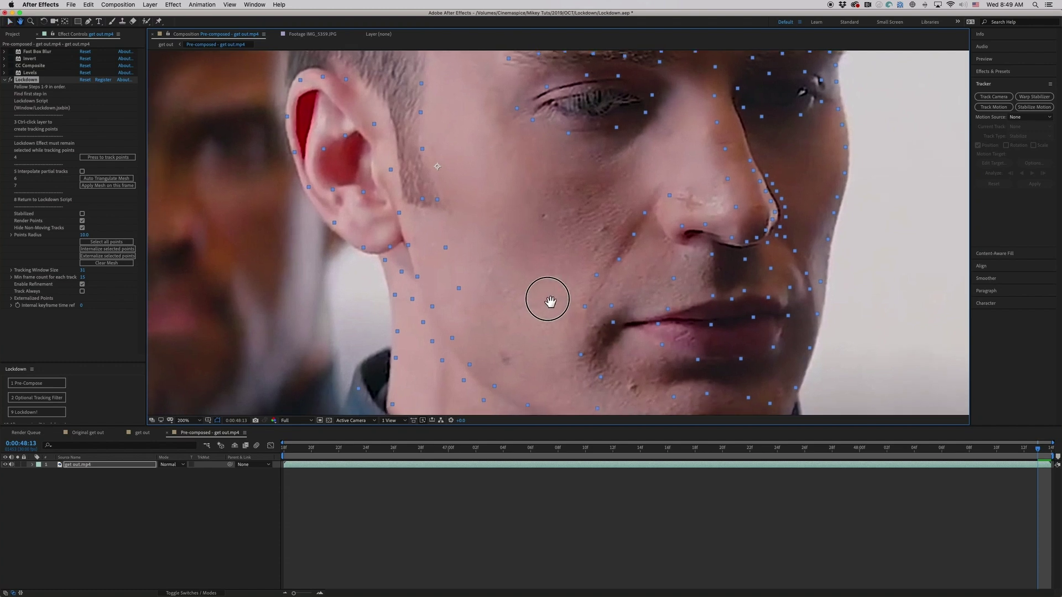
key("v")
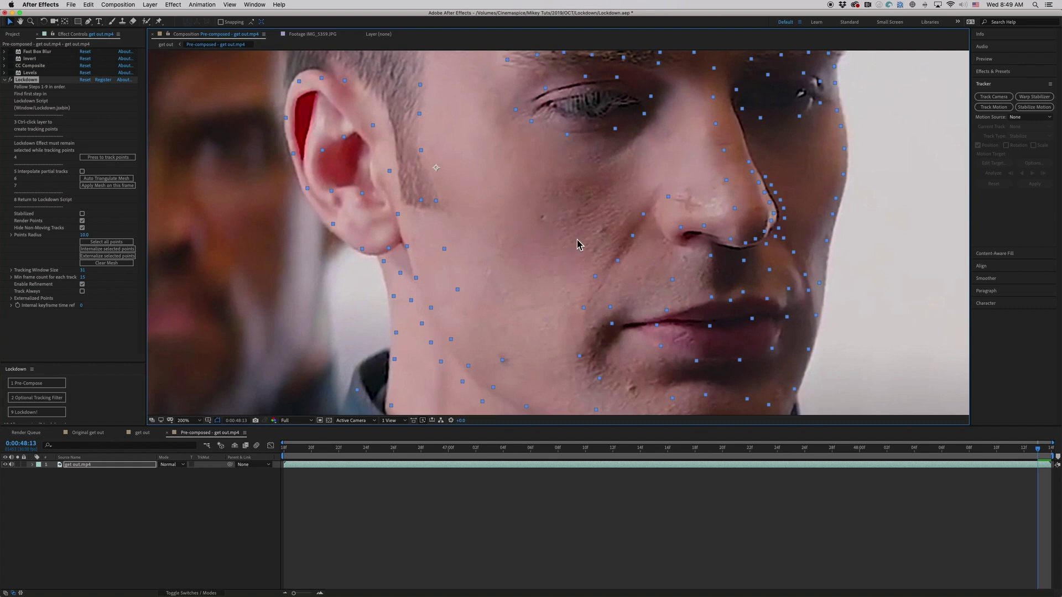
left_click(541, 218, "ctrl")
left_click(557, 192, "ctrl")
left_click(590, 193, "ctrl")
left_click(587, 215, "ctrl")
left_click(599, 162, "ctrl")
left_click(547, 324, "ctrl")
left_click(560, 289, "ctrl")
left_click(486, 271, "ctrl")
left_click(494, 116, "ctrl")
left_click(461, 103, "ctrl")
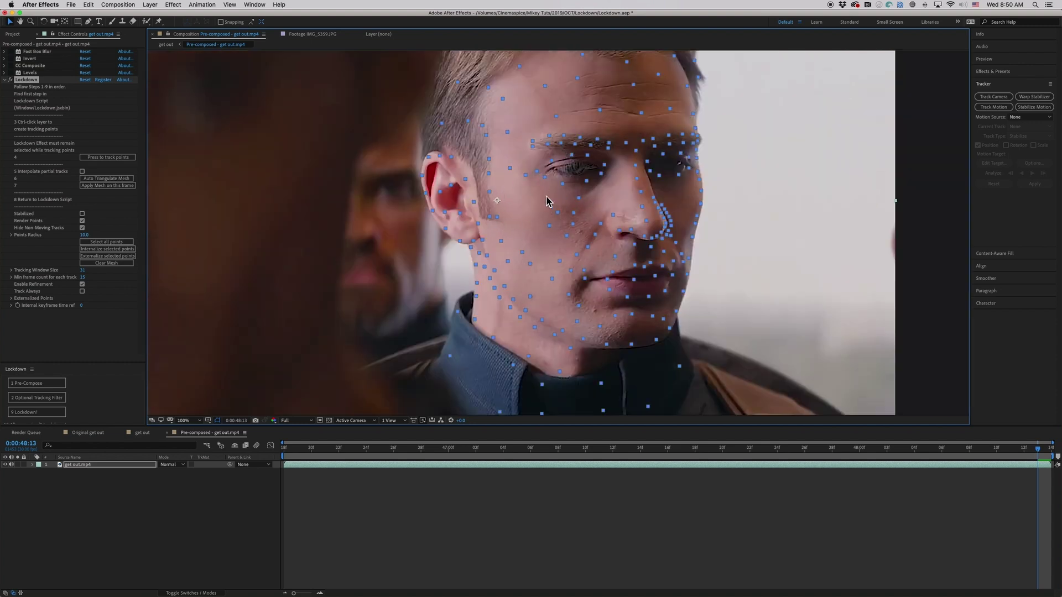
Turn on the Fast Box Blur, Invert, CC Composite and Levels filter effects and track the Lockdown points
key(".")
left_click(10, 51)
left_click(10, 58)
left_click(10, 66)
left_click(9, 72)
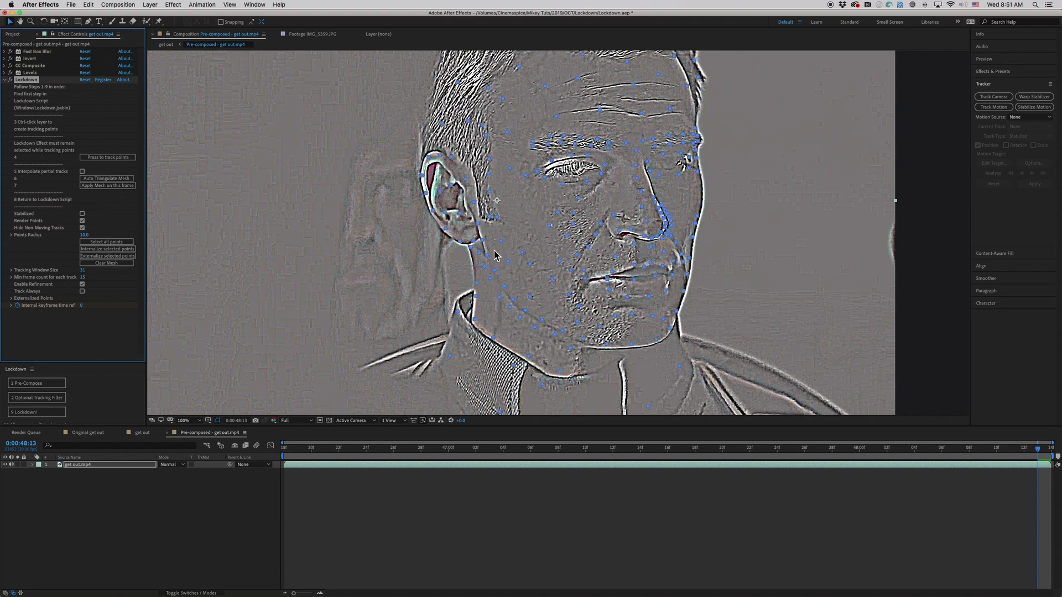
Turn off the four filter effects and scrub back to 0:00:46:18 to check the tracked points
left_click_drag(10, 72, 10, 51)
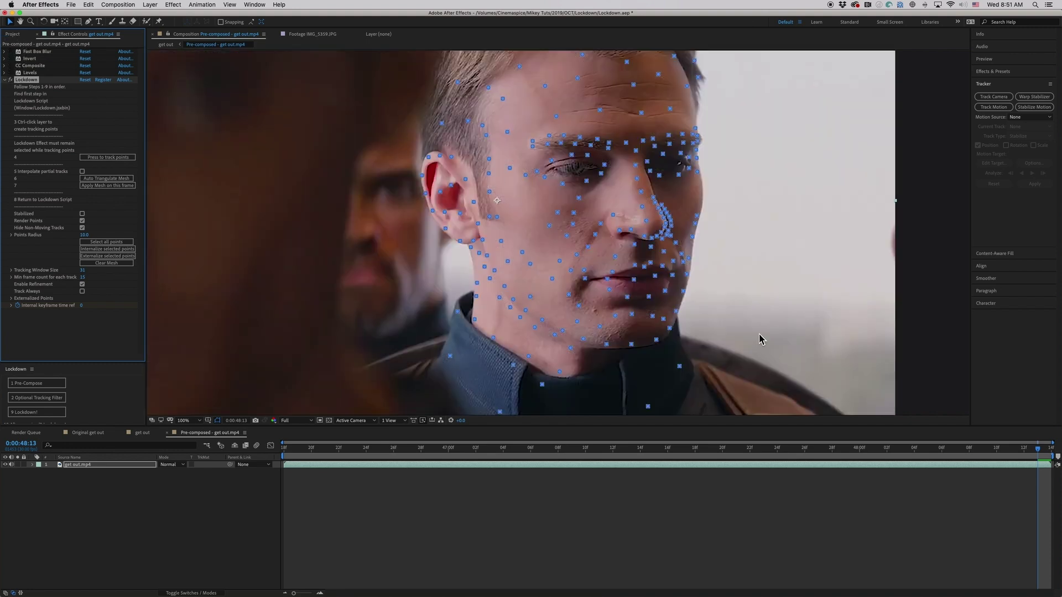
left_click(1002, 453)
left_click_drag(1002, 453, 209, 407)
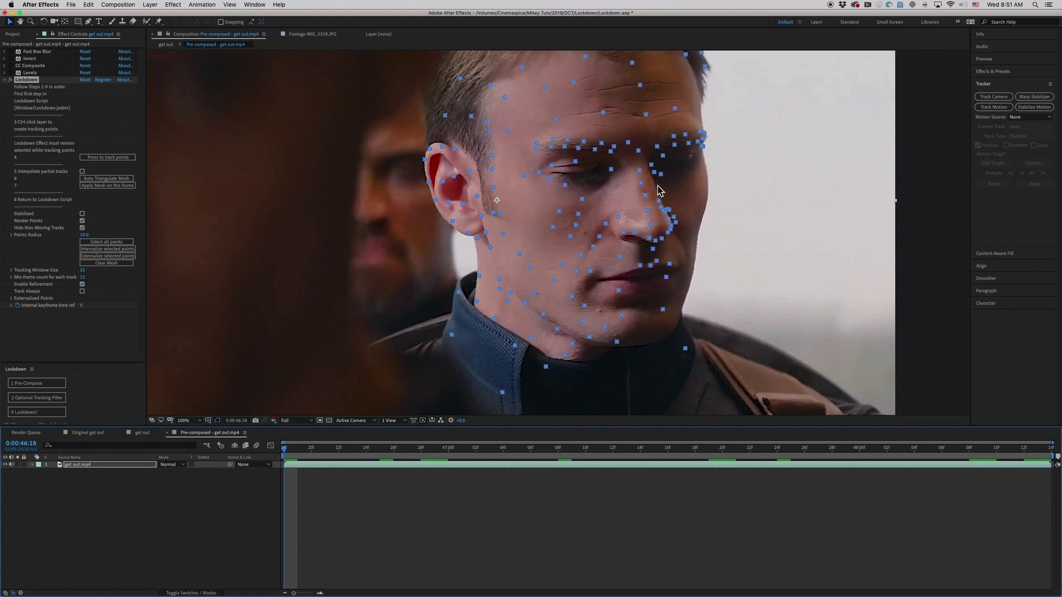
Return to the reference frame at 0:00:48:13 and enable Interpolate partial tracks in Lockdown
left_click(1037, 451)
left_click(1051, 459)
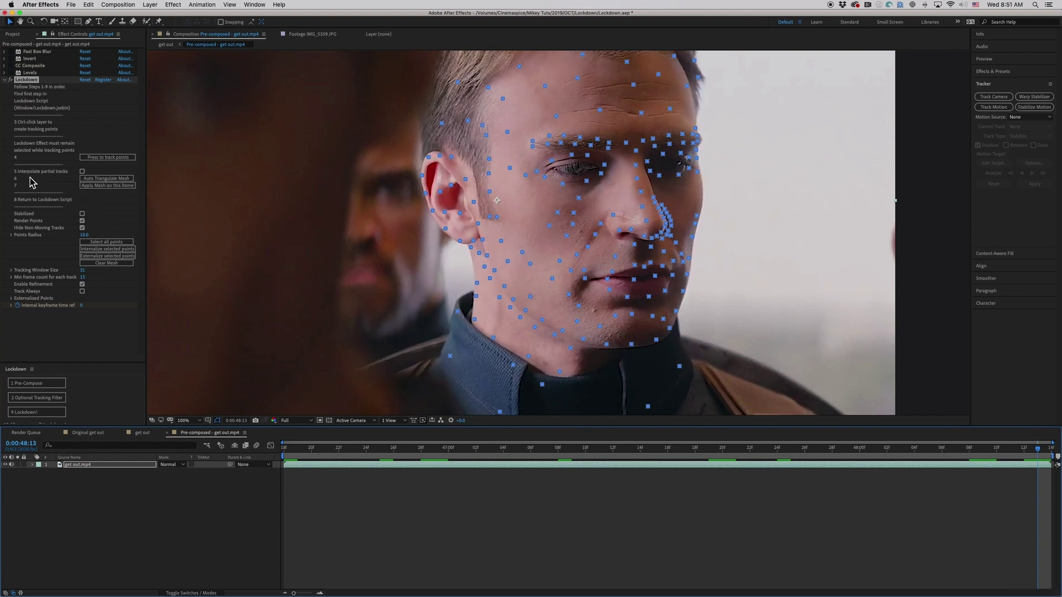
left_click(128, 186)
left_click(82, 172)
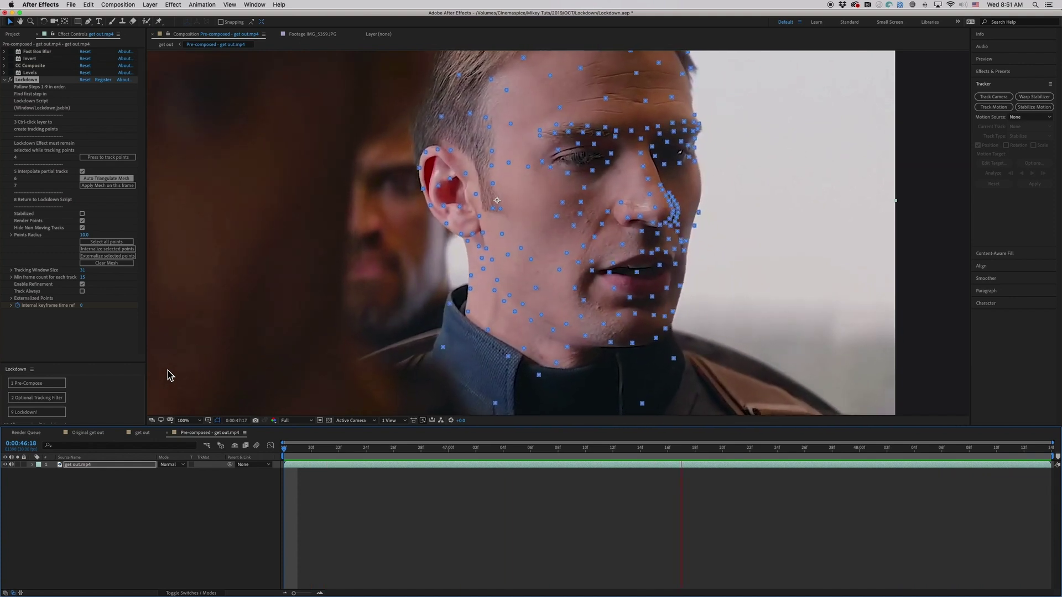
Turn the four filter effects back on and set the Fast Box Blur's Blur Radius to 5.0
left_click_drag(11, 72, 11, 52)
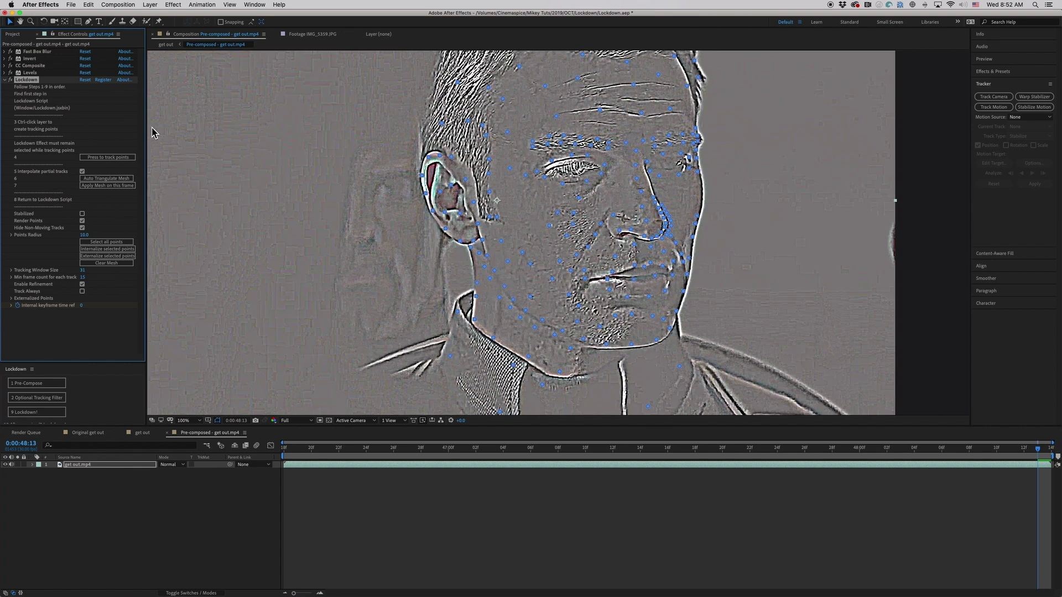
left_click(18, 57)
left_click(9, 53)
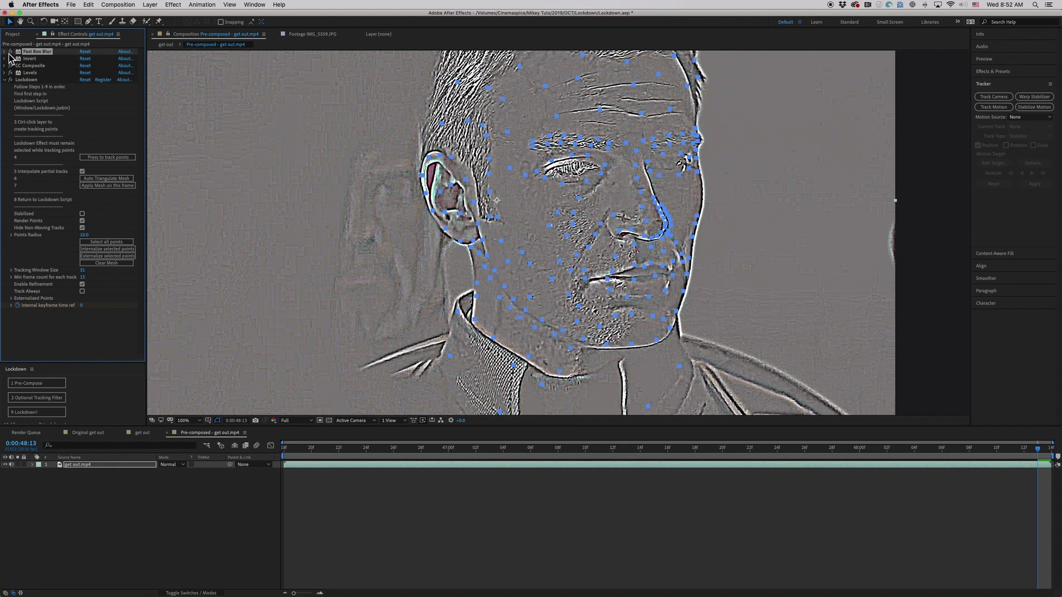
left_click(5, 52)
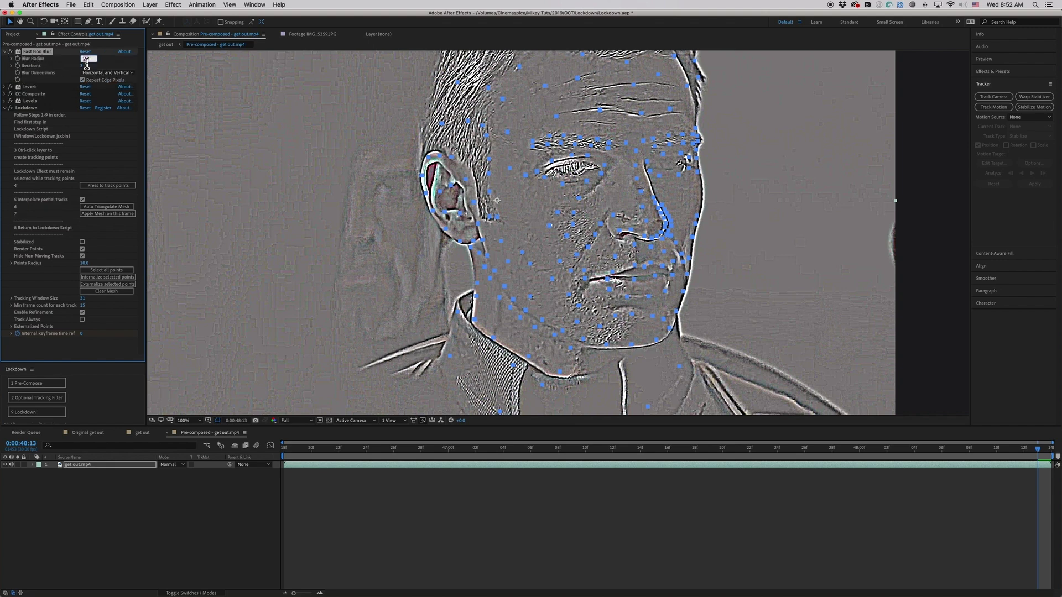
key("Return")
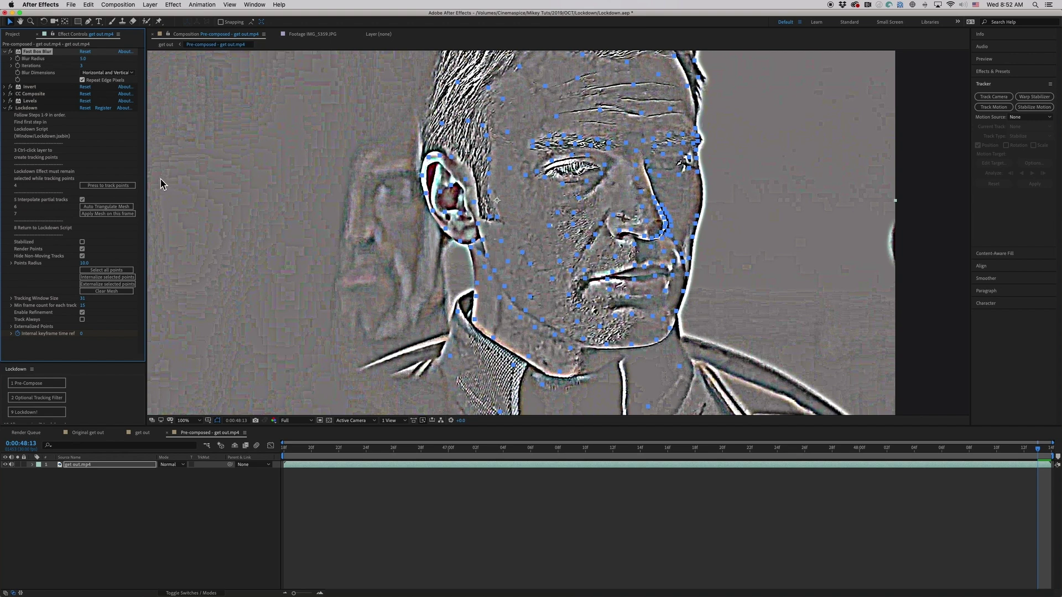
Track the Lockdown points again with the stronger filter and turn the four filter effects off
left_click(118, 187)
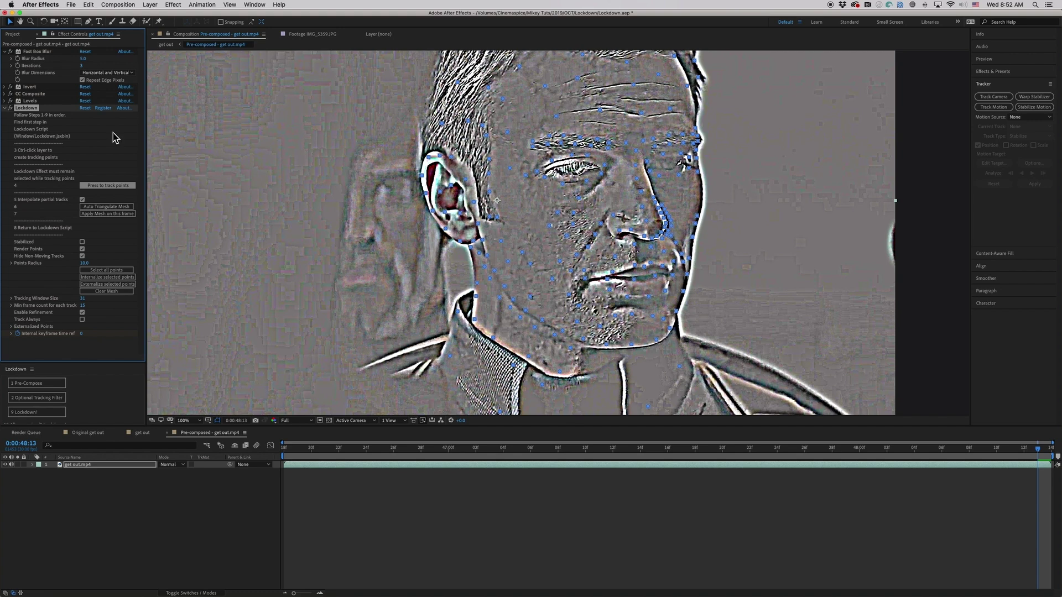
left_click(5, 52)
left_click_drag(11, 52, 11, 73)
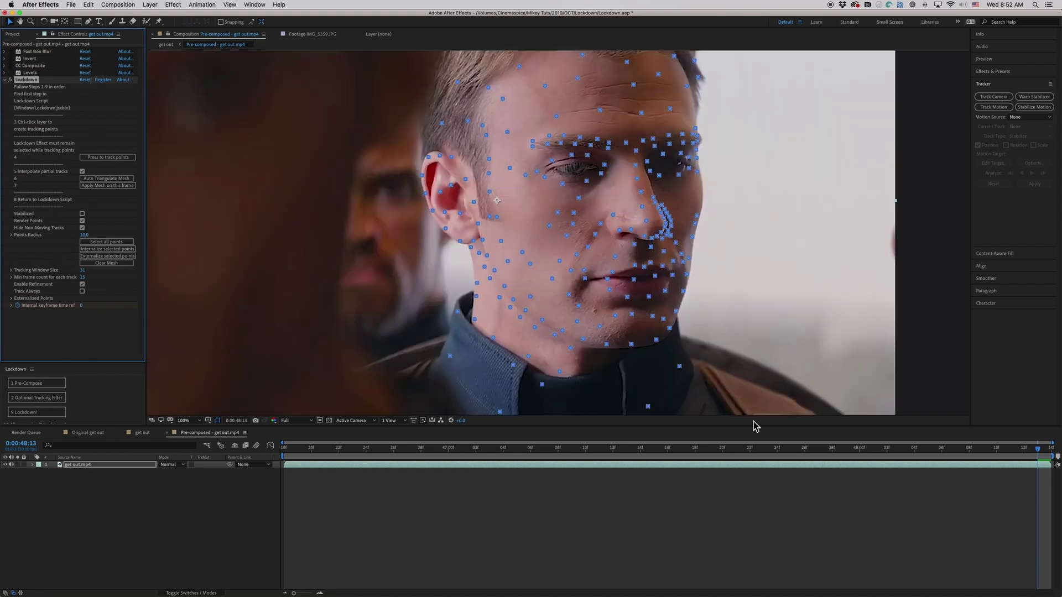
Scrub to the start of the shot and play it to check how the new tracks follow the face
left_click_drag(1000, 457, 218, 398)
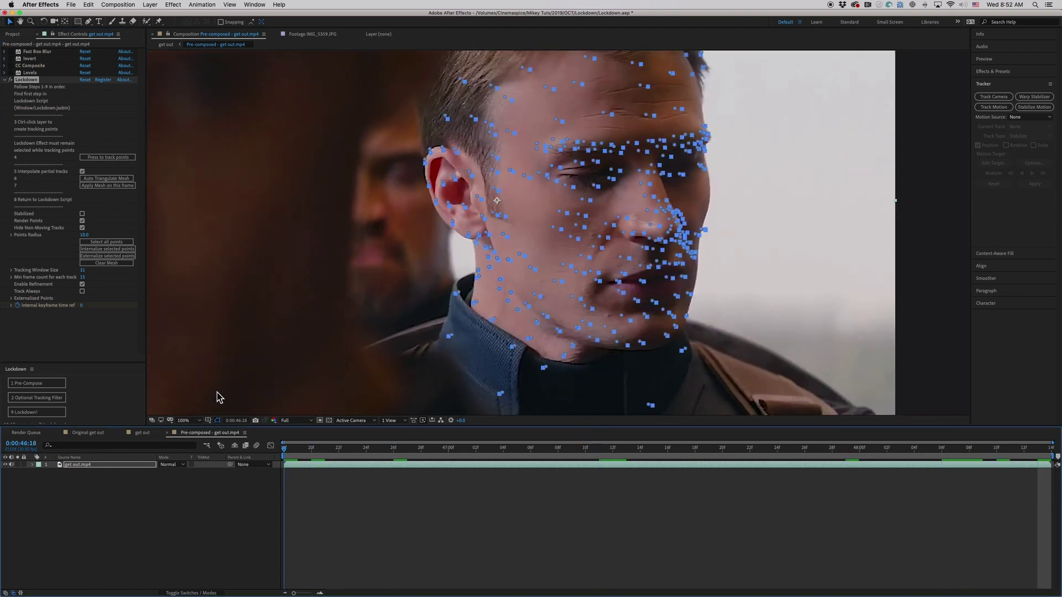
left_click(449, 483)
key("space")
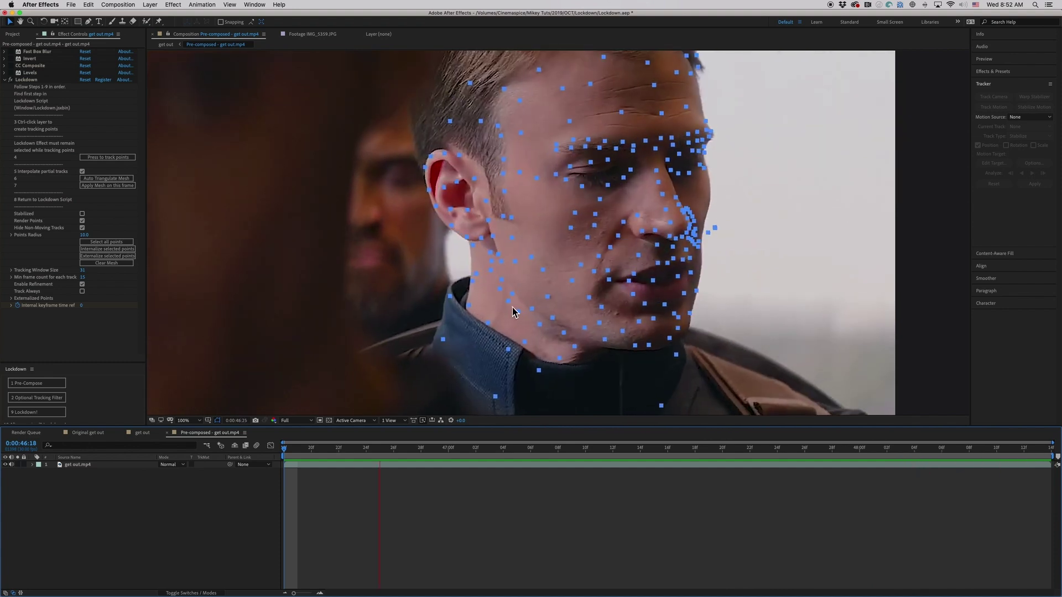
key("space")
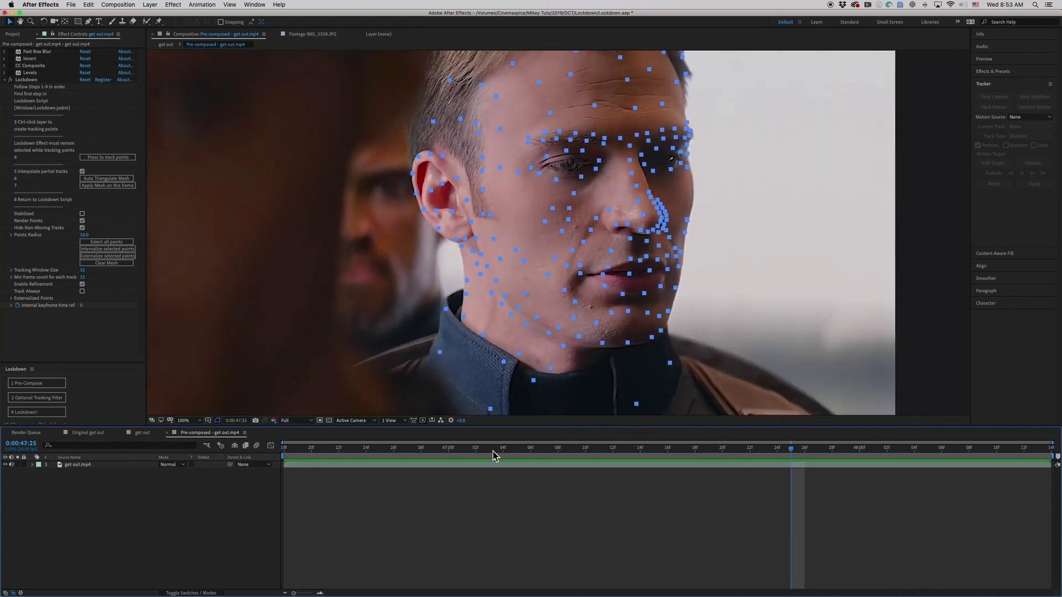
On the first frame at 0:00:46:18, remove the badly tracking points on the side of the neck and replay the shot
left_click_drag(498, 451, 292, 442)
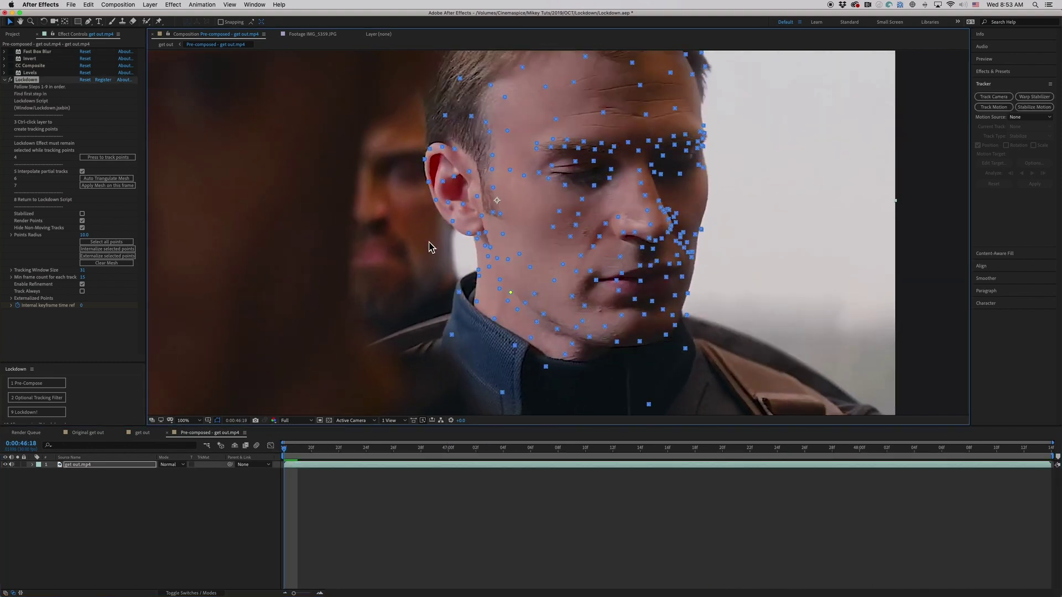
left_click(510, 292, "ctrl")
key("space")
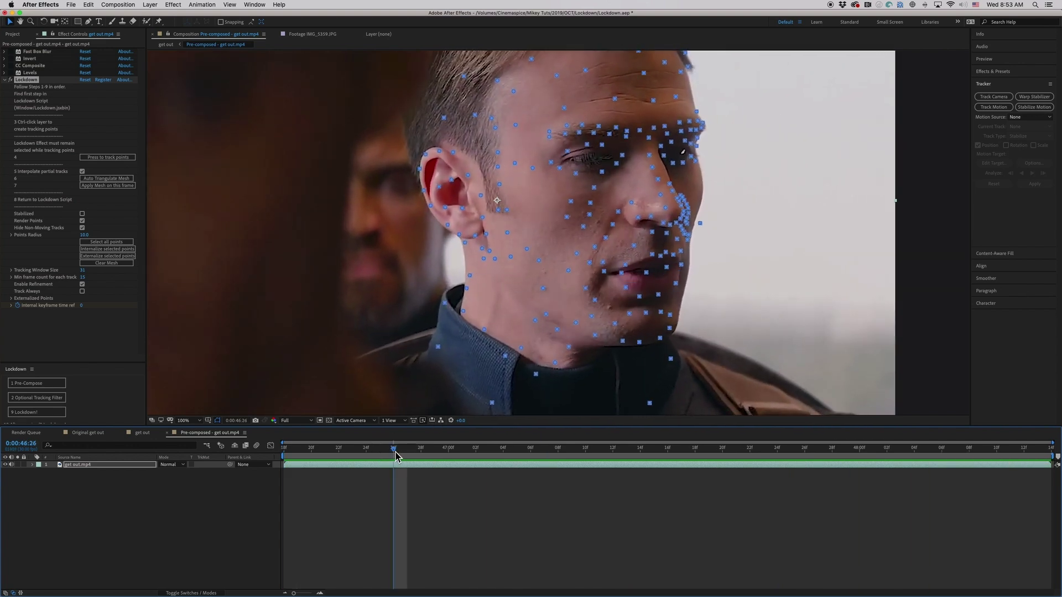
Go back to the first frame, remove the drifting points just below the earlobe and preview the shot
left_click(391, 449)
left_click_drag(391, 449, 263, 448)
left_click(508, 265)
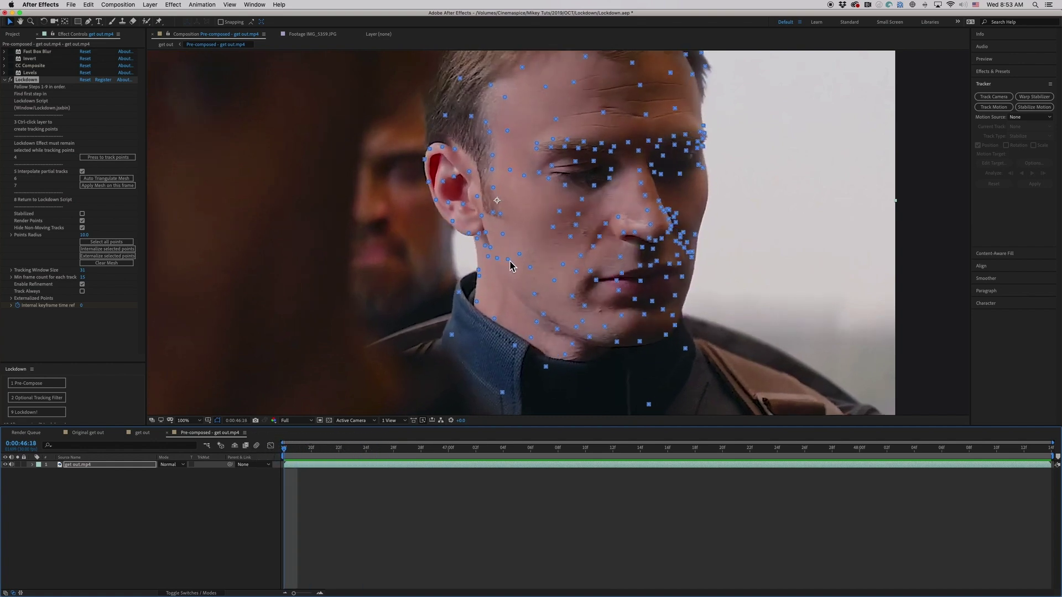
left_click(492, 250)
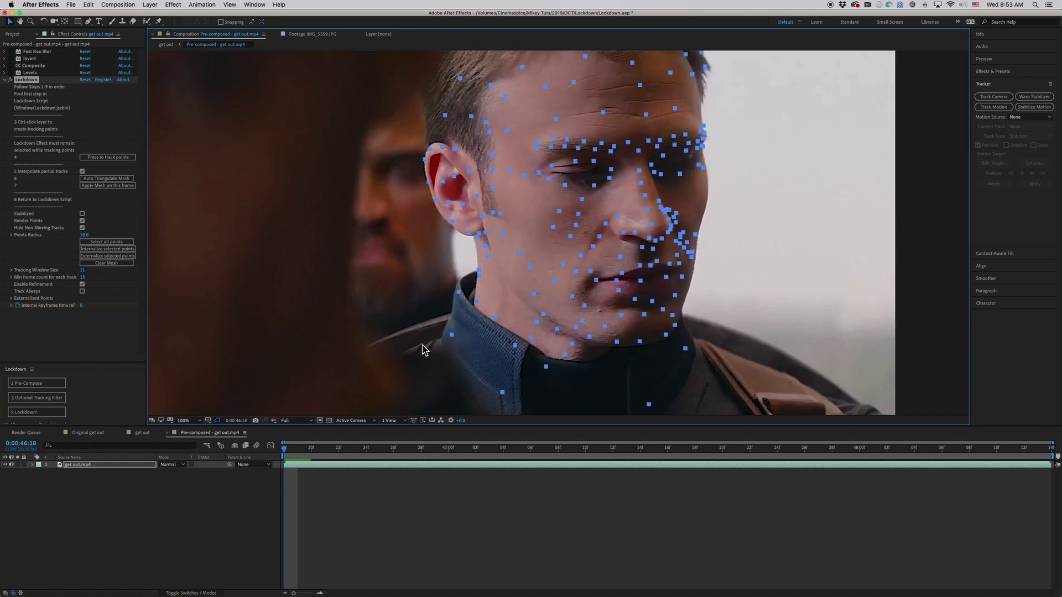
key("space")
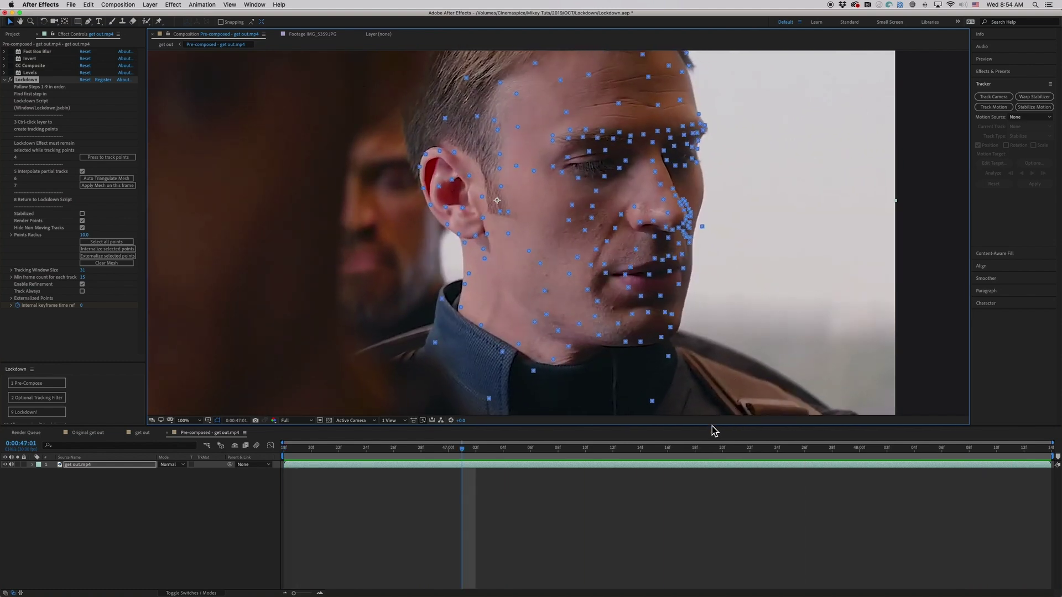
Inspect the mouth and far cheek up close, remove the points straying past the face's far edge, and replay from the start
scroll(702, 282, "up", 1)
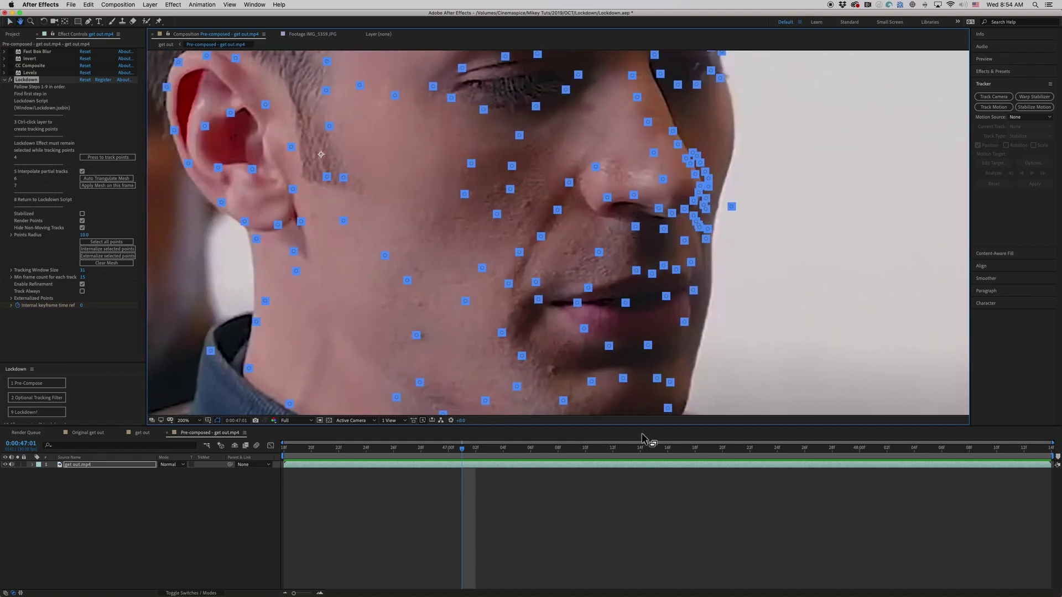
left_click_drag(780, 452, 704, 435)
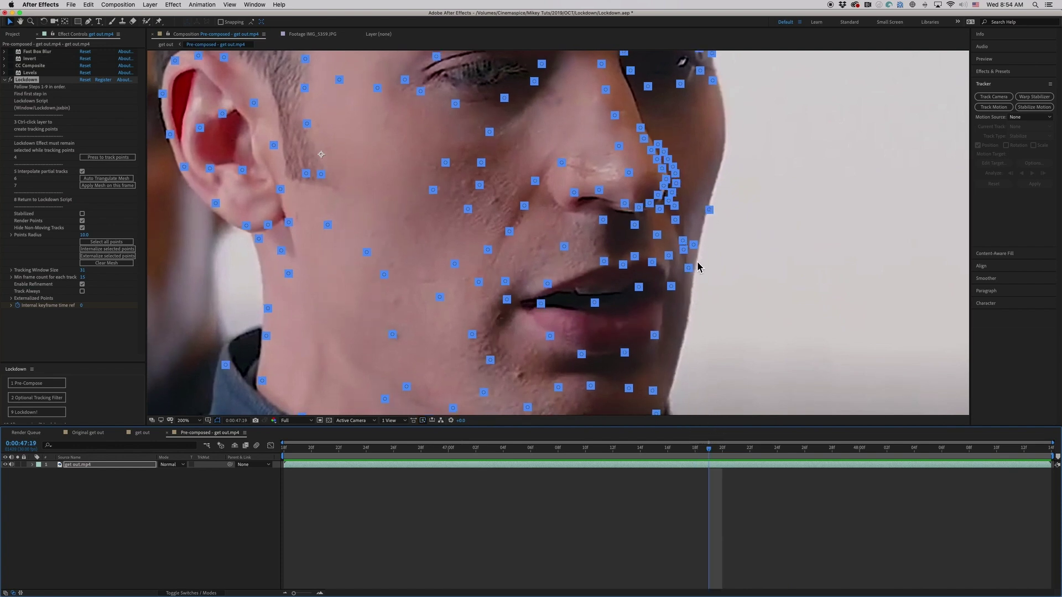
left_click_drag(709, 447, 334, 434)
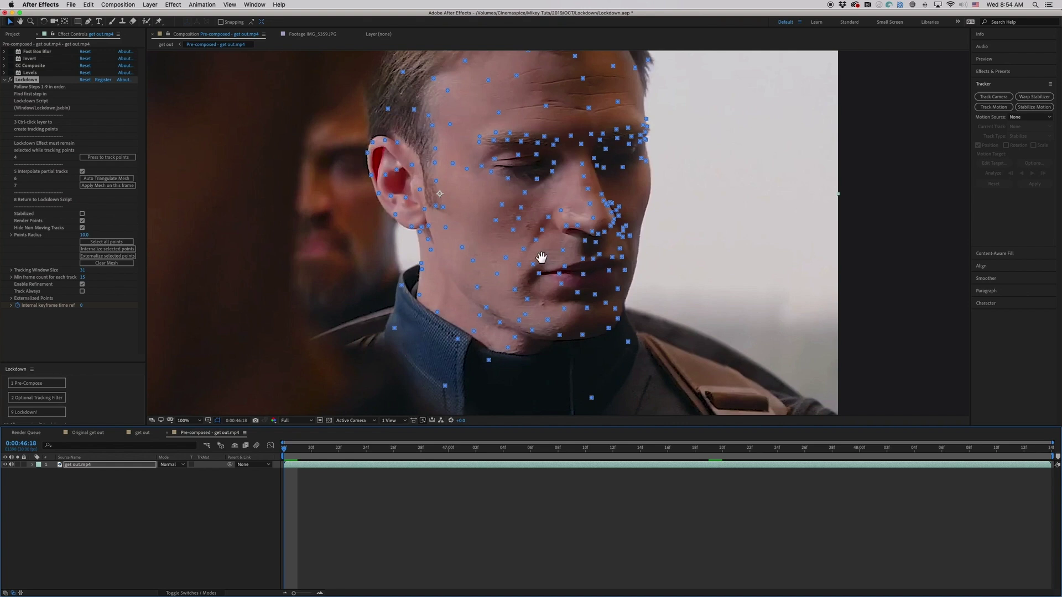
key("space")
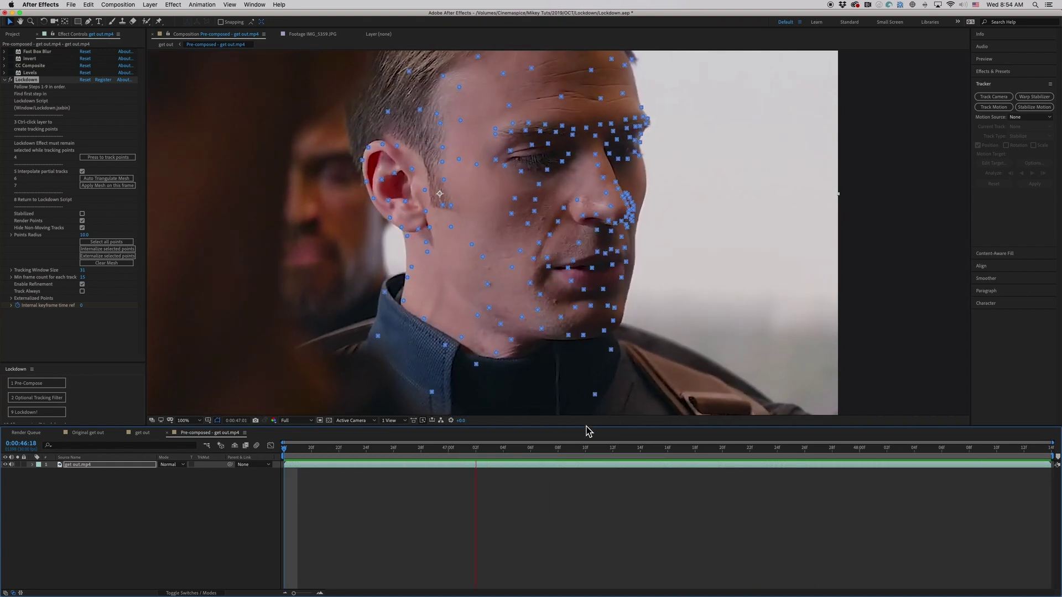
Scrub and replay the shot from 0:00:46:18, checking the face for tracking points that still drift
left_click(515, 453)
left_click_drag(516, 453, 246, 433)
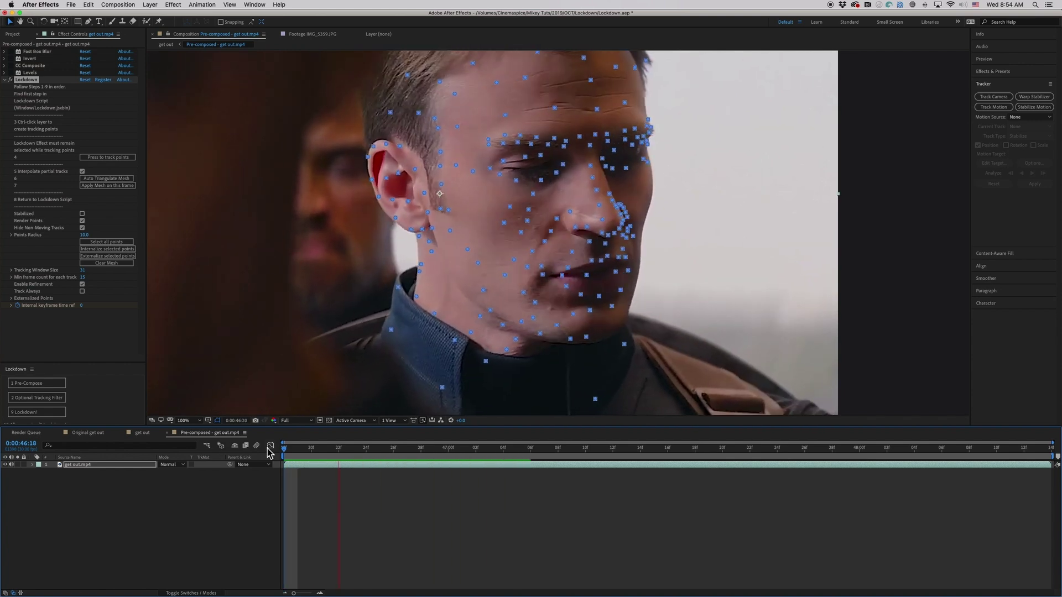
left_click(362, 453)
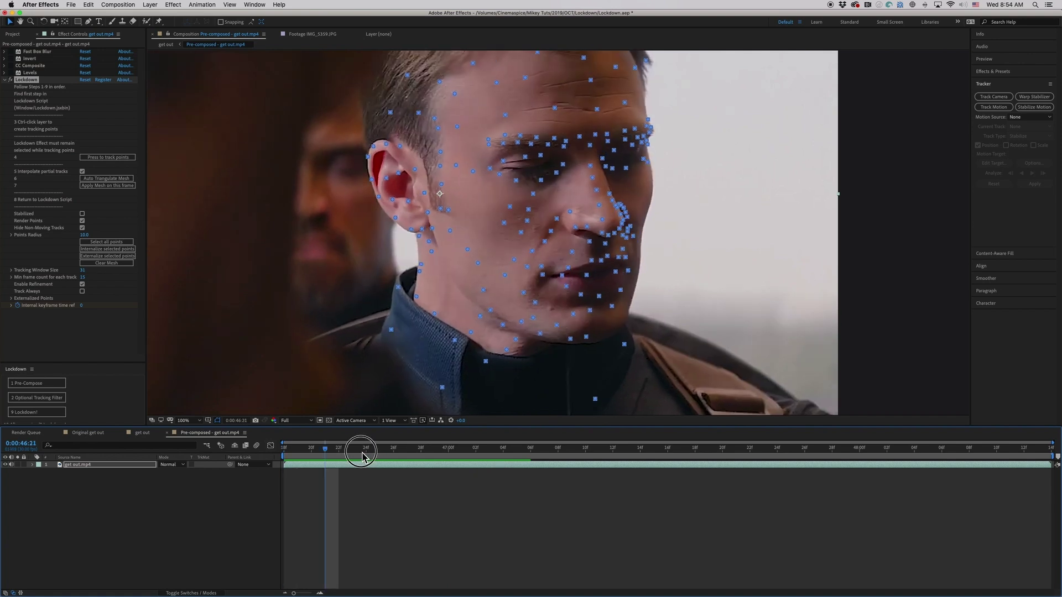
left_click_drag(361, 451, 275, 453)
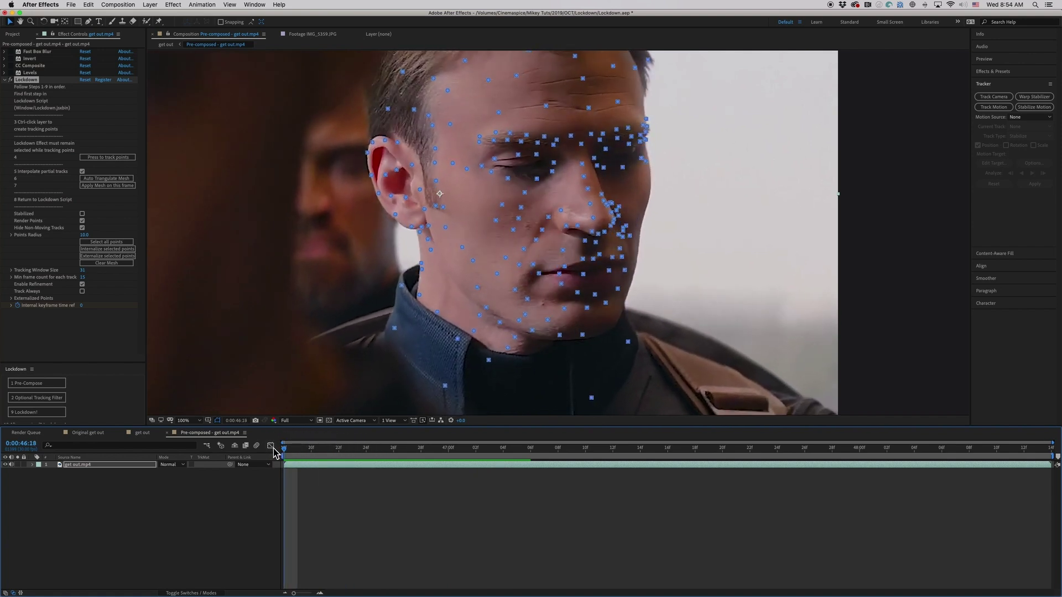
key("space")
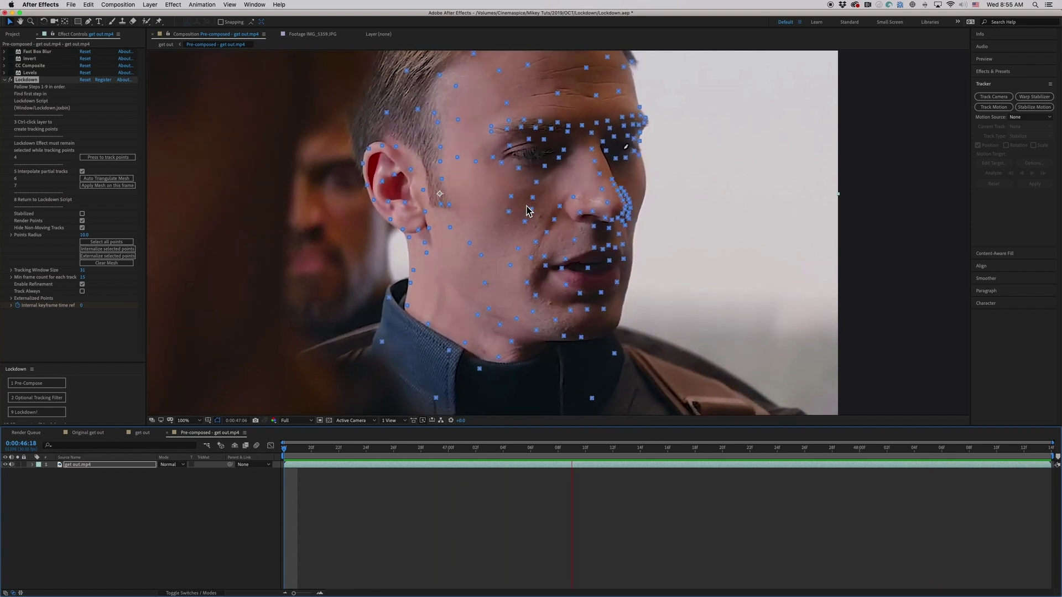
key("space")
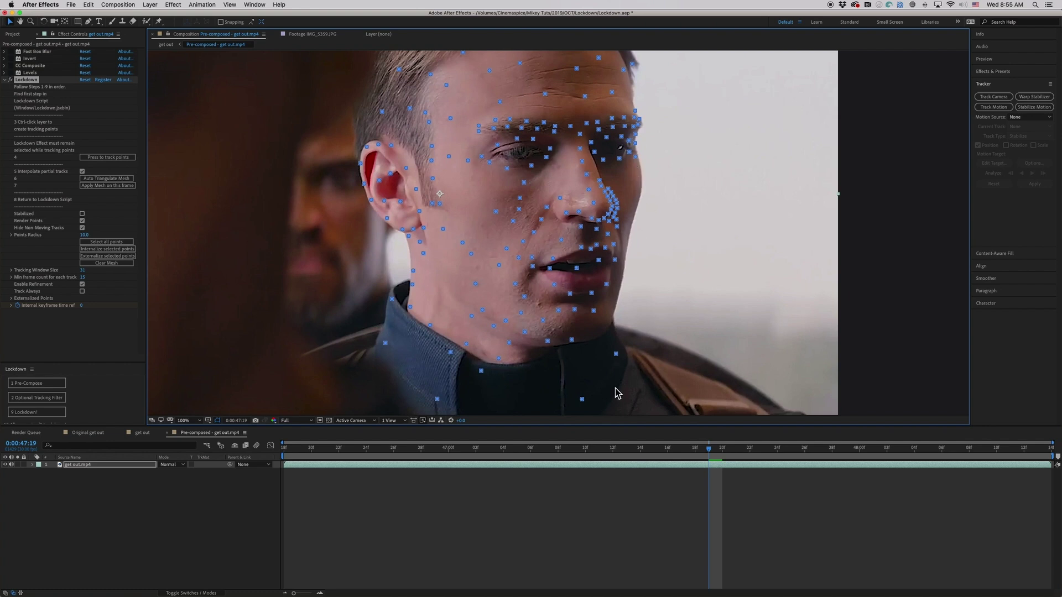
Go back to the first frame at 0:00:46:18 and add tracking points along the far edge of the jaw and cheek
left_click_drag(532, 447, 270, 433)
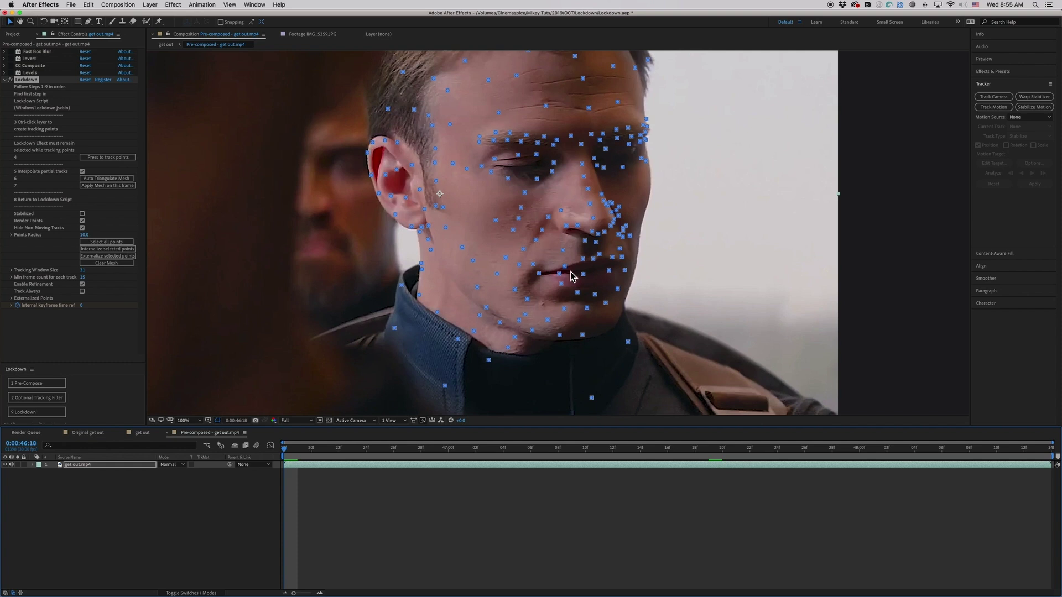
left_click(611, 325, "ctrl")
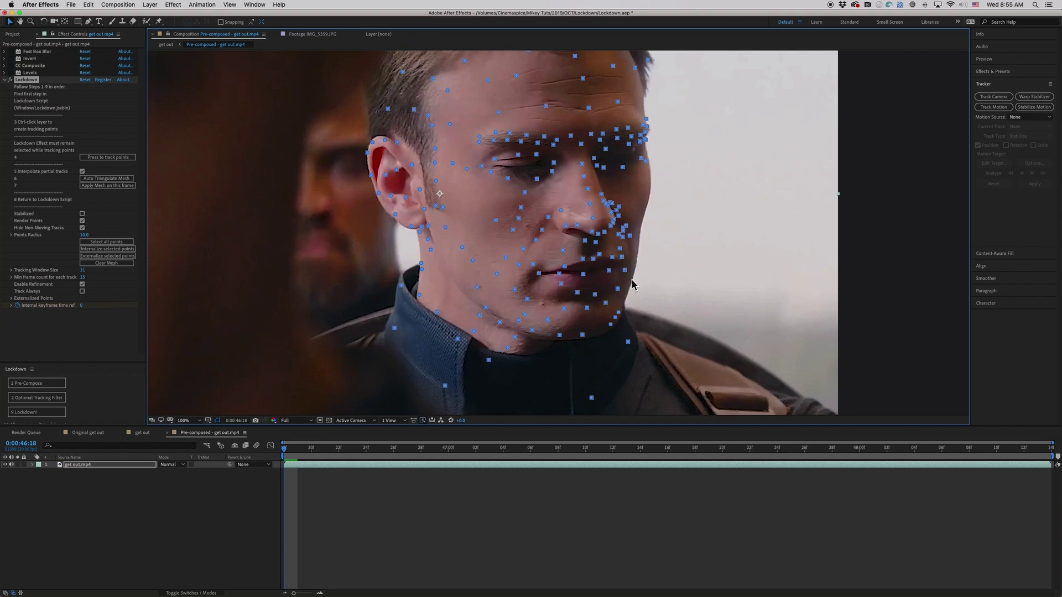
left_click(636, 235, "ctrl")
left_click(636, 227, "ctrl")
left_click(637, 221, "ctrl")
left_click(647, 198, "ctrl")
left_click(648, 192, "ctrl")
Track the new points with the Fast Box Blur, Invert, CC Composite and Levels filters temporarily on, and preview the shot
left_click(10, 72)
left_click(105, 157)
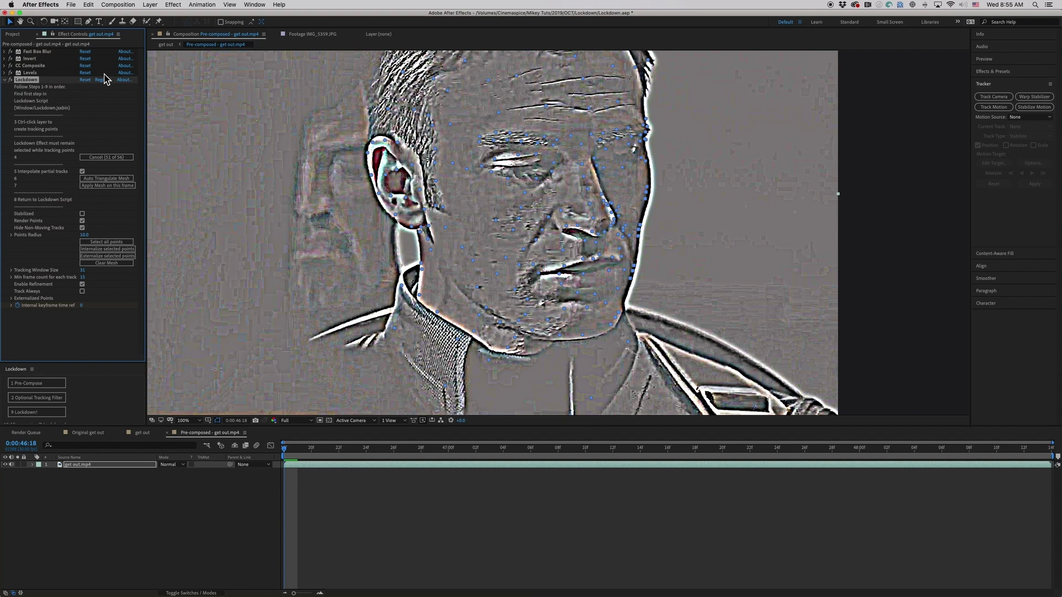
left_click_drag(9, 73, 10, 51)
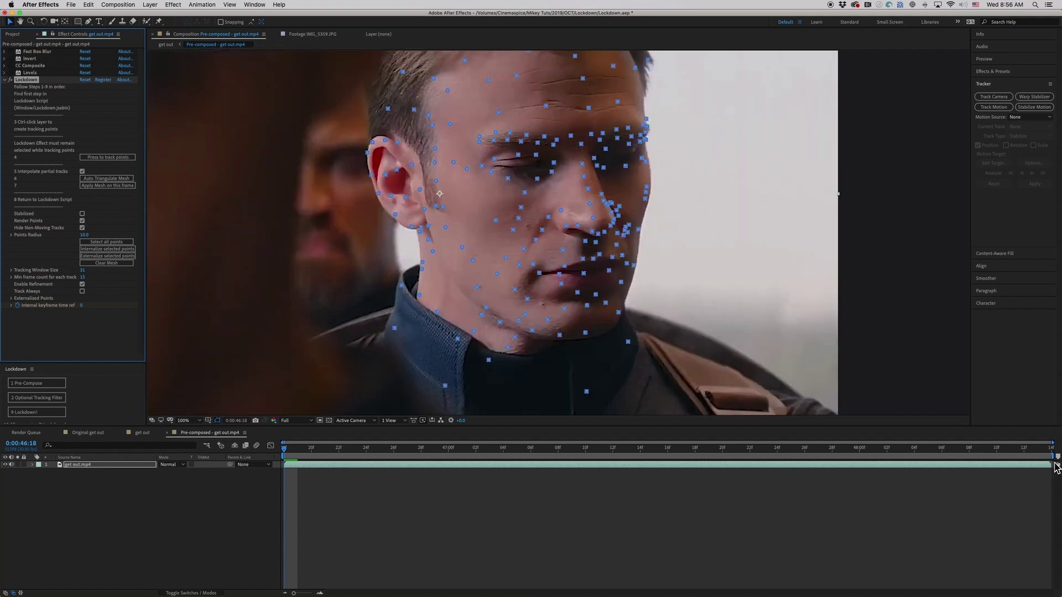
key("space")
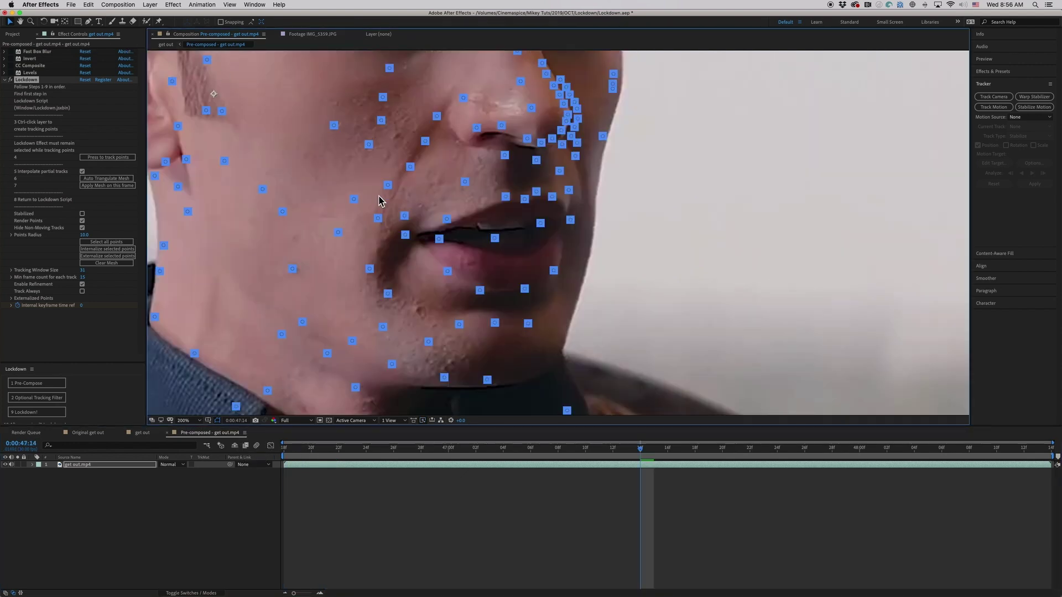
At 0:00:47:14, add tracking points on the far jawline beside the mouth, track them with the filter effects temporarily on, and preview
left_click(534, 370)
left_click(538, 358)
left_click(584, 259, "ctrl")
key("comma")
left_click_drag(10, 51, 10, 72)
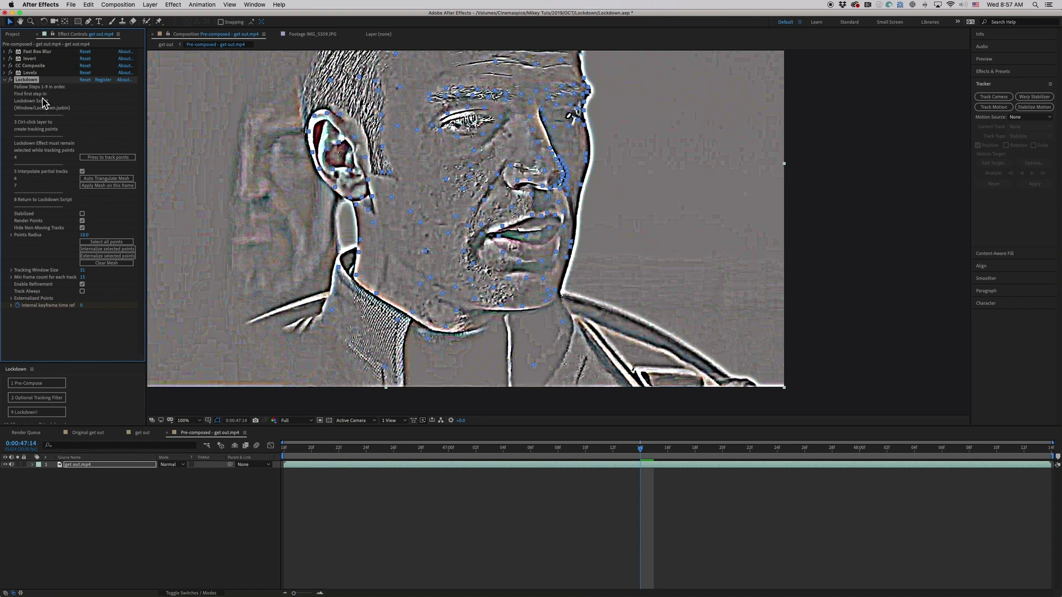
left_click_drag(12, 73, 10, 52)
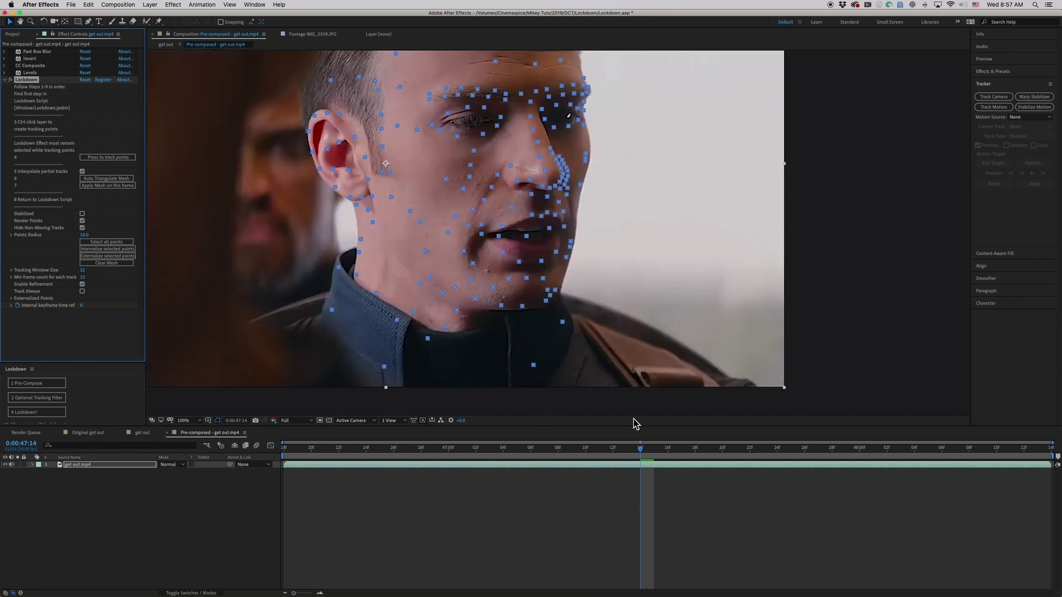
key("space")
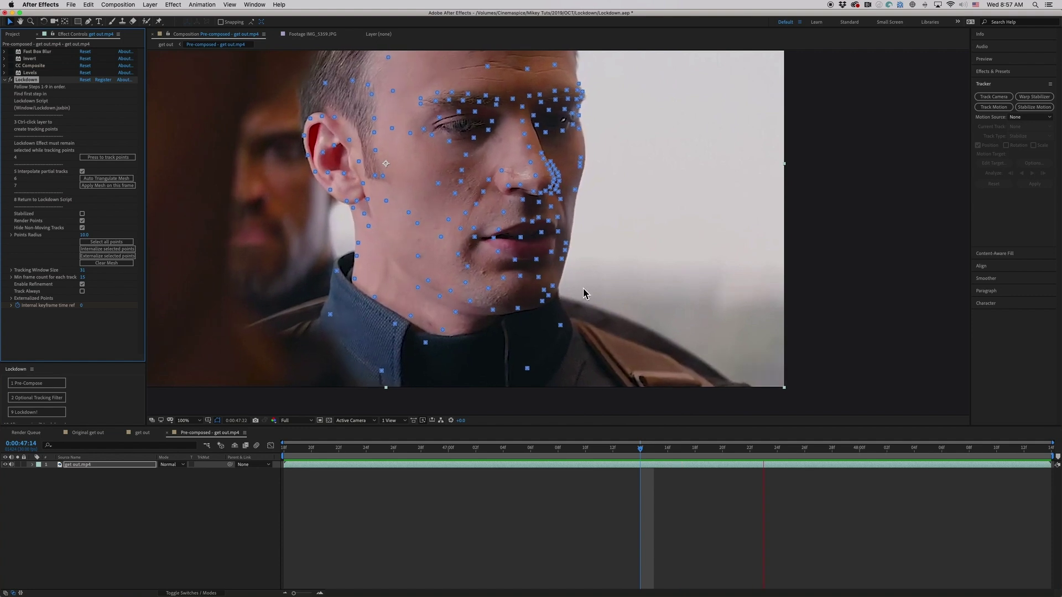
At 0:00:48:05, remove the badly tracking points on the far cheek beside the mouth and replay the shot from 0:00:46:18
scroll(576, 275, "up", 1)
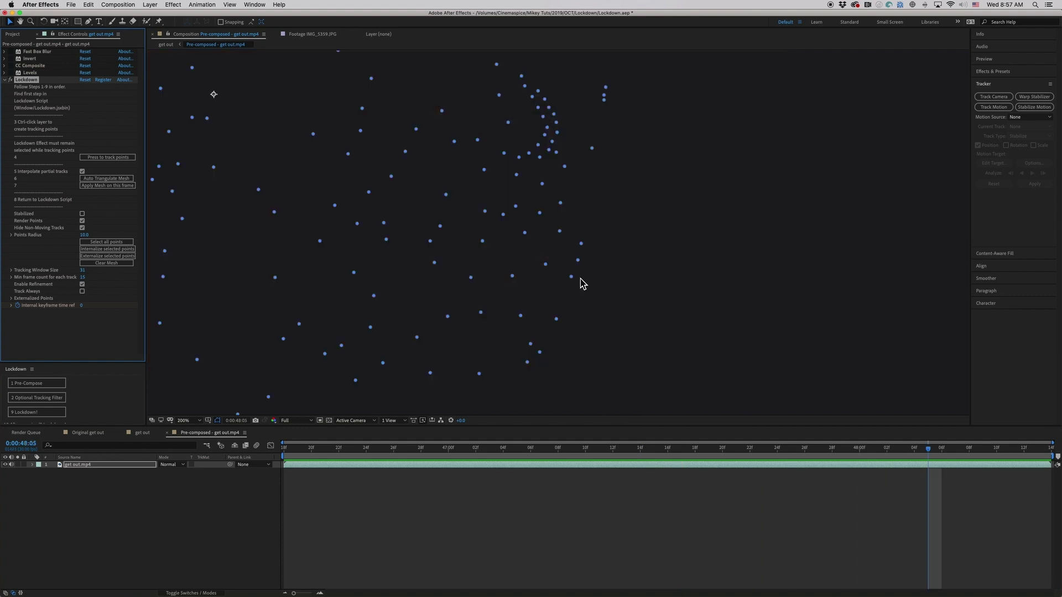
left_click(580, 261)
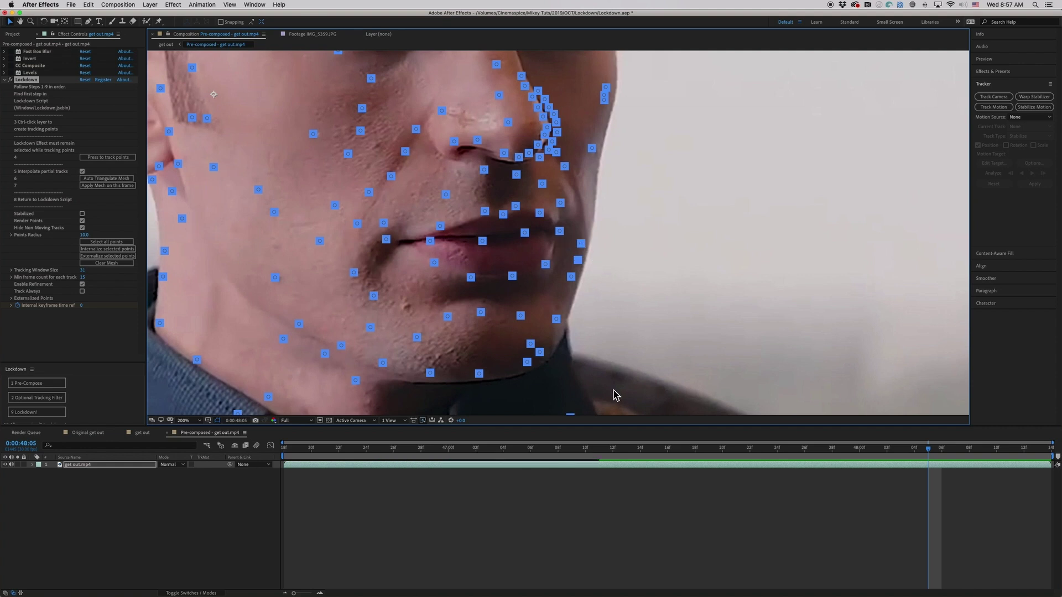
key("Delete")
left_click(551, 447)
left_click_drag(551, 449, 278, 421)
key("ctrl+a")
key("space")
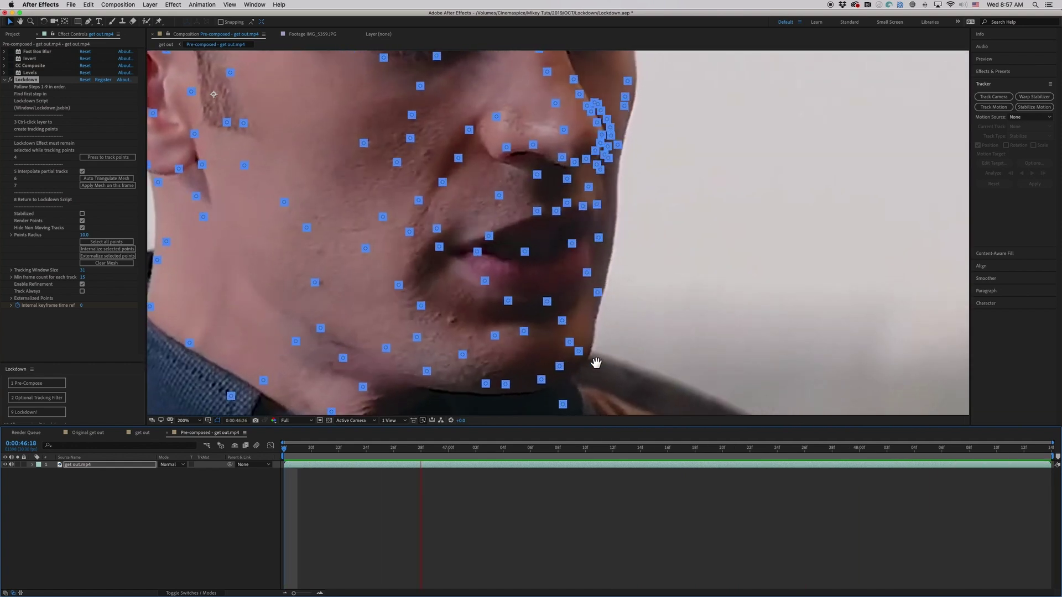
key("space")
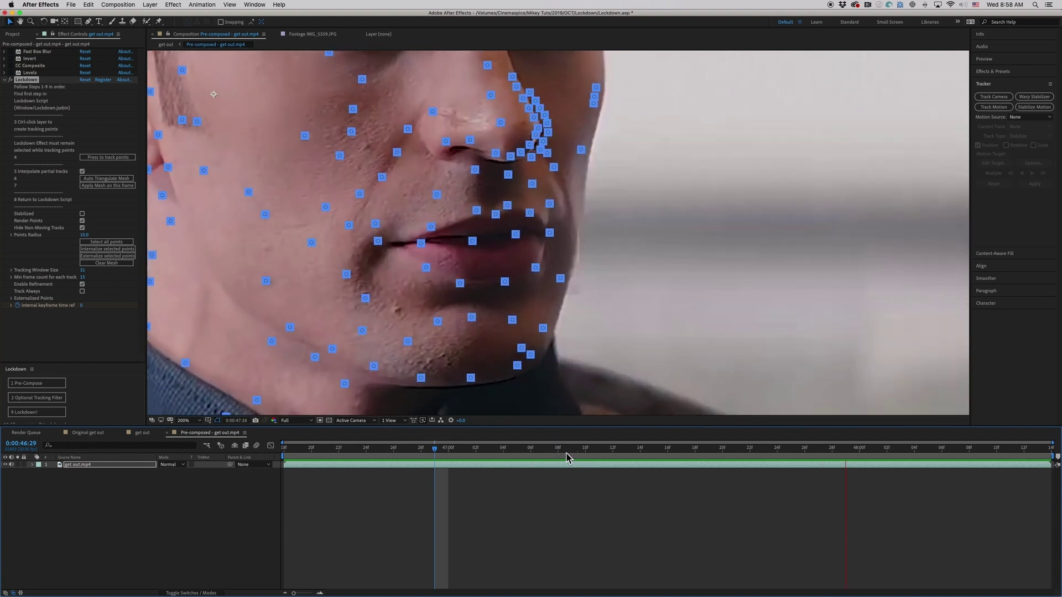
At 0:00:47:09, remove the drifting points at the far corner of the chin and replay the shot from the start
left_click(571, 449)
left_click(548, 364, "alt")
left_click(546, 353, "alt")
left_click(559, 359, "alt")
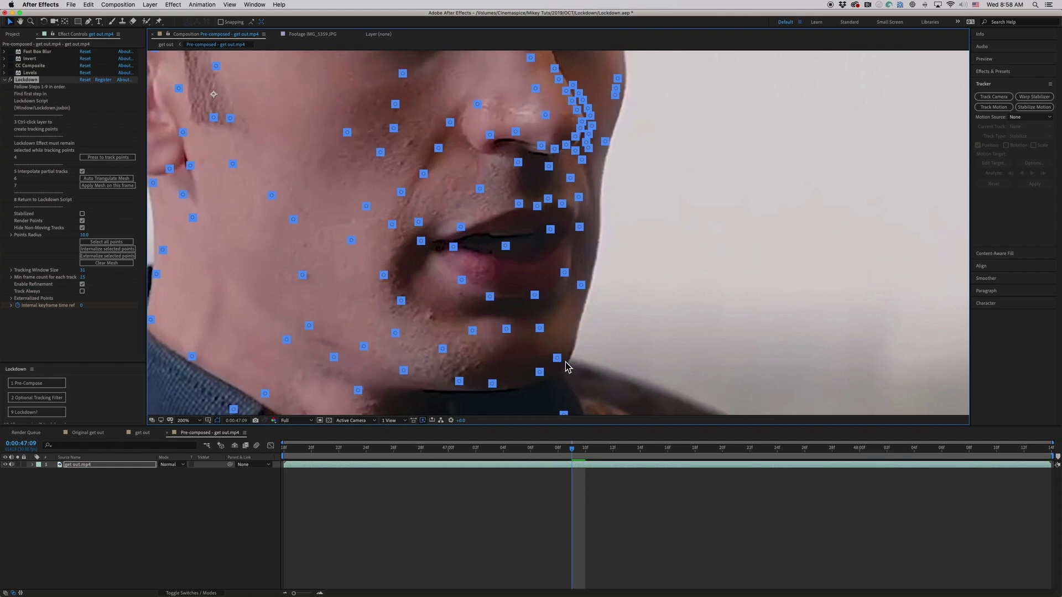
left_click(275, 429)
key("space")
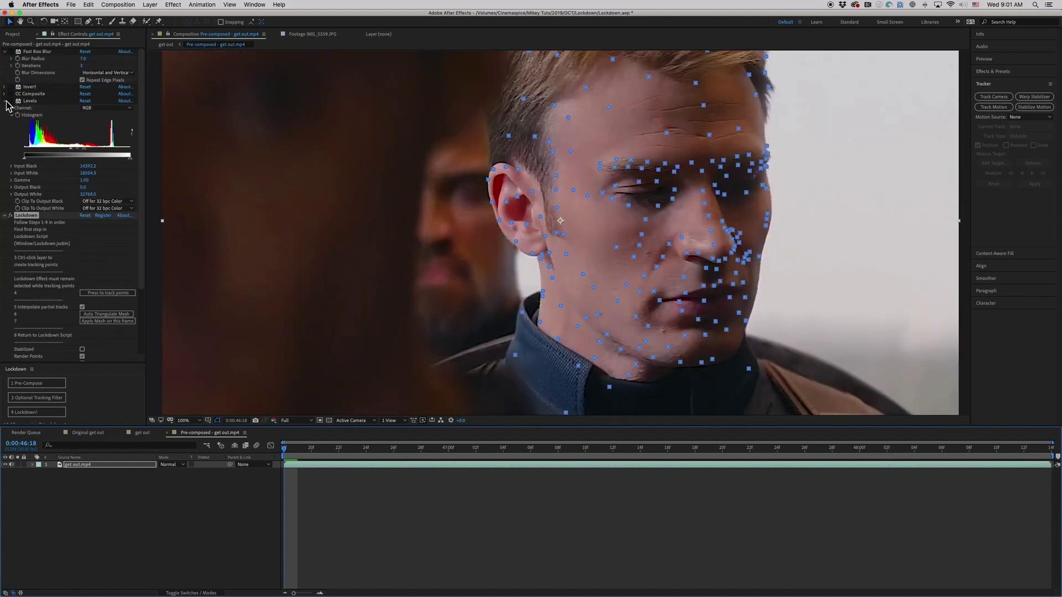
Collapse the Levels and Fast Box Blur settings and connect the tracking points along the jawline from the earlobe to the chin
left_click(5, 101)
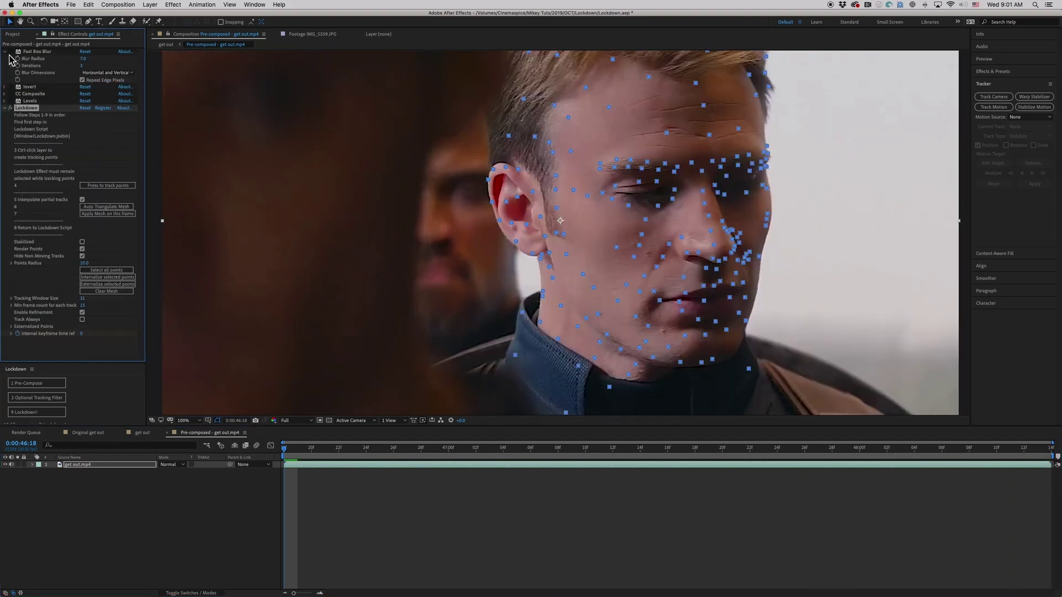
left_click(7, 52)
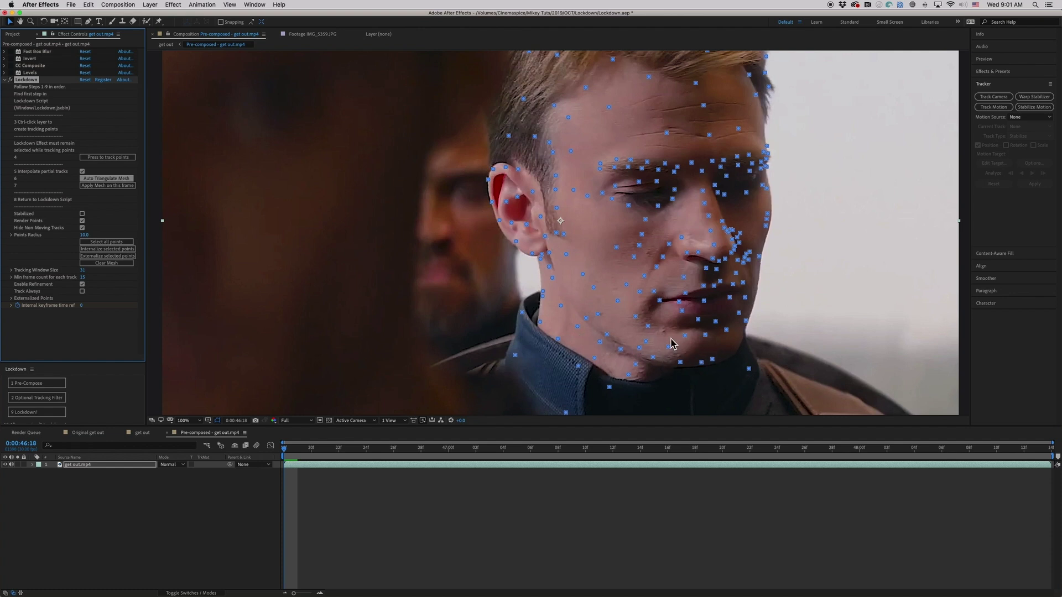
left_click(558, 258)
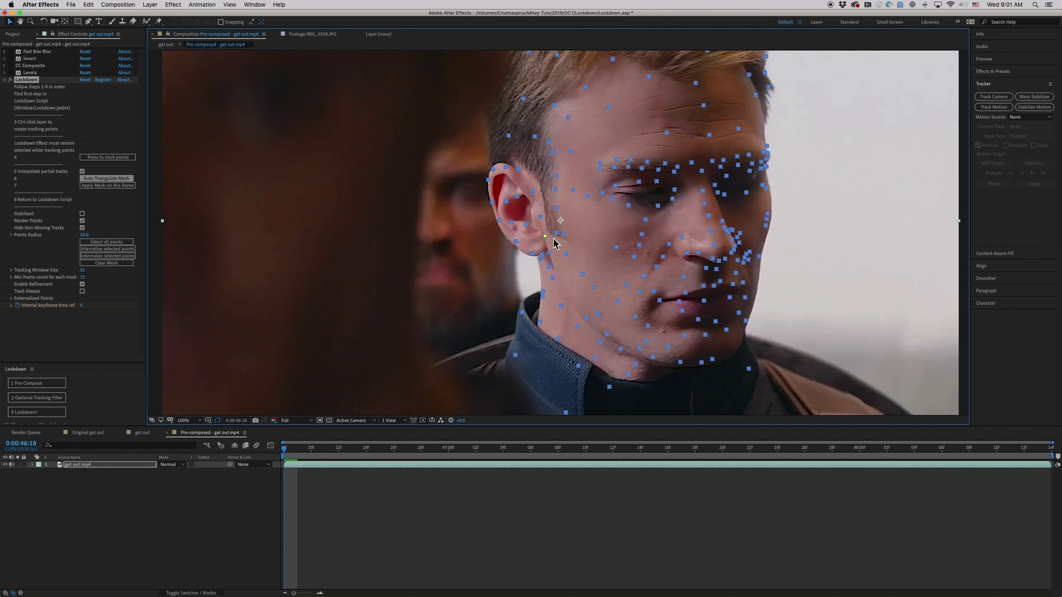
left_click(550, 254)
left_click(587, 319)
left_click(606, 335)
left_click(639, 348)
left_click(654, 358)
left_click(681, 363)
left_click(701, 363)
left_click(712, 359)
Connect the neck points between the earlobe, the jaw and the collar into a closed mesh patch of triangles
left_click(541, 259)
left_click(621, 349)
left_click(635, 364)
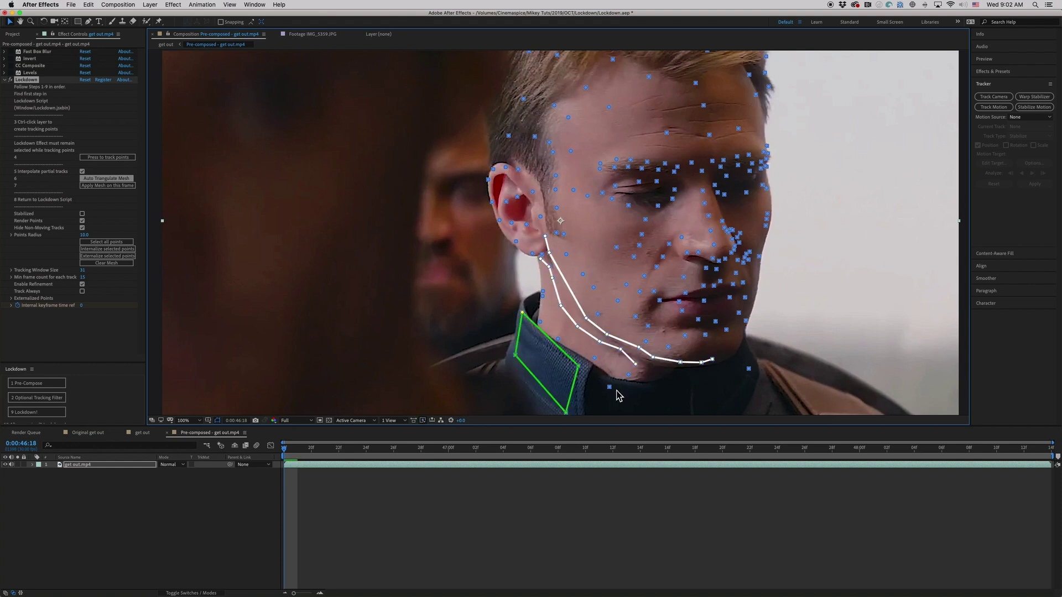
left_click(628, 374)
left_click(635, 364)
left_click(594, 358)
left_click(558, 339)
left_click(540, 322)
left_click(542, 296)
left_click(542, 291)
left_click(552, 277)
left_click(541, 259)
Connect the tracking points around the outer edge of the ear with mesh lines
left_click(628, 261)
left_click(532, 254)
left_click(516, 242)
left_click(499, 221)
left_click(492, 202)
left_click(488, 179)
left_click(505, 167)
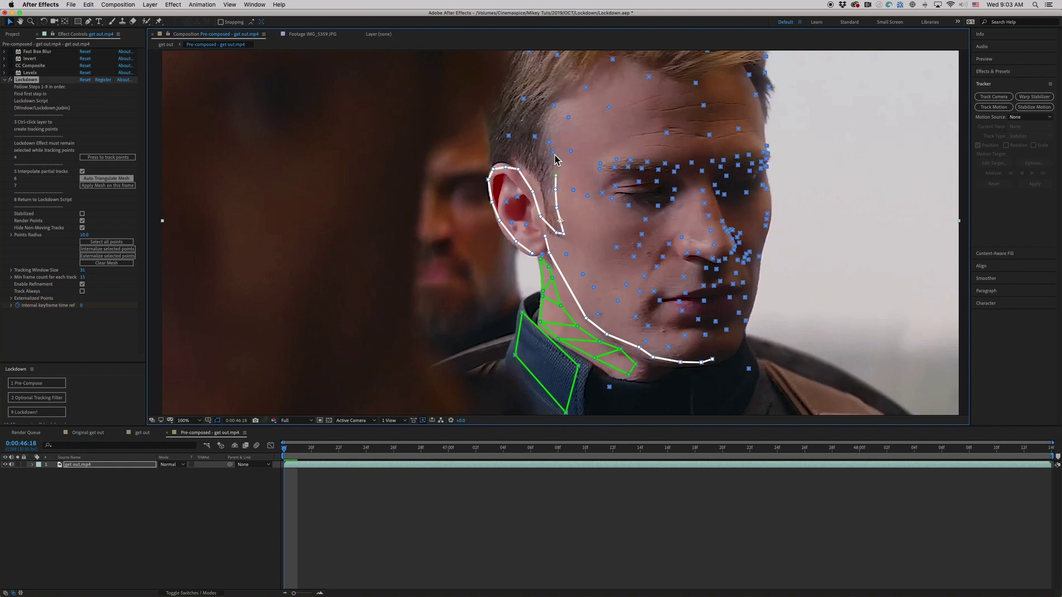
Extend the mesh outline along the hairline across the top of the forehead
left_click(648, 77)
left_click(696, 83)
left_click(749, 75)
left_click(755, 95)
left_click(422, 420)
left_click(436, 430)
Connect the tracking points along the nostril and around the far side of the nose tip
left_click(687, 253)
left_click(698, 252)
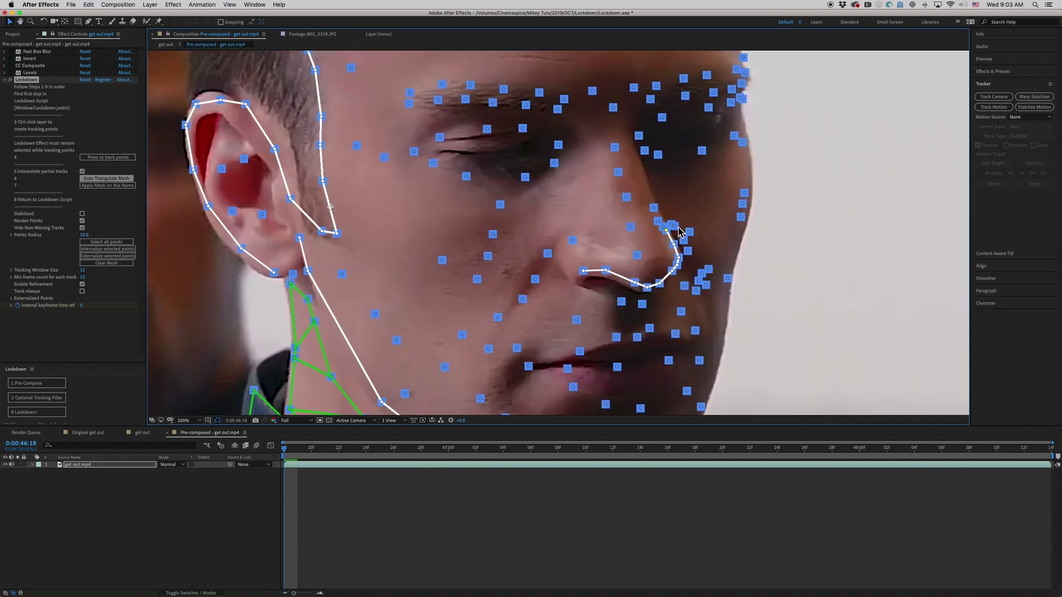
left_click(653, 208)
left_click(657, 221)
left_click(671, 225)
left_click(684, 240)
left_click(688, 251)
left_click(685, 285)
Draw mesh lines down the bridge of the nose and along the smile fold from the nostril toward the mouth corner
left_click(614, 148)
left_click(618, 172)
left_click(626, 198)
left_click(630, 228)
left_click(637, 255)
left_click(572, 241)
left_click(547, 254)
left_click(534, 280)
left_click(522, 300)
left_click(497, 318)
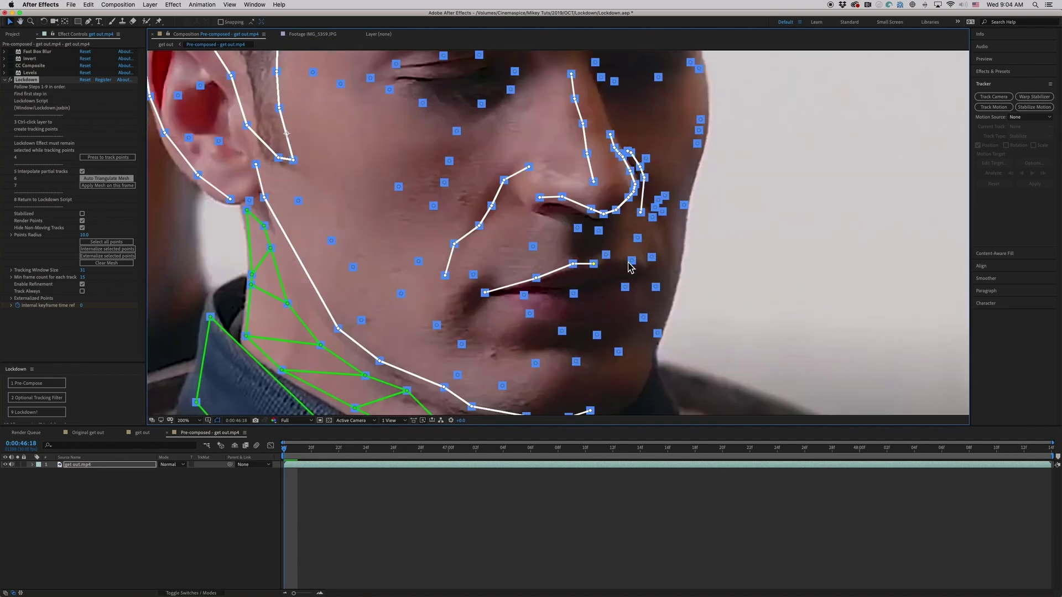
Continue the lip outline around the far mouth corner and back along the lower lip
left_click(655, 287)
left_click(643, 317)
left_click(561, 331)
left_click(530, 313)
Connect the tracking points around the near eye and the far eye into outlines
left_click_drag(509, 216, 575, 321)
left_click(438, 183)
left_click(463, 169)
left_click(511, 161)
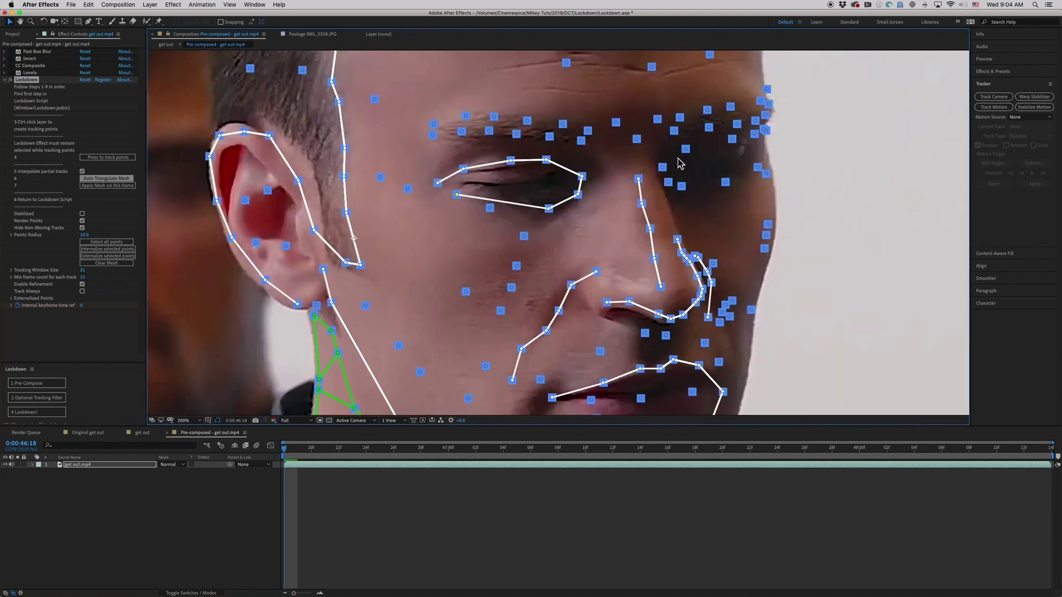
left_click(668, 182)
left_click(725, 182)
left_click(758, 167)
Outline both eyebrows by connecting the tracking points along their upper and lower edges
left_click(581, 141)
left_click(516, 134)
left_click(462, 131)
left_click(433, 123)
left_click(493, 117)
left_click(581, 141)
left_click(587, 130)
left_click(679, 118)
left_click(730, 106)
left_click(766, 88)
left_click(765, 130)
left_click(709, 127)
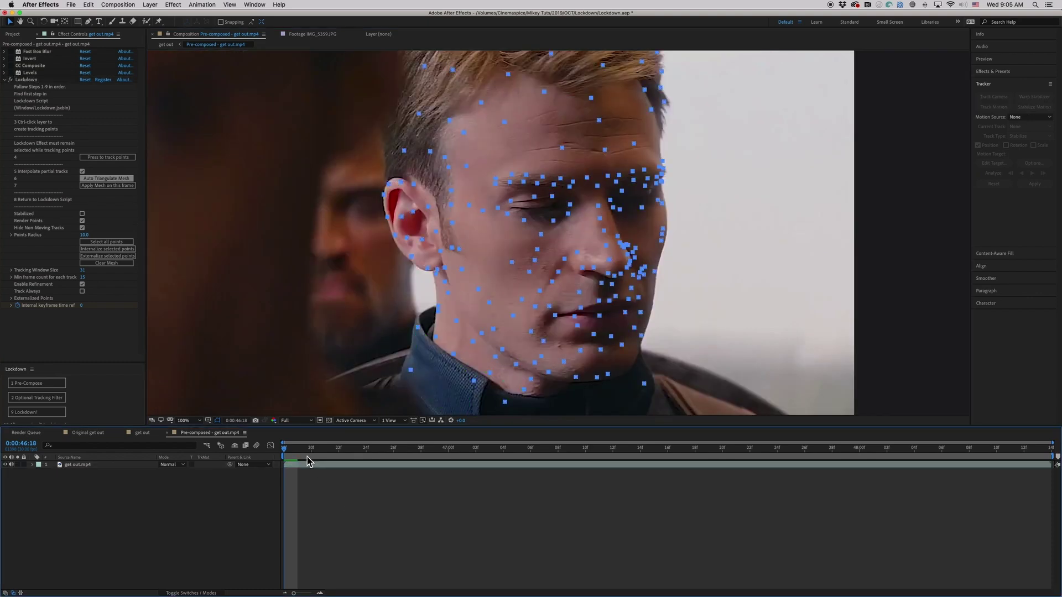
Reselect the get out.mp4 layer and its Lockdown effect, and play the shot with the mesh outlines to 0:00:48:05
left_click(303, 466)
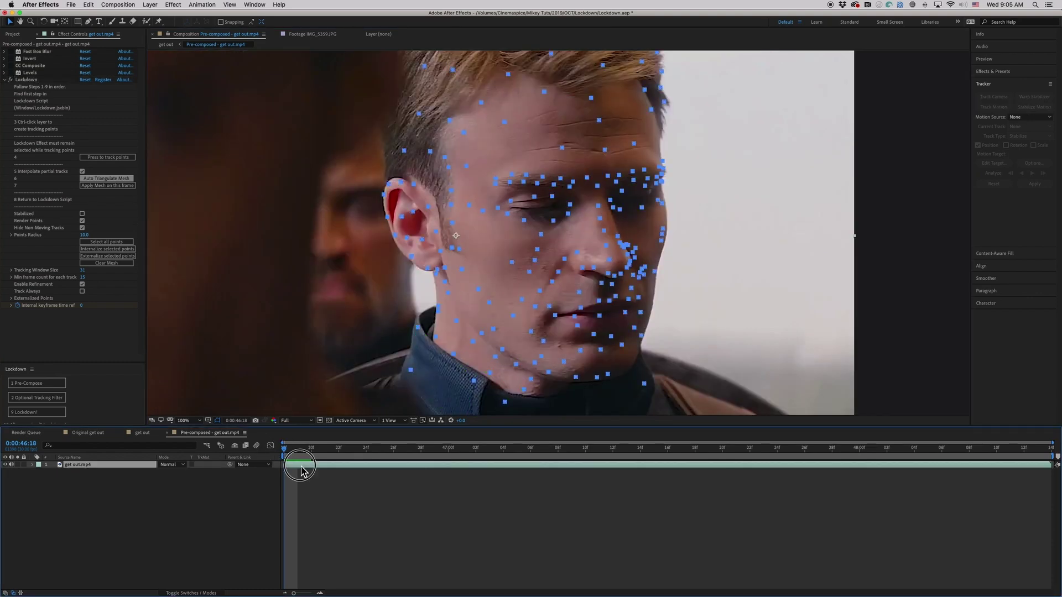
left_click(31, 80)
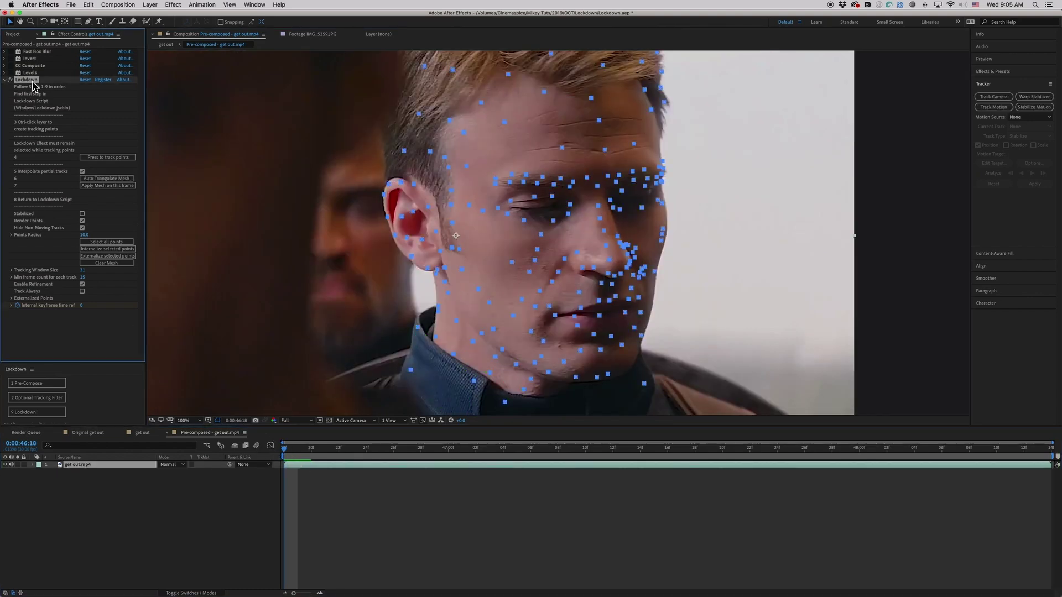
key("space")
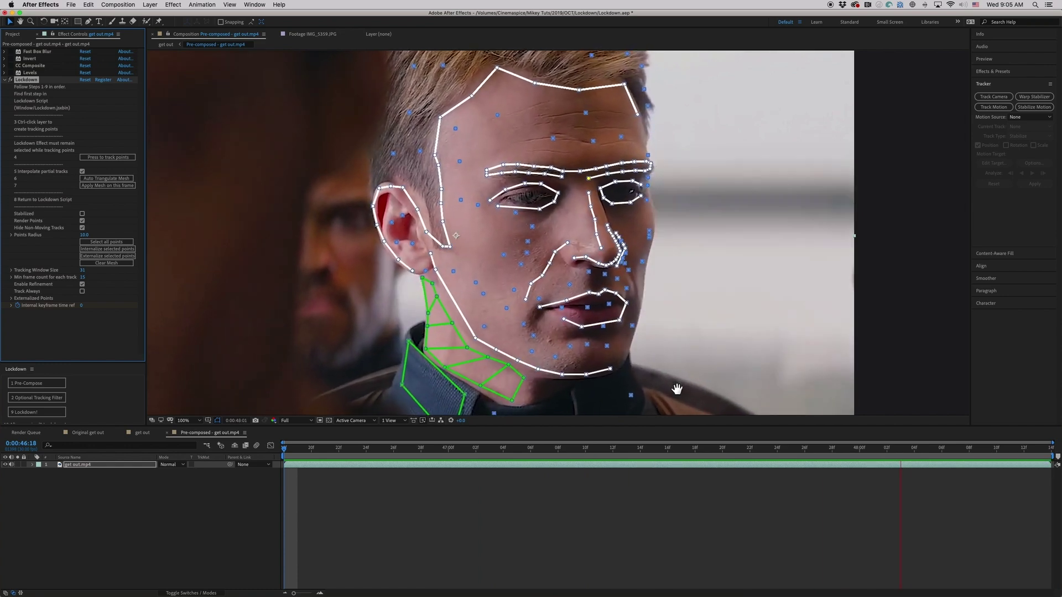
key("space")
At 0:00:48:05, connect the points down the far edge of the face from the forehead to the chin and preview the shot
left_click(652, 234)
left_click(645, 262)
left_click(635, 327)
left_click(652, 232)
left_click(651, 200)
left_click(651, 187)
left_click(635, 327)
left_click(613, 369)
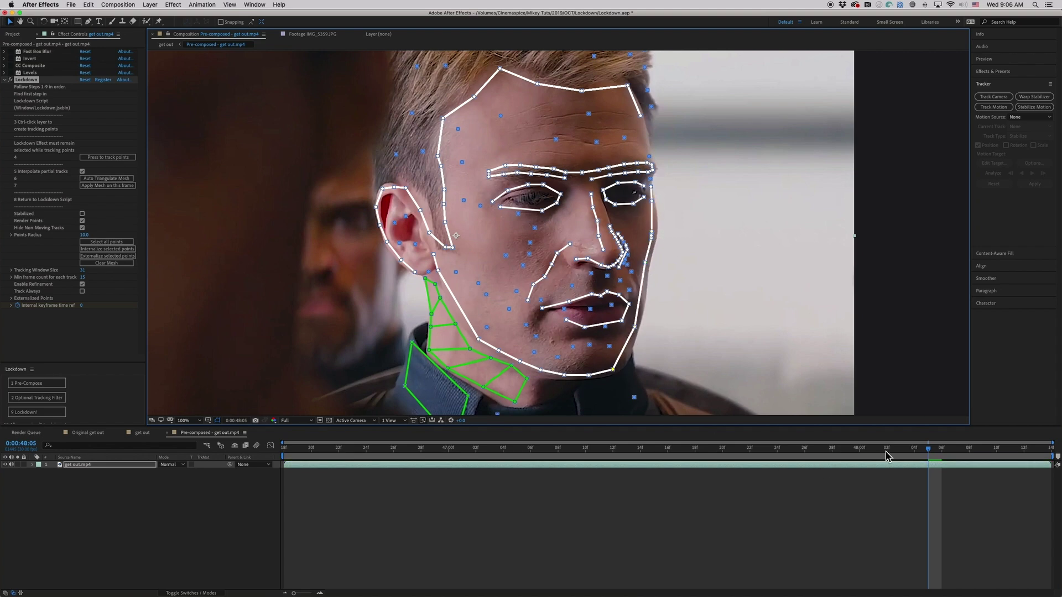
key("space")
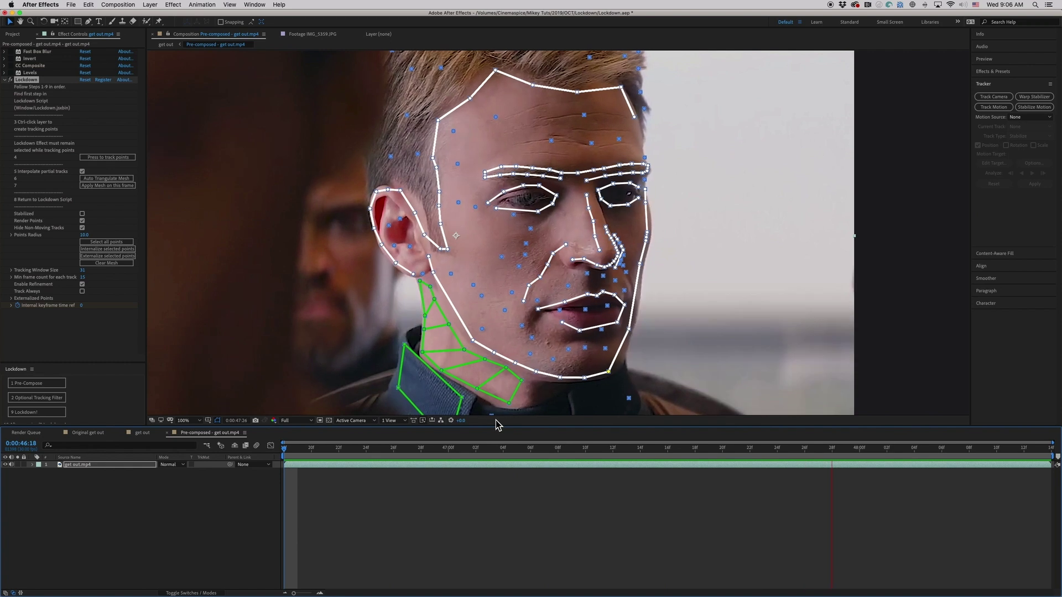
key("space")
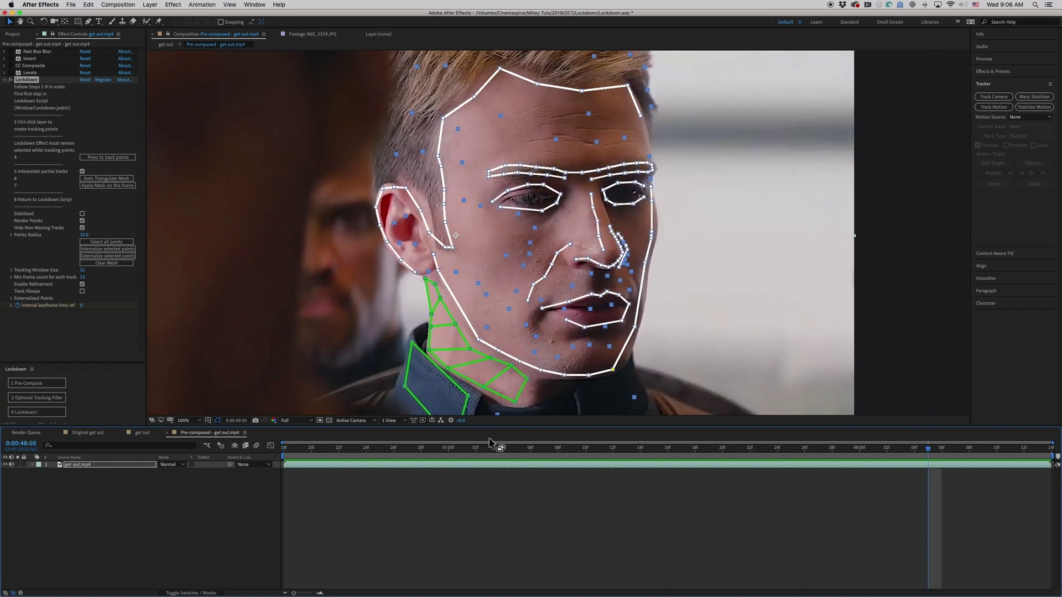
Auto-triangulate the mesh over all tracking points and inspect it around the collar, neck and jaw
left_click(121, 180)
left_click(112, 181)
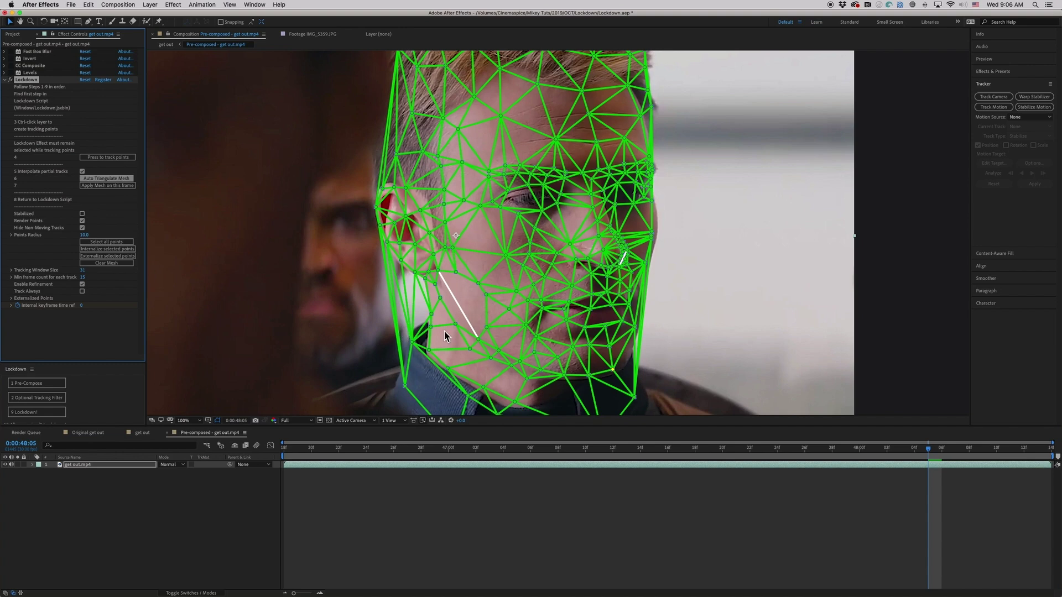
left_click_drag(588, 350, 576, 304)
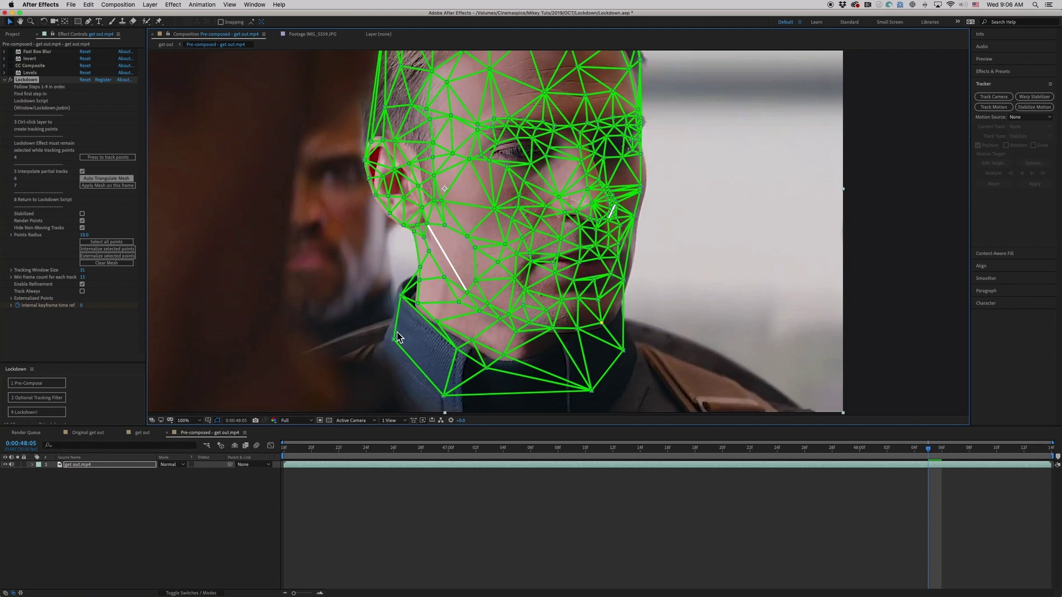
left_click_drag(434, 221, 469, 266)
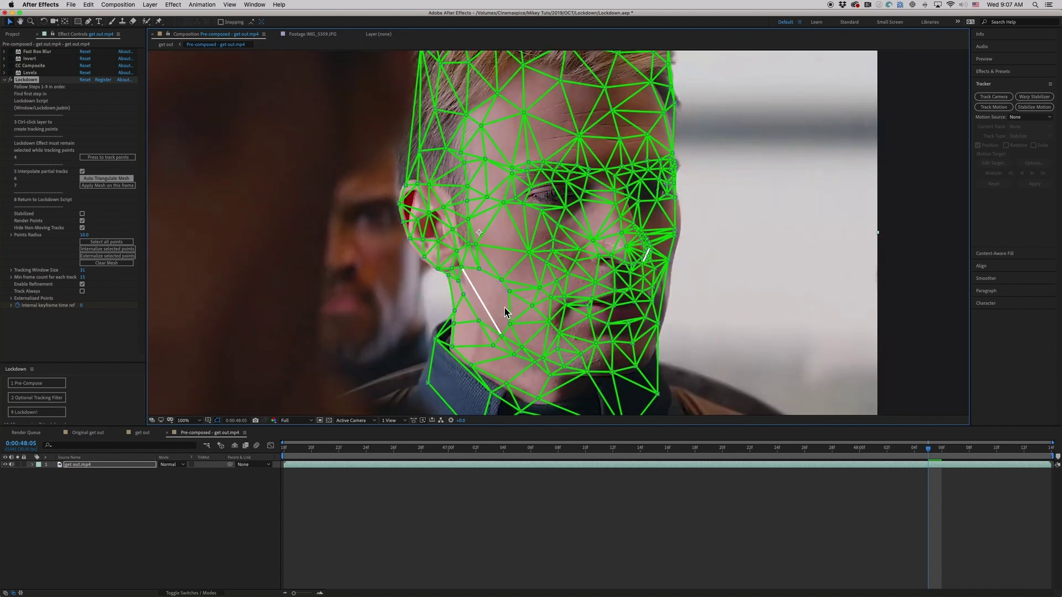
On the first frame, fill the mesh gap below the earlobe by connecting the neighbouring cheek and jawline points
left_click_drag(485, 250, 485, 237)
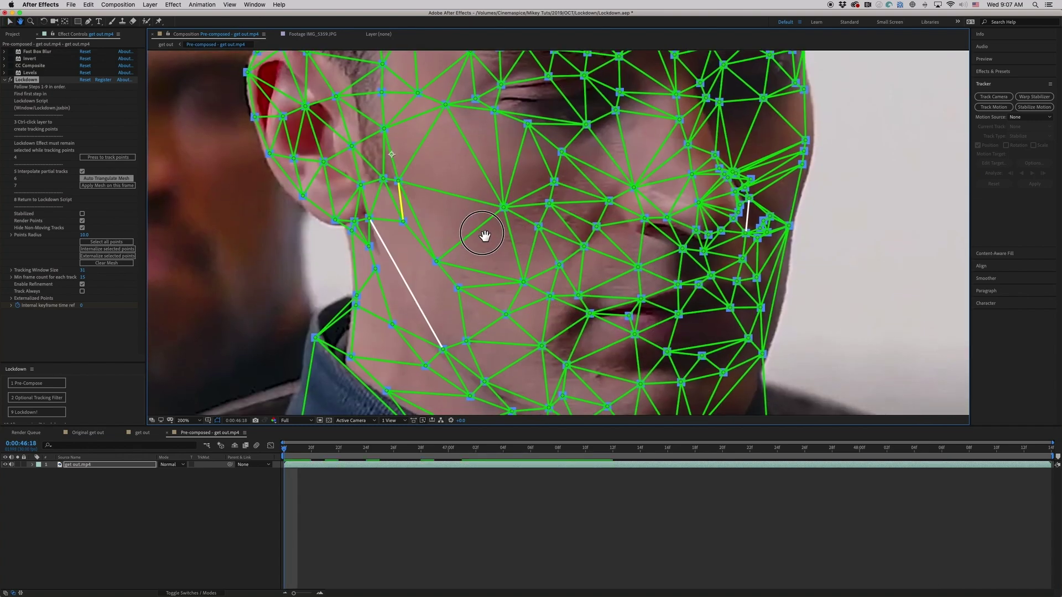
left_click(405, 226)
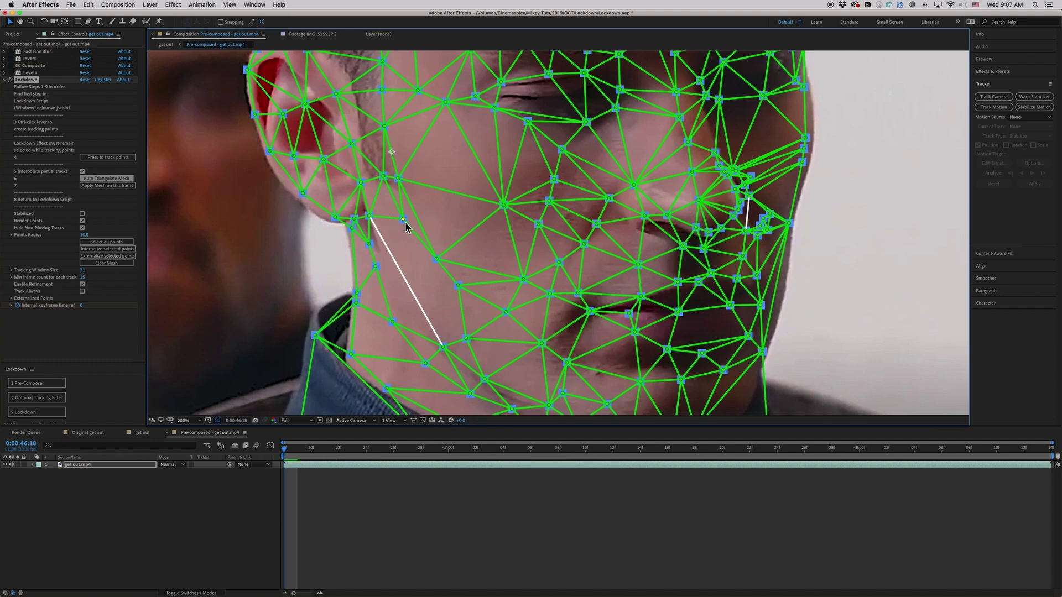
left_click(445, 351)
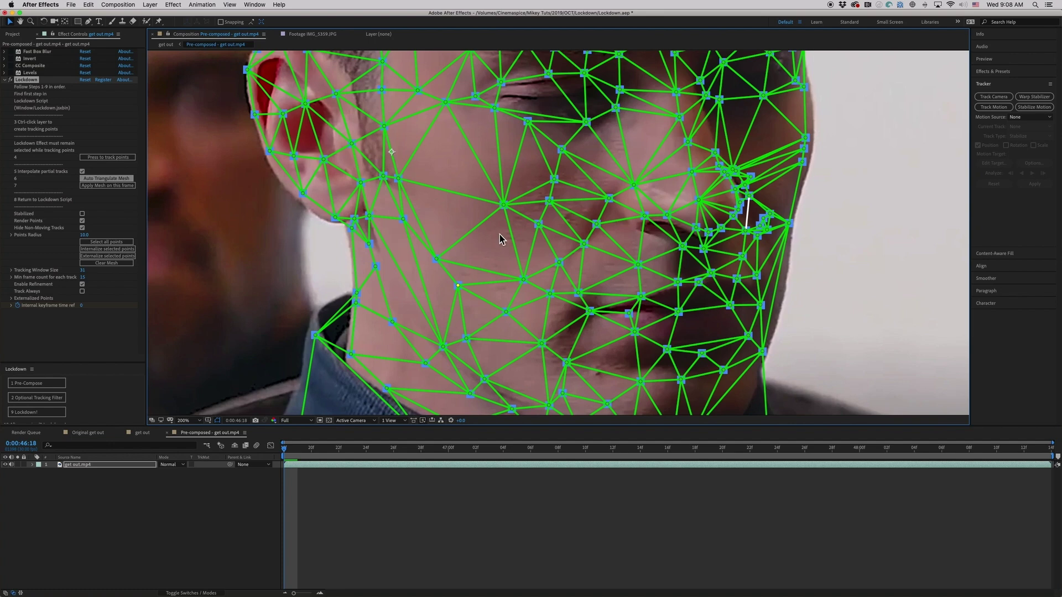
On the first frame, connect the neighbouring mesh points beside the nostril and reselect the Lockdown effect to check the whole face mesh
left_click_drag(621, 208, 519, 210)
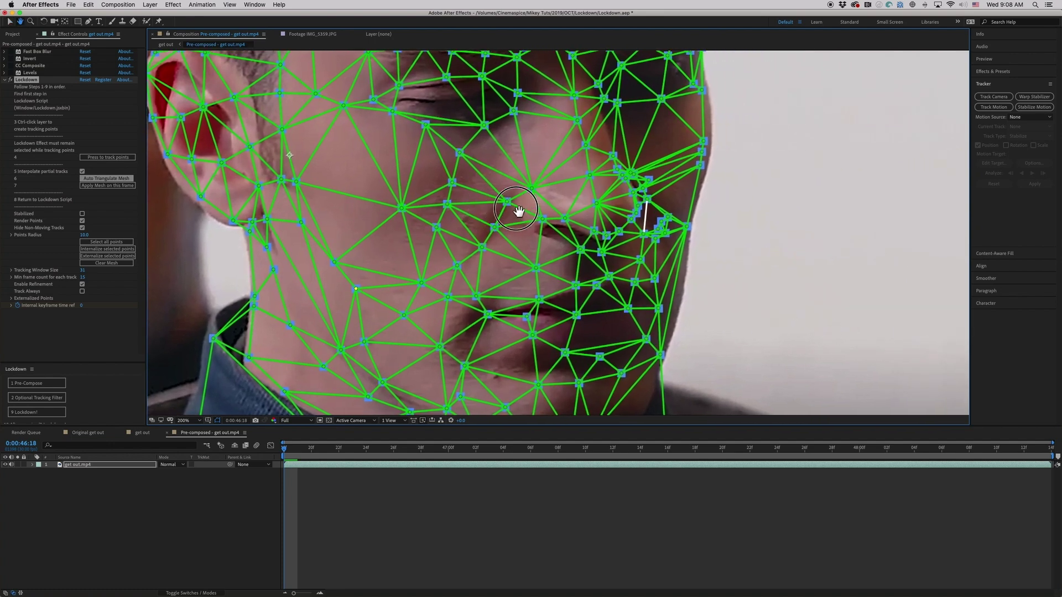
left_click(659, 230)
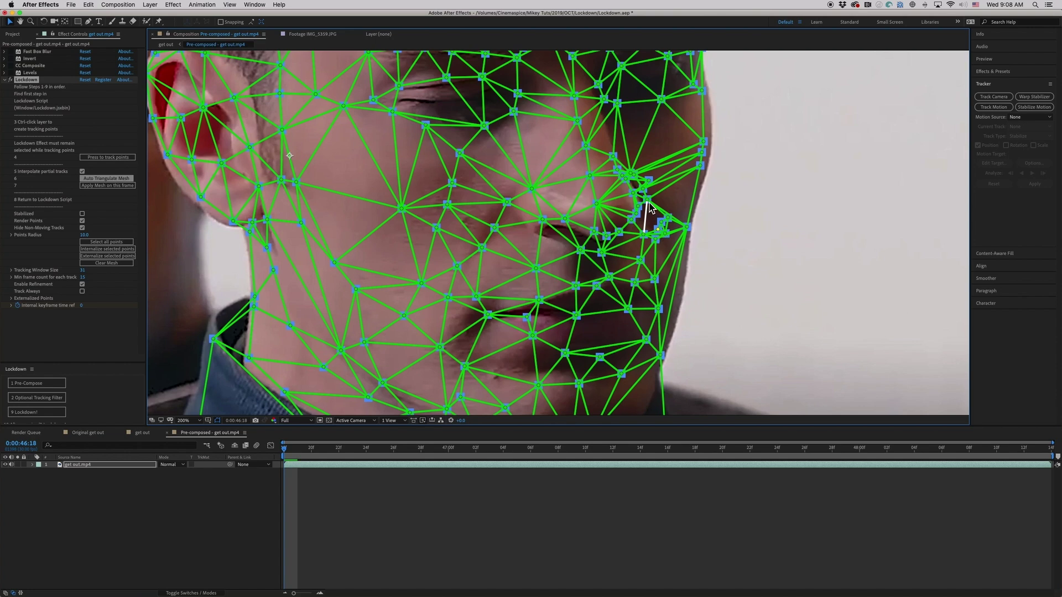
left_click_drag(648, 201, 647, 200)
left_click(619, 498)
scroll(556, 269, "down", 2)
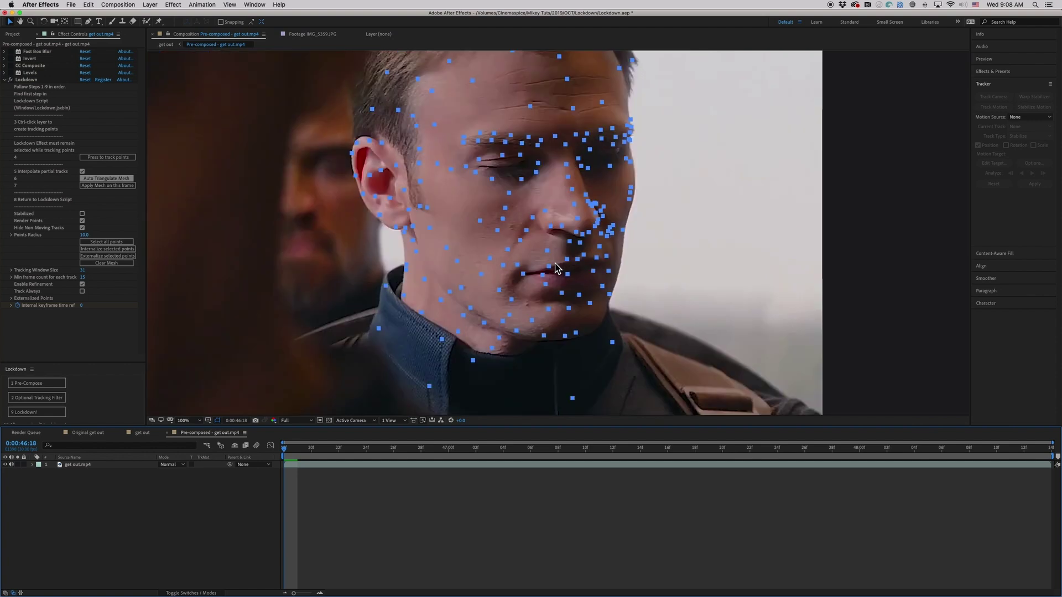
left_click(26, 80)
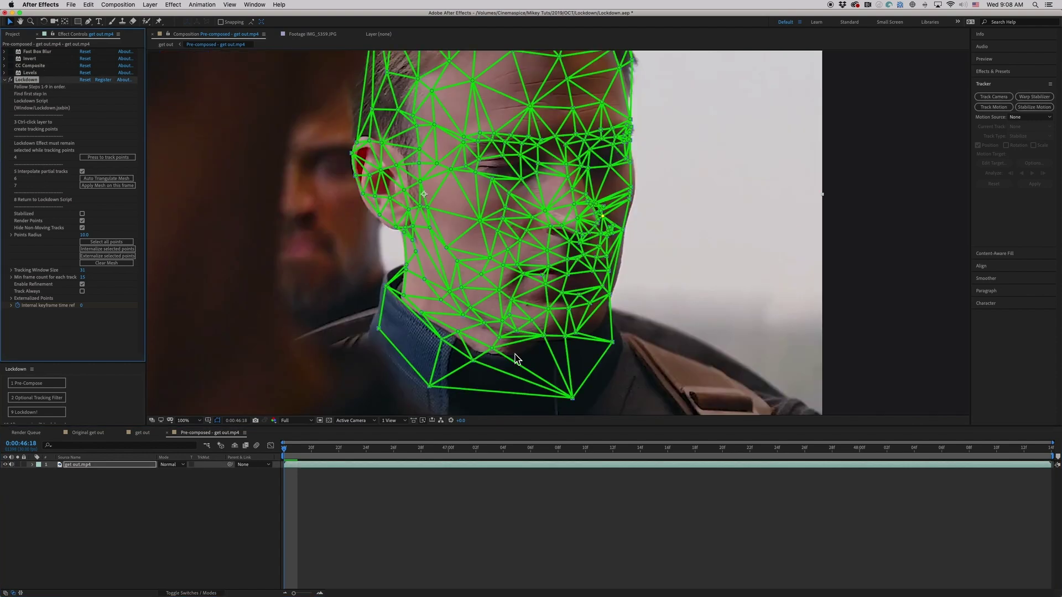
Go to 0:00:48:13 and apply the Lockdown mesh on that frame
left_click(1045, 449)
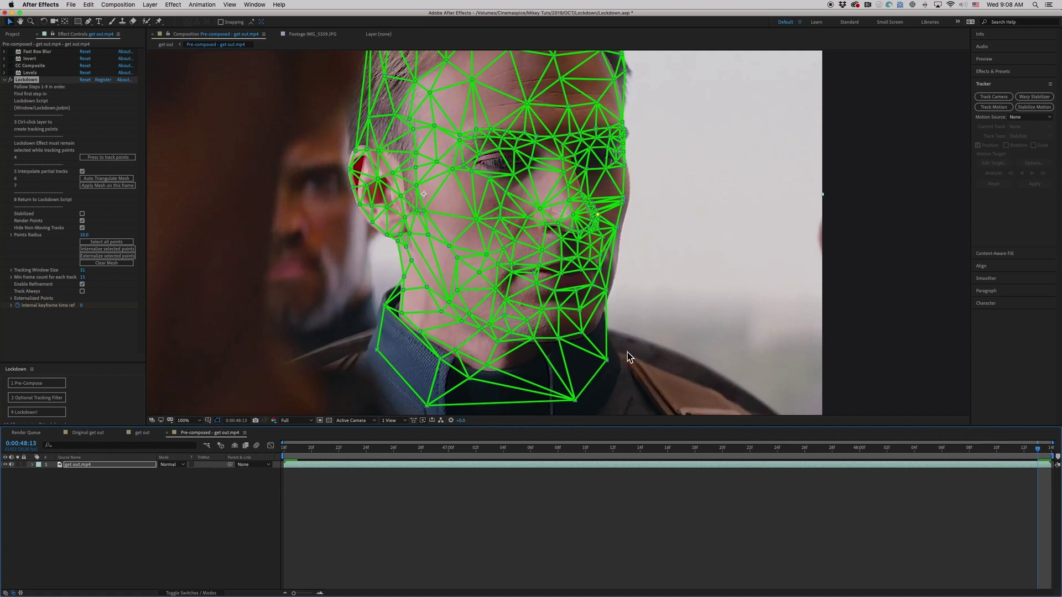
left_click(102, 188)
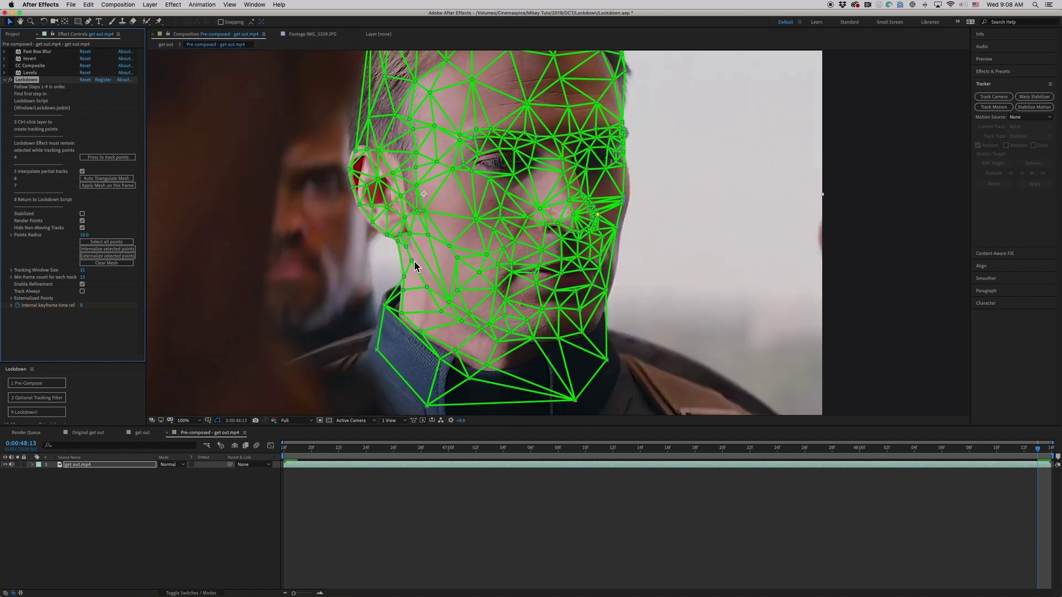
left_click(426, 287)
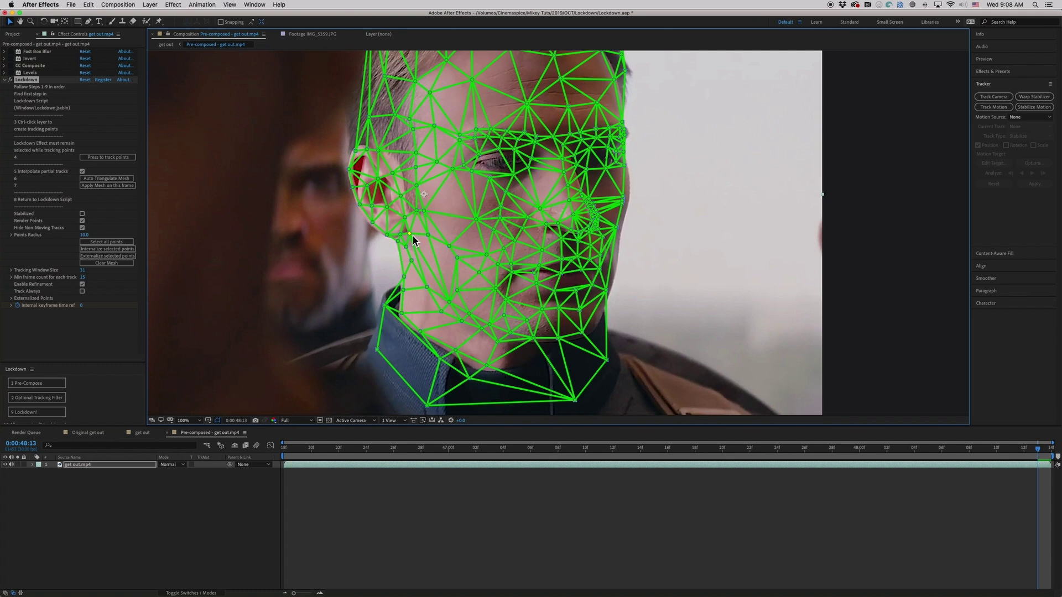
left_click(120, 242)
left_click(108, 186)
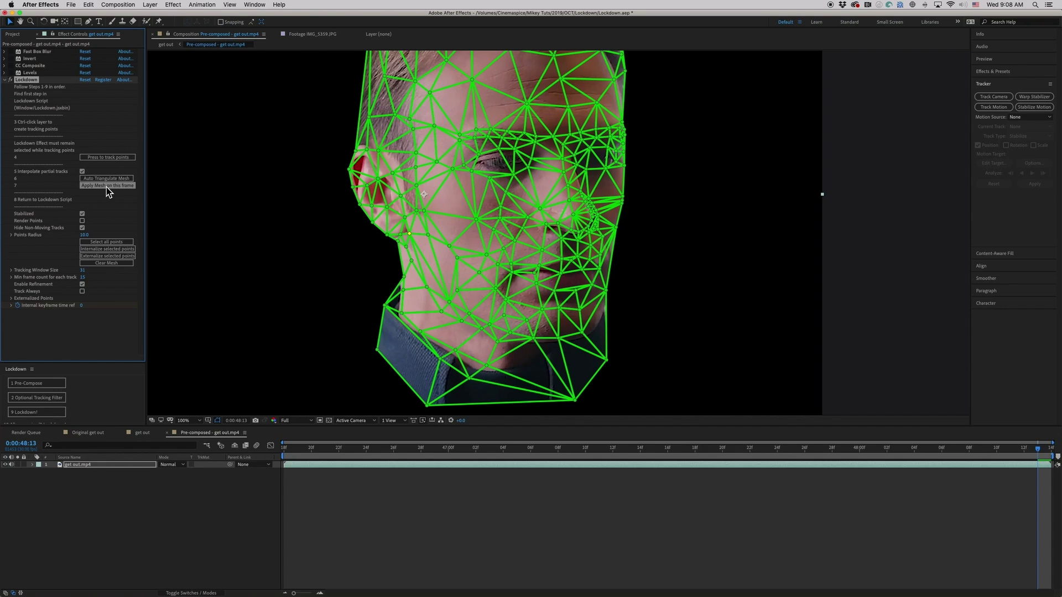
Fill the mesh gap along the nose tip and nostril at 0:00:48:13, reapply the mesh on that frame and inspect the stabilized cutout
scroll(588, 221, "up", 2)
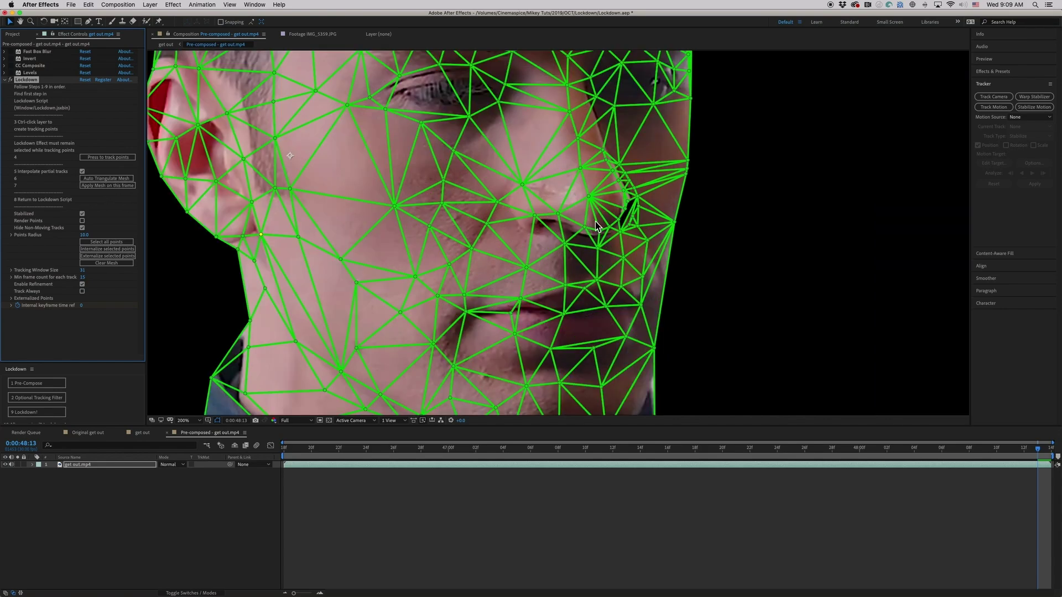
scroll(610, 229, "up", 2)
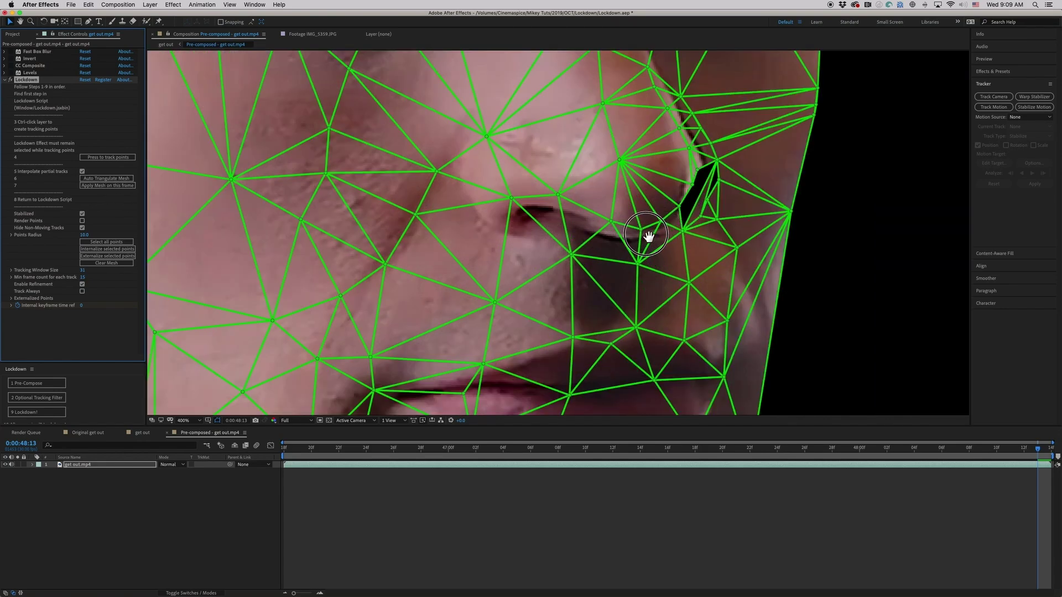
scroll(636, 237, "up", 2)
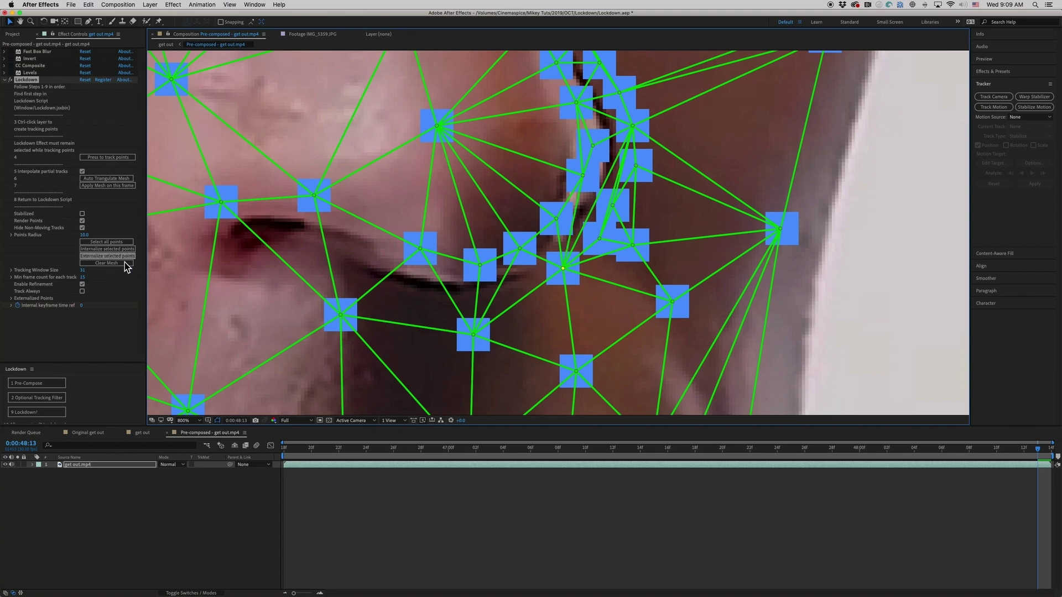
left_click(122, 185)
scroll(602, 199, "down", 4)
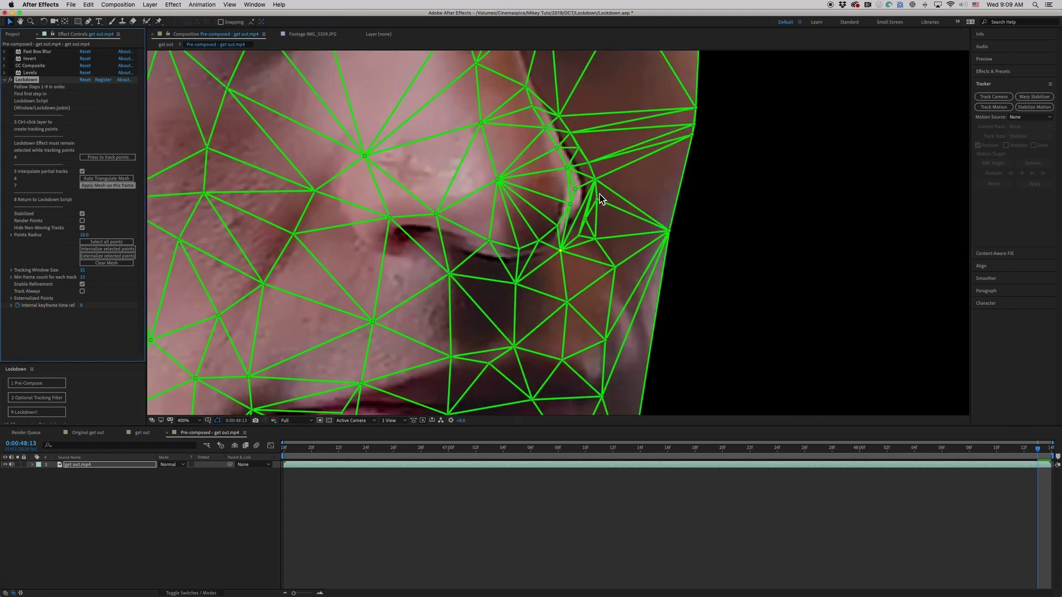
scroll(602, 199, "down", 1)
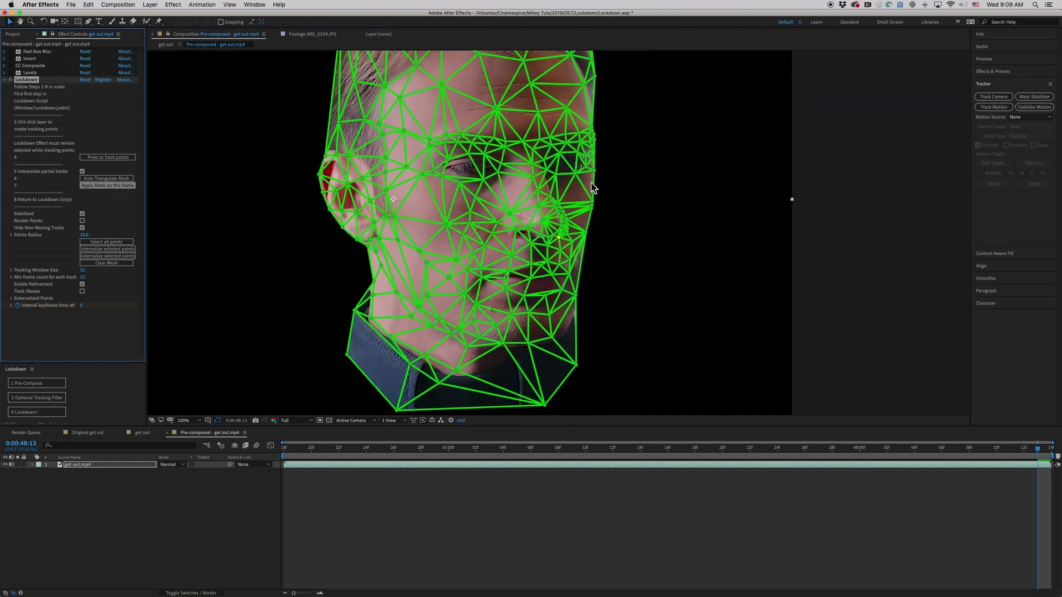
left_click_drag(486, 178, 518, 200)
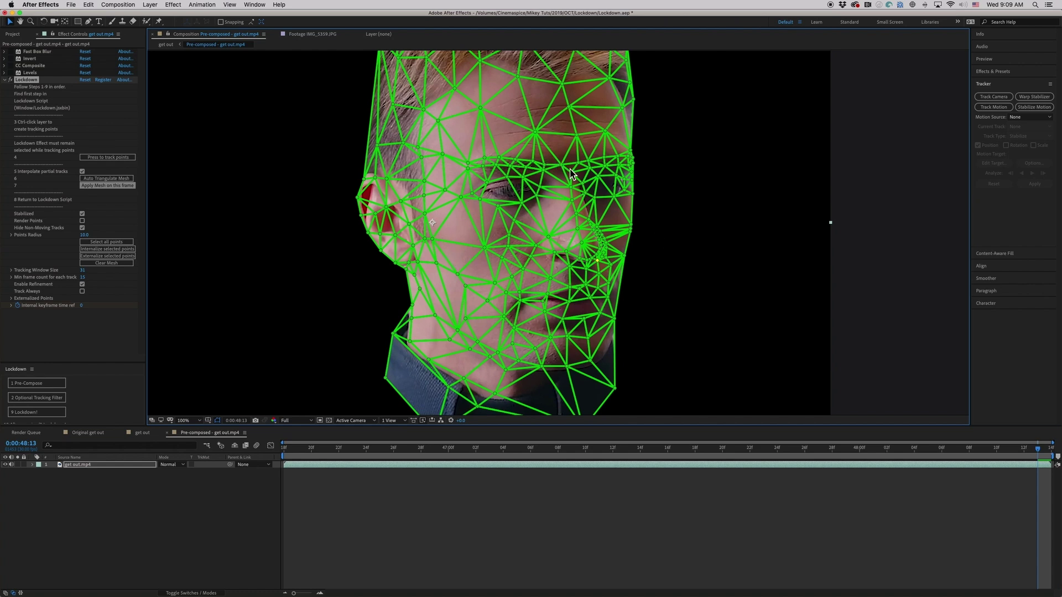
key("comma")
left_click(793, 493)
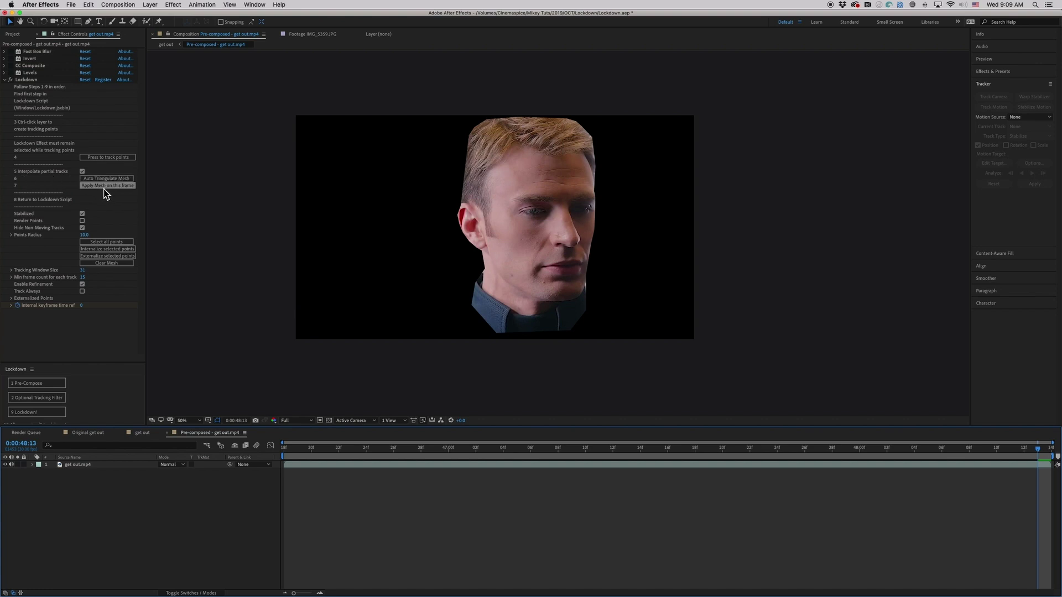
Run the final Lockdown! script step on the get out.mp4 layer
left_click(38, 416)
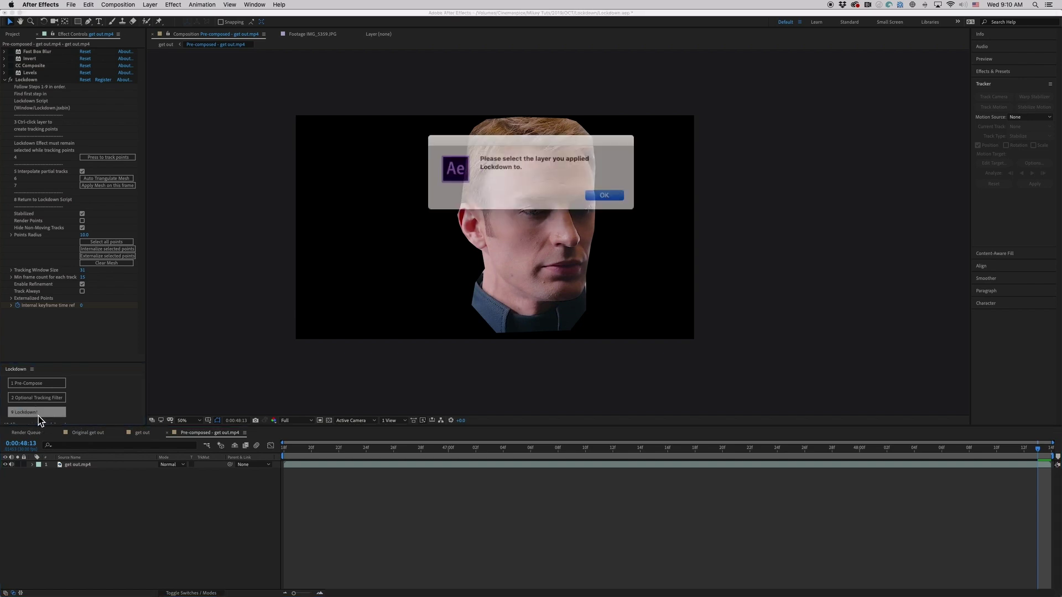
left_click(594, 193)
left_click(1002, 465)
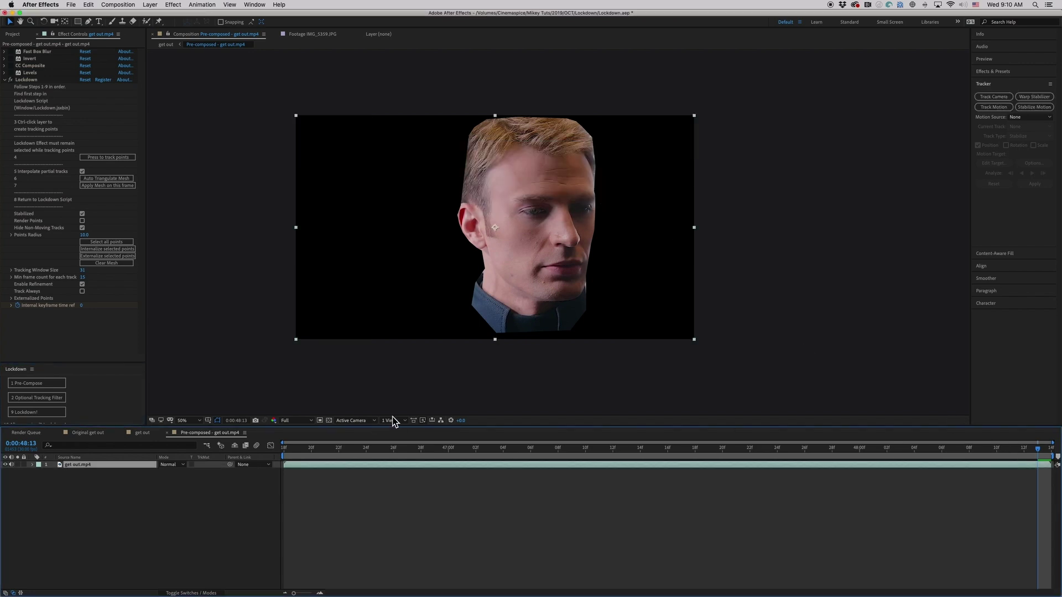
left_click(39, 414)
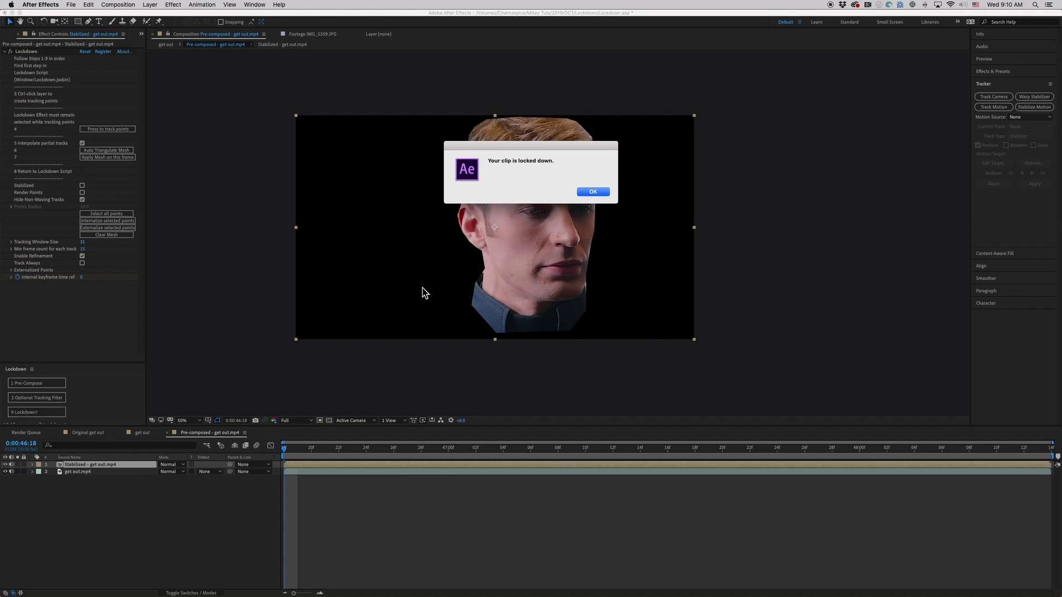
left_click(590, 191)
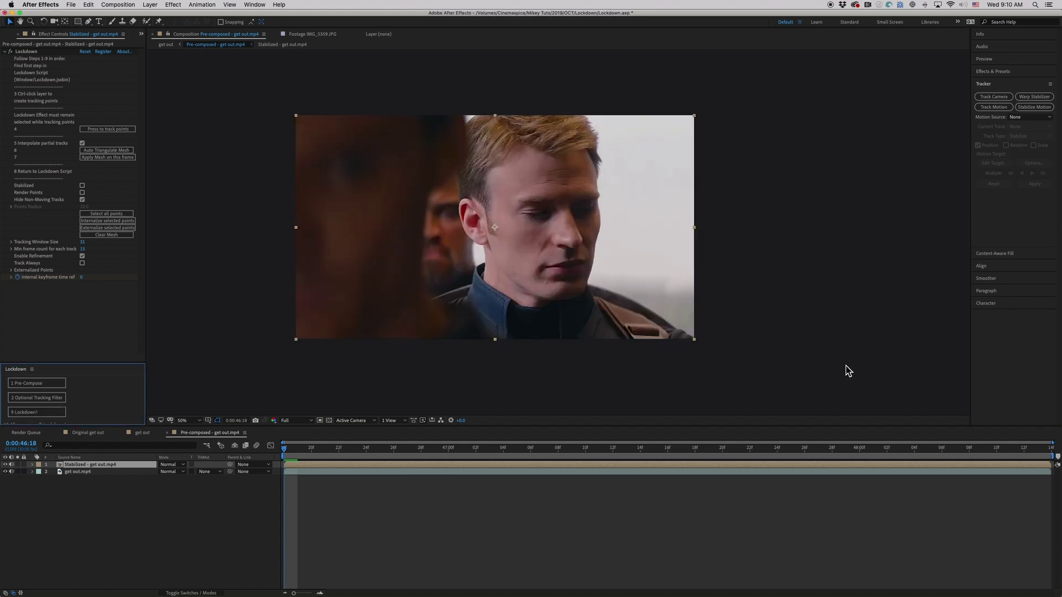
Scrub to 0:00:48:13 and preview the locked-down shot from the first frame
left_click(1039, 461)
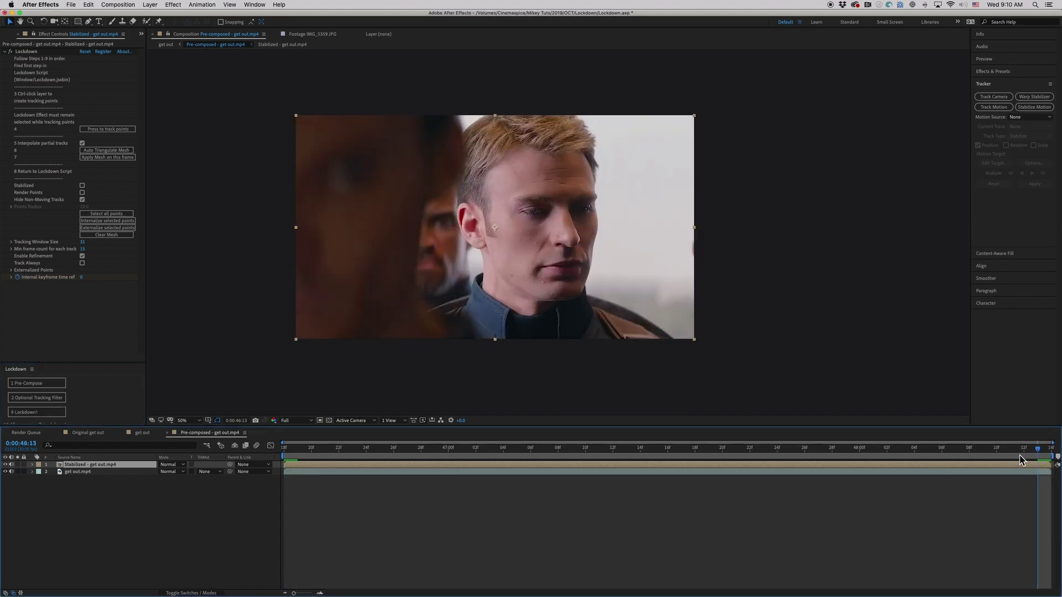
left_click(615, 448)
left_click_drag(616, 452, 284, 448)
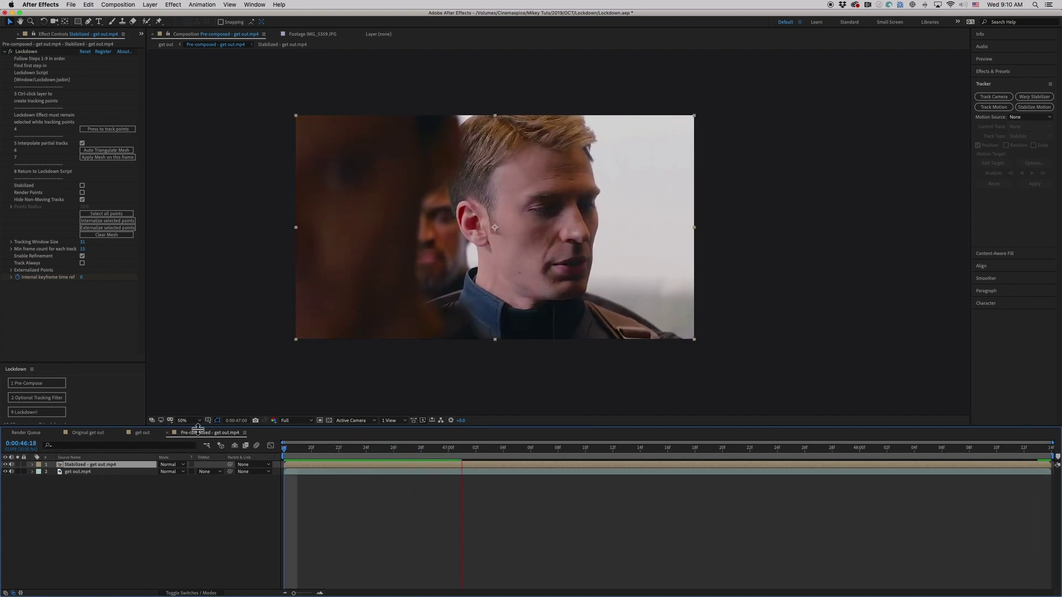
Open the Stabilized - get out.mp4 composition and play it from the first frame to check how steady the face is
left_click(1023, 448)
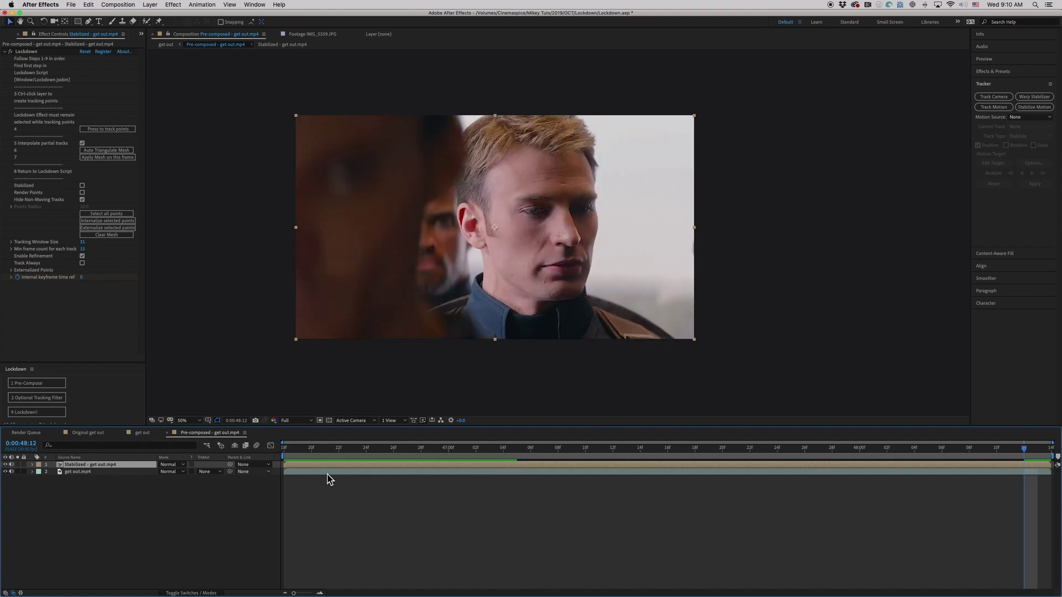
double_click(1030, 466)
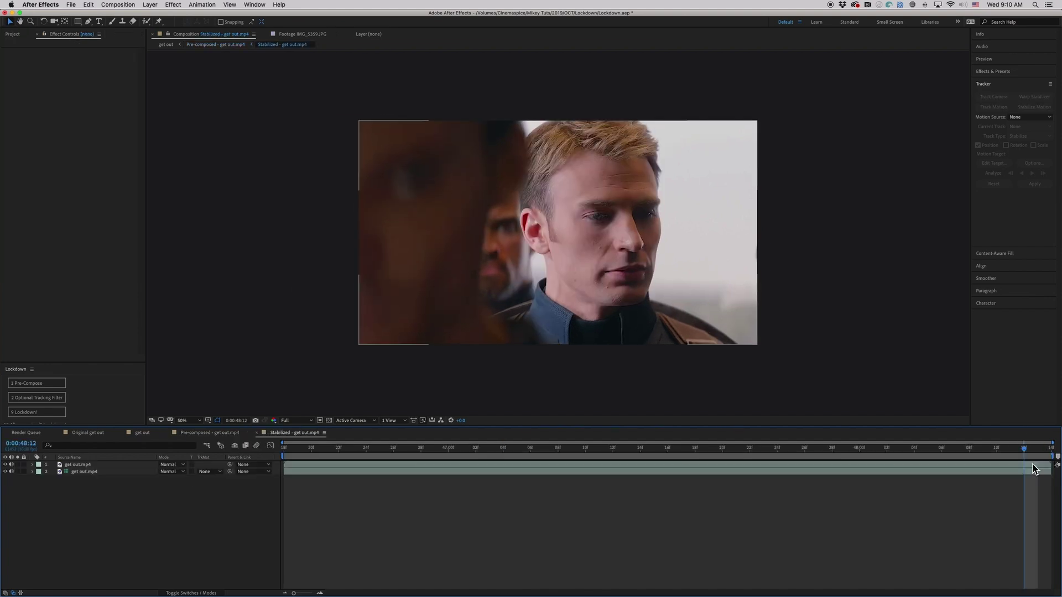
left_click_drag(1023, 449, 112, 378)
key("space")
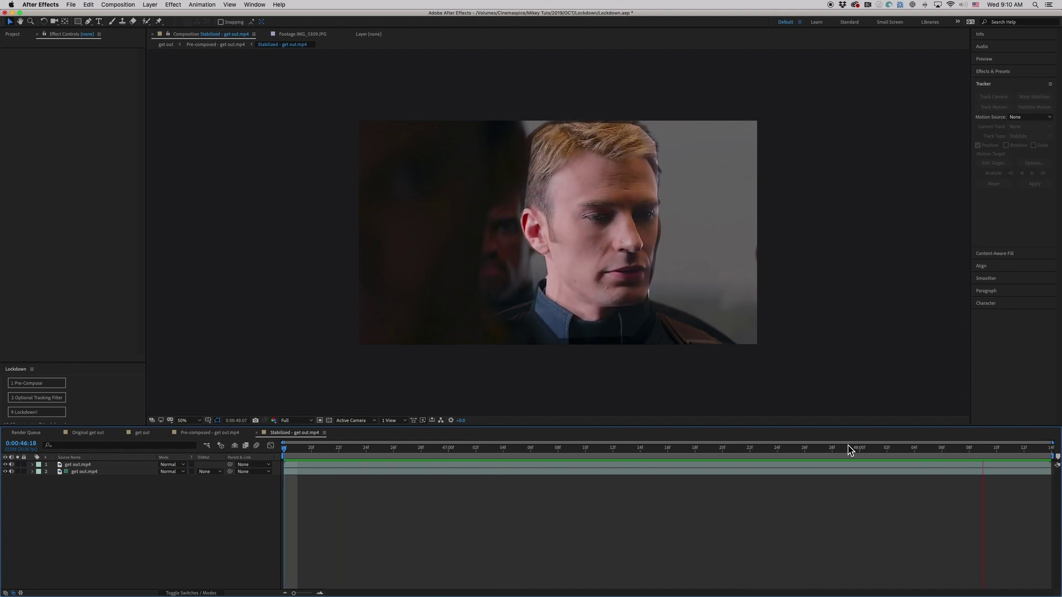
left_click(434, 446)
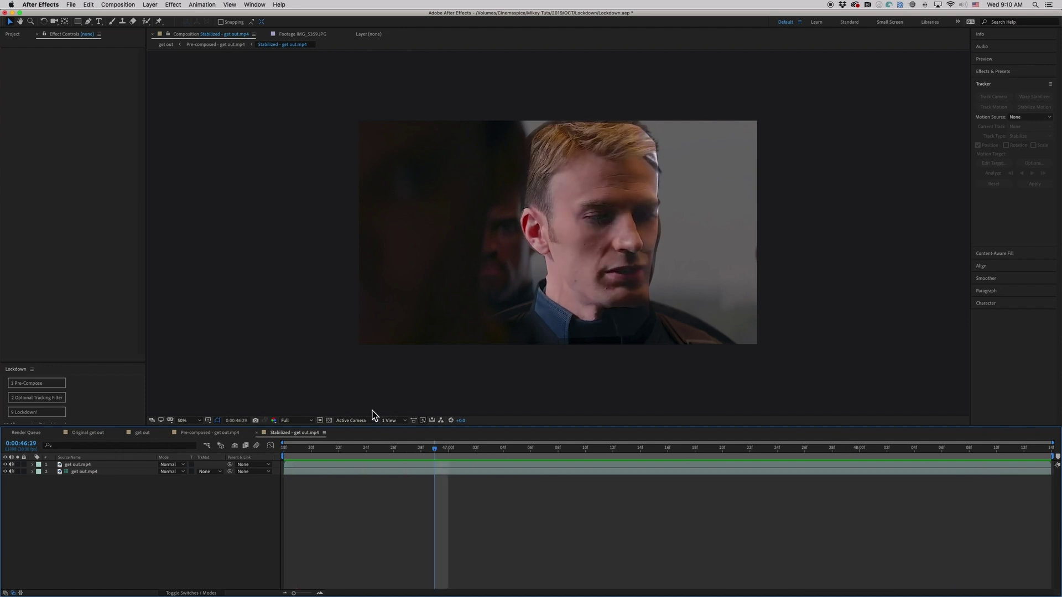
At 0:00:48:13, add the aged-face still IMG_5360.JPG as the top layer of the stabilized composition
left_click(1042, 449)
left_click(14, 35)
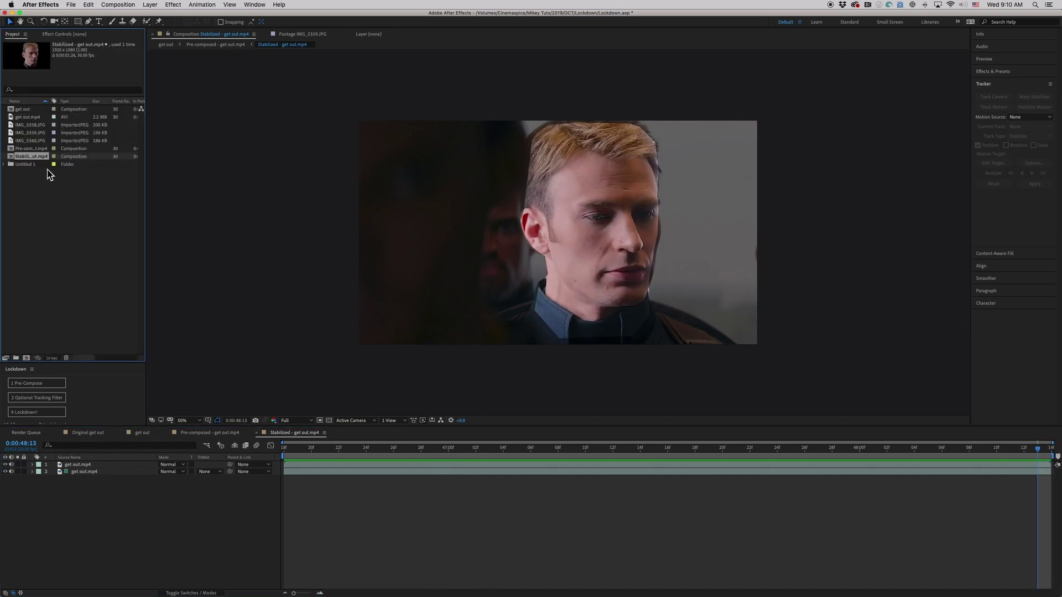
left_click(32, 127)
left_click(32, 133)
left_click_drag(32, 141, 558, 230)
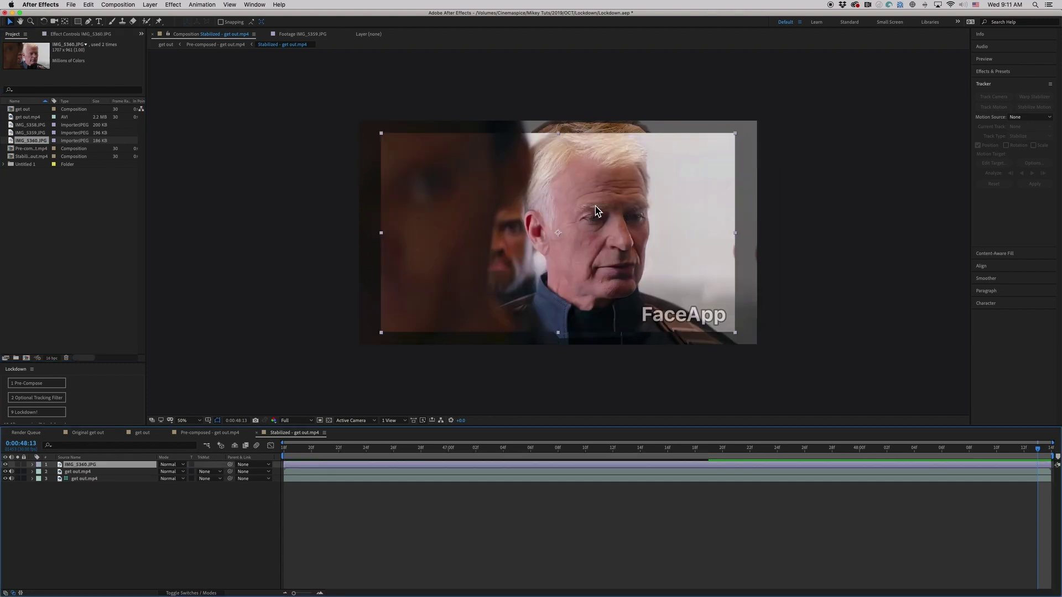
Scale IMG_5360.JPG up to match the stabilized face beneath it, using 50% opacity for alignment and restoring it to 100%
key("t")
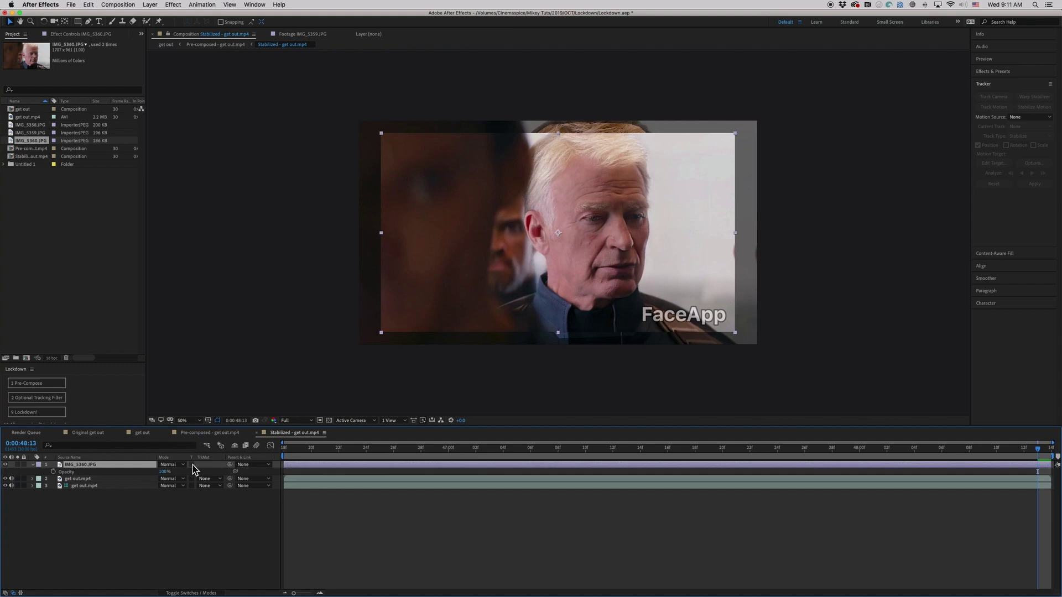
left_click(169, 472)
type("50")
key("Return")
left_click(310, 471)
key("s")
mouse_move(173, 472)
left_mouse_down()
mouse_move(213, 471)
mouse_move(102, 470)
mouse_move(202, 470)
mouse_move(142, 464)
mouse_move(191, 463)
left_mouse_up()
key("t")
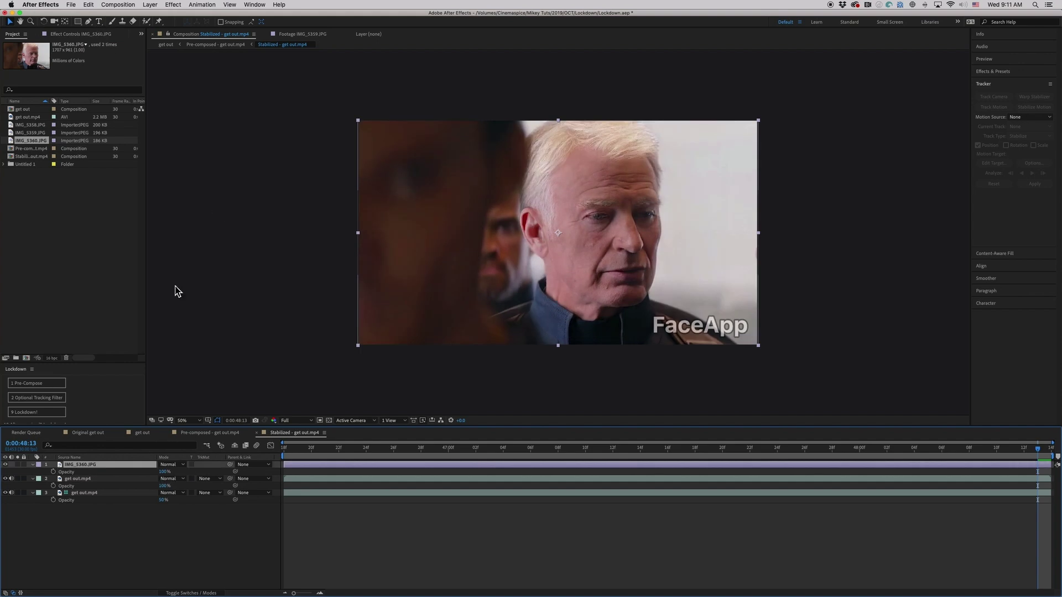
Play the get out composition to review the aged face on the moving shot, and return to the nested stabilized composition
left_click(139, 434)
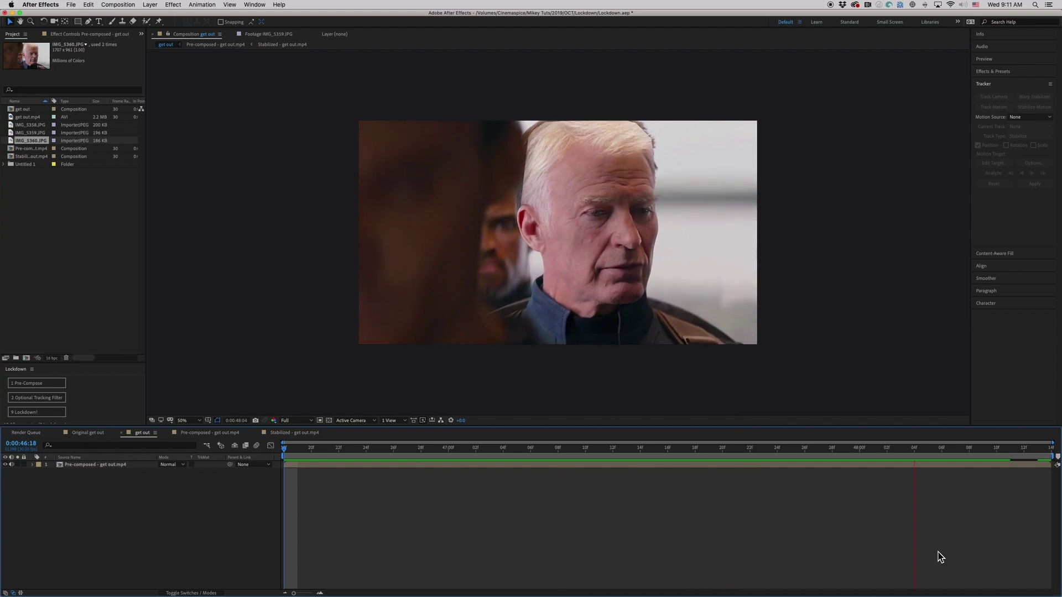
left_click(1024, 450)
double_click(1016, 467)
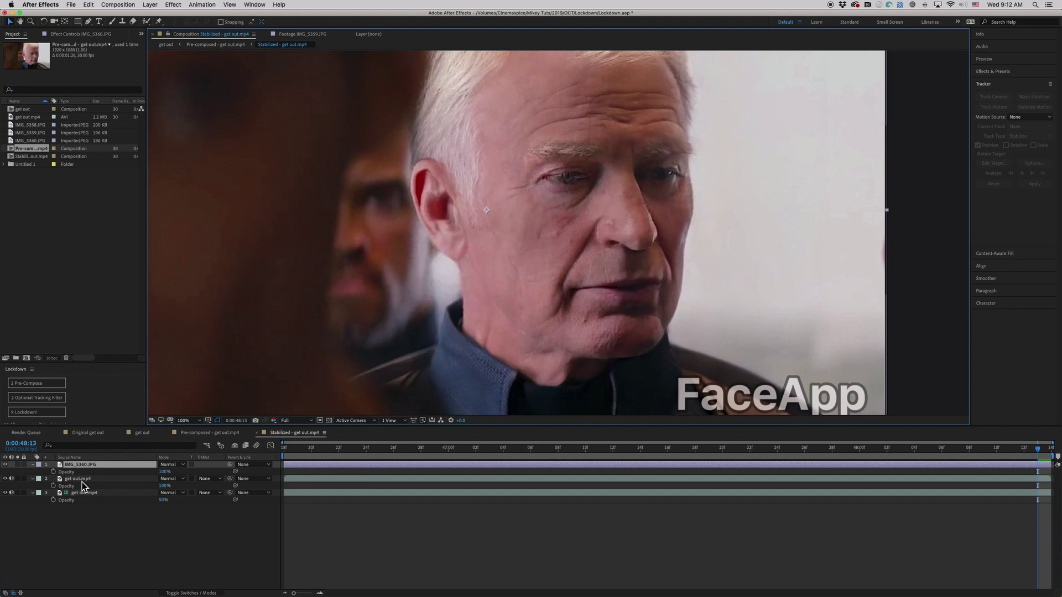
Draw a closed Pen mask on IMG_5360.JPG around the ear, neck, jaw, far side of the face and hairline
left_click(89, 21)
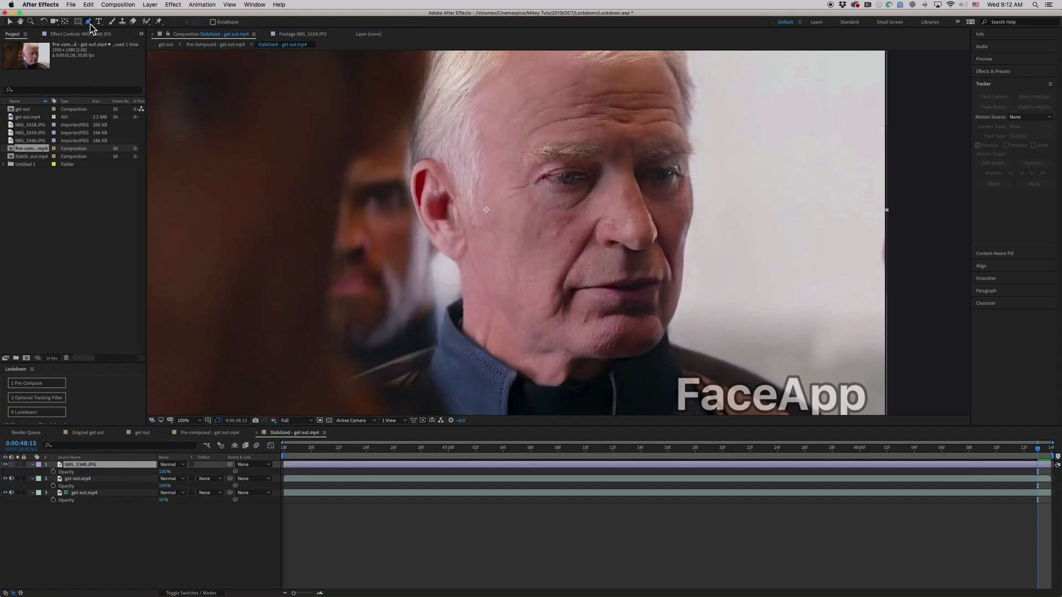
left_click(424, 167)
left_click(424, 192)
left_click(434, 213)
left_click(468, 280)
left_click(464, 336)
left_click(502, 358)
left_click(544, 380)
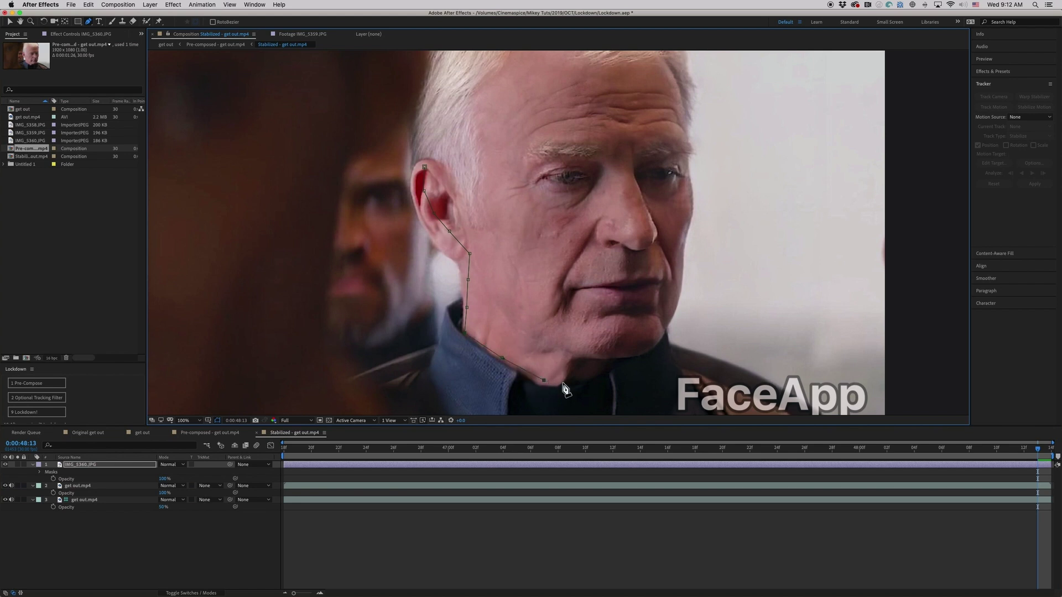
left_click(611, 365)
left_click(628, 355)
left_click(649, 333)
left_click(660, 329)
left_click(675, 287)
left_click(677, 264)
left_click(653, 245)
left_click(652, 233)
left_click(654, 222)
left_click(682, 235)
left_click(687, 218)
left_click(685, 195)
left_click(687, 178)
left_click(684, 157)
left_click(481, 227)
left_click(481, 248)
left_click(467, 247)
left_click(441, 244)
Set the feather of the IMG_5360.JPG face mask to 38 pixels
key("f")
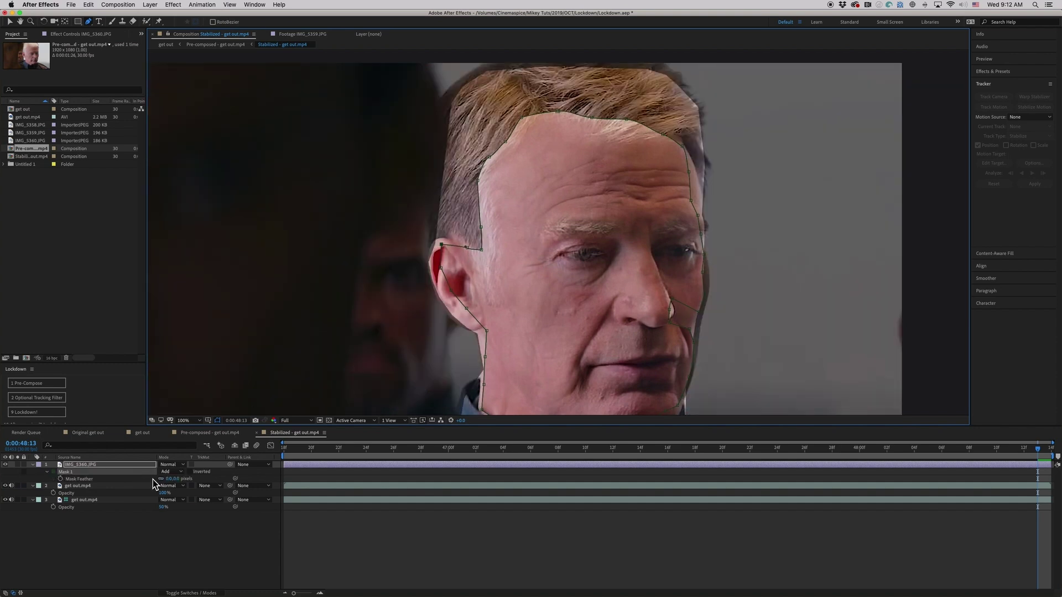
left_click_drag(170, 479, 186, 479)
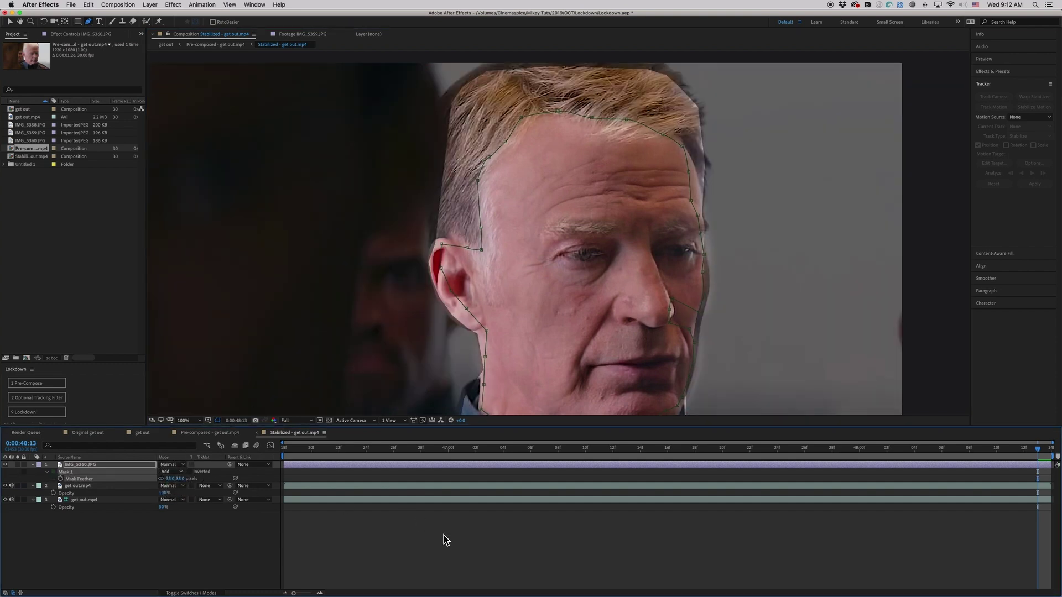
Draw two closed Pen masks on IMG_5360.JPG, one around each eye
left_click(447, 542)
left_click(287, 466)
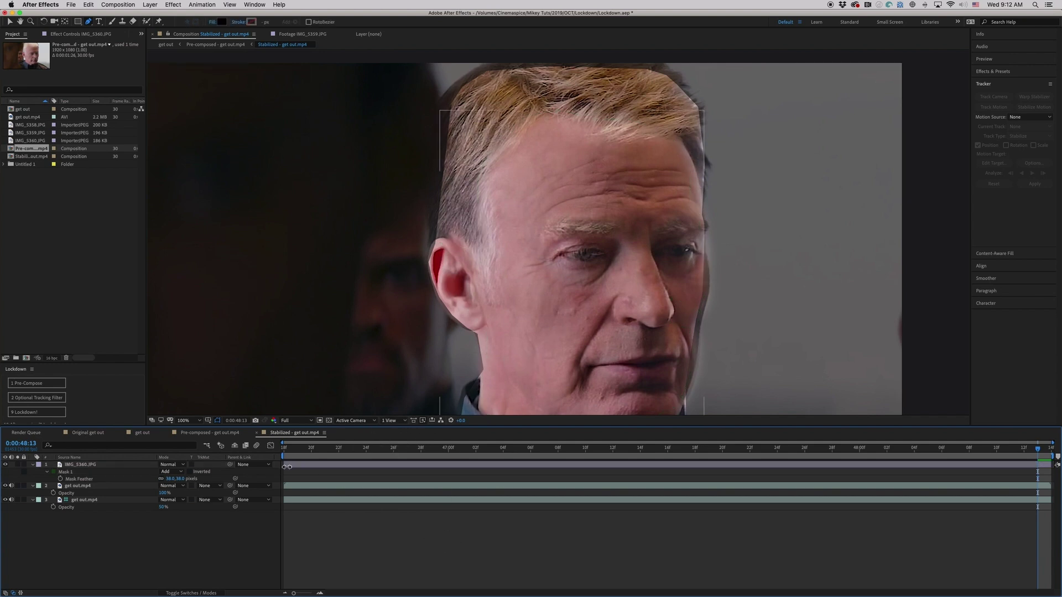
left_click(294, 465)
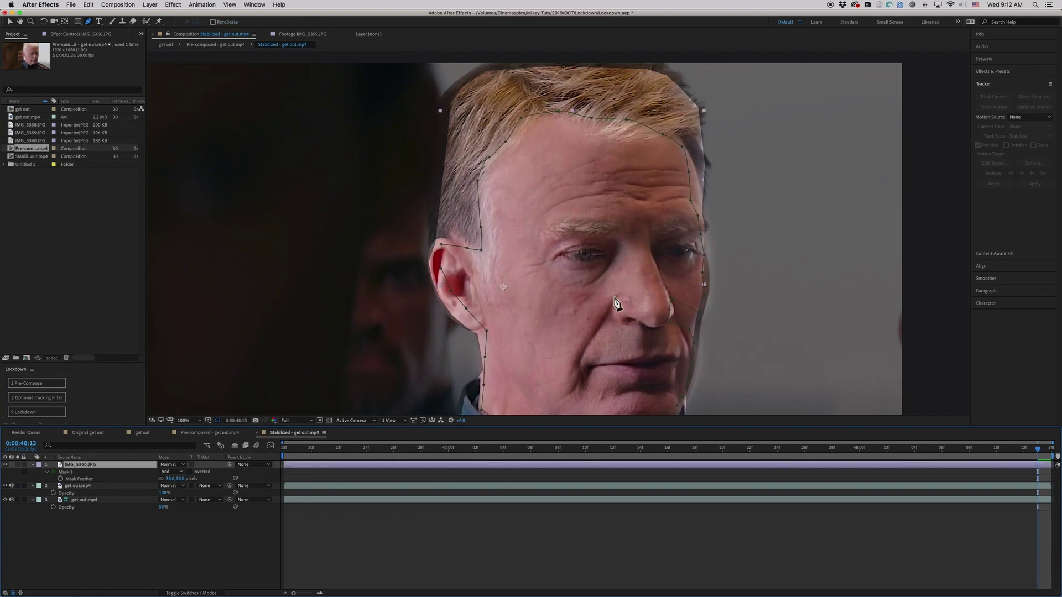
left_click(553, 261)
left_click(581, 268)
left_click(608, 261)
left_click(615, 249)
left_click(596, 240)
left_click(569, 241)
left_click(553, 261)
left_click(658, 257)
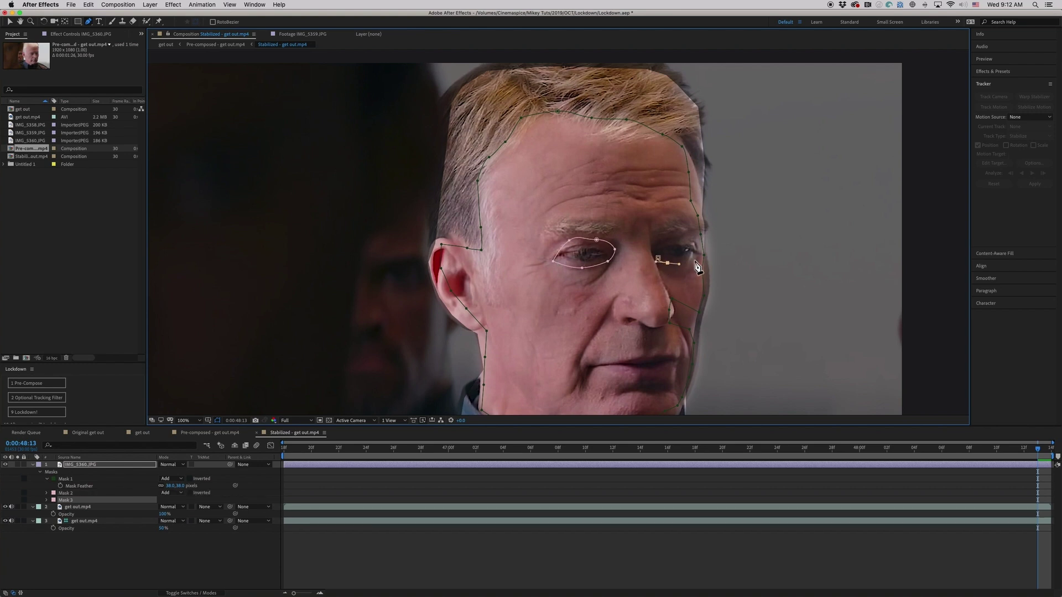
left_click(659, 259)
Set both eye masks on IMG_5360.JPG to Subtract and feather each by 20 pixels
left_click(172, 493)
left_click(178, 512)
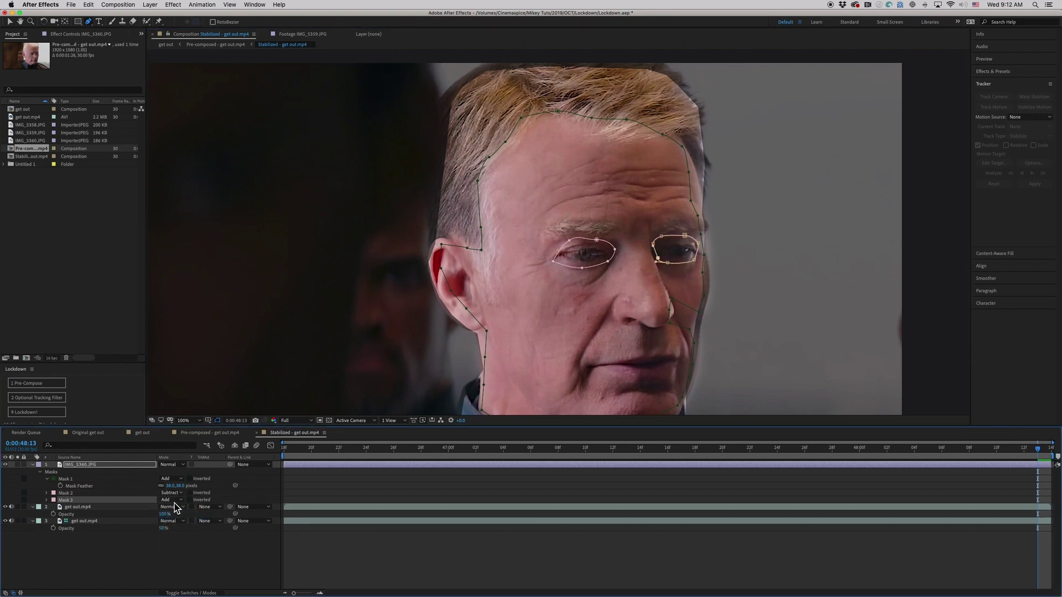
left_click(172, 500)
left_click(178, 523)
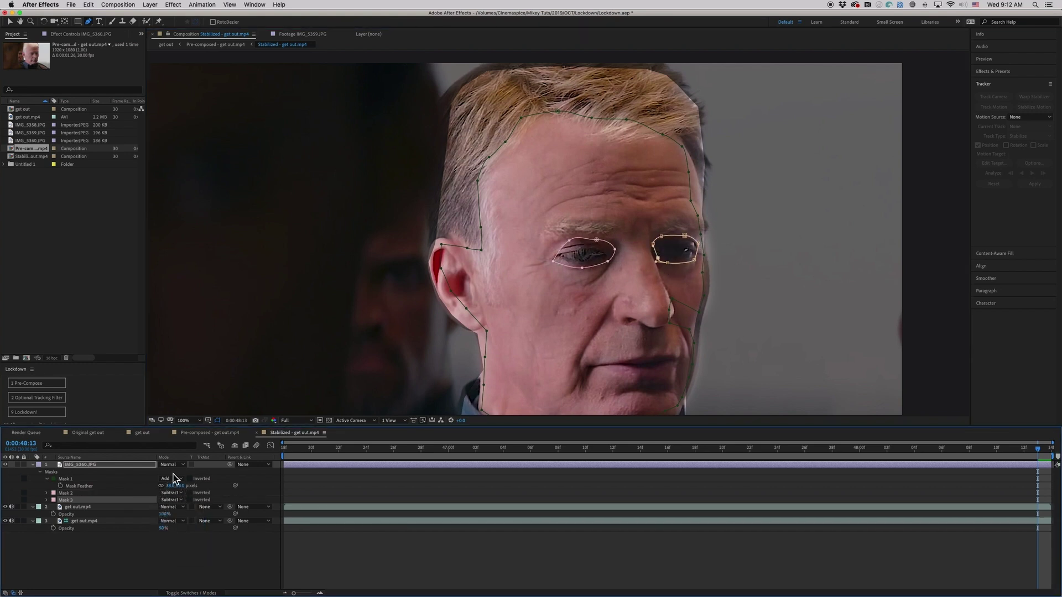
key("f")
key("f")
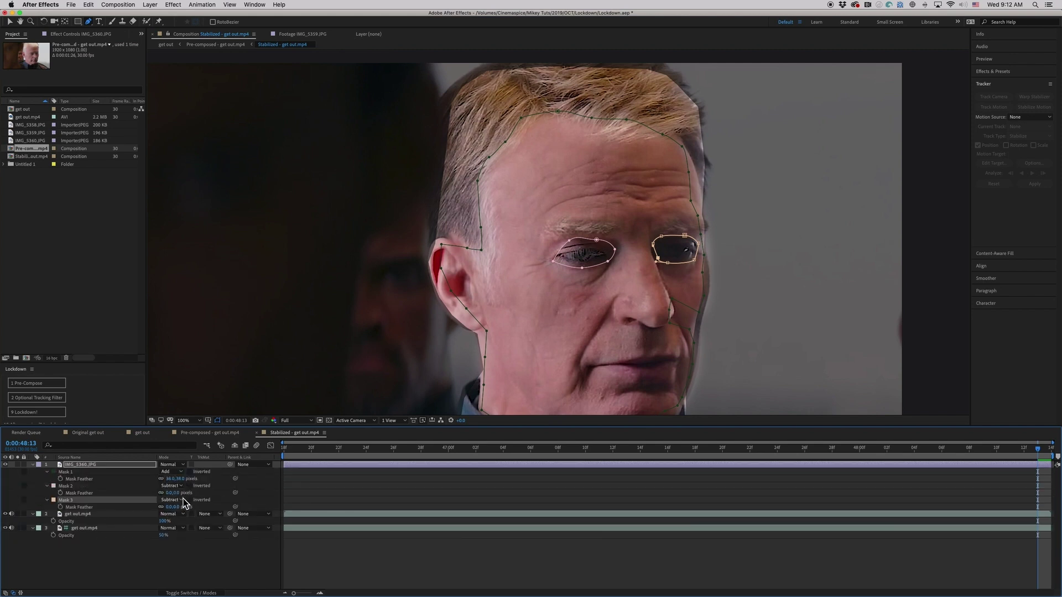
left_click(172, 492)
type("20")
key("Return")
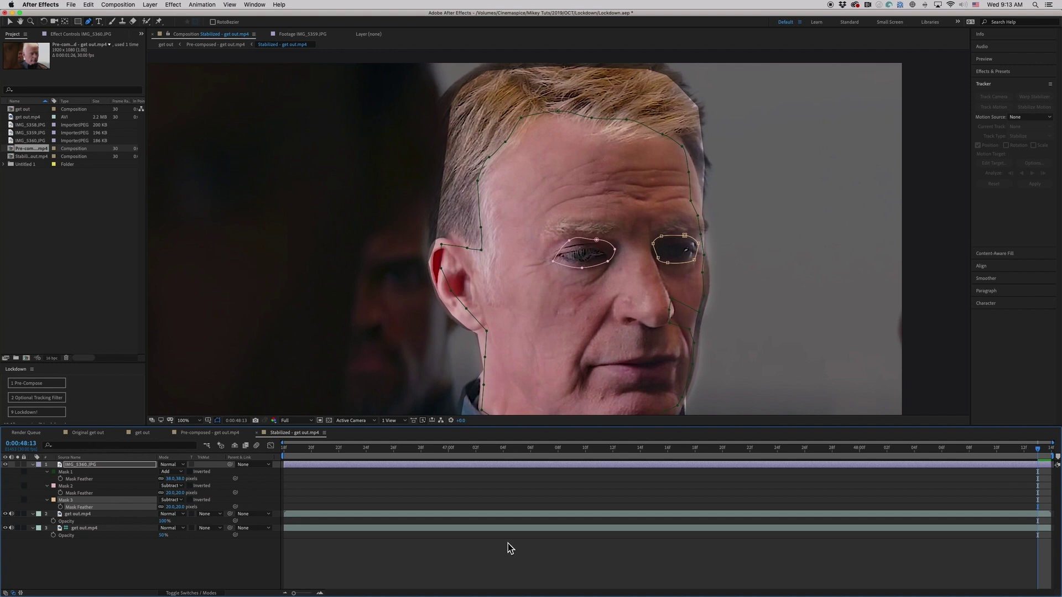
Draw a closed Pen mask around the lips on IMG_5360.JPG
left_click_drag(586, 360, 513, 304)
left_click(508, 299)
left_click(559, 287)
left_click(571, 289)
left_click(579, 285)
left_click(590, 285)
left_click(598, 301)
left_click(585, 308)
left_click(569, 314)
left_click(550, 314)
left_click(538, 309)
left_click(506, 298)
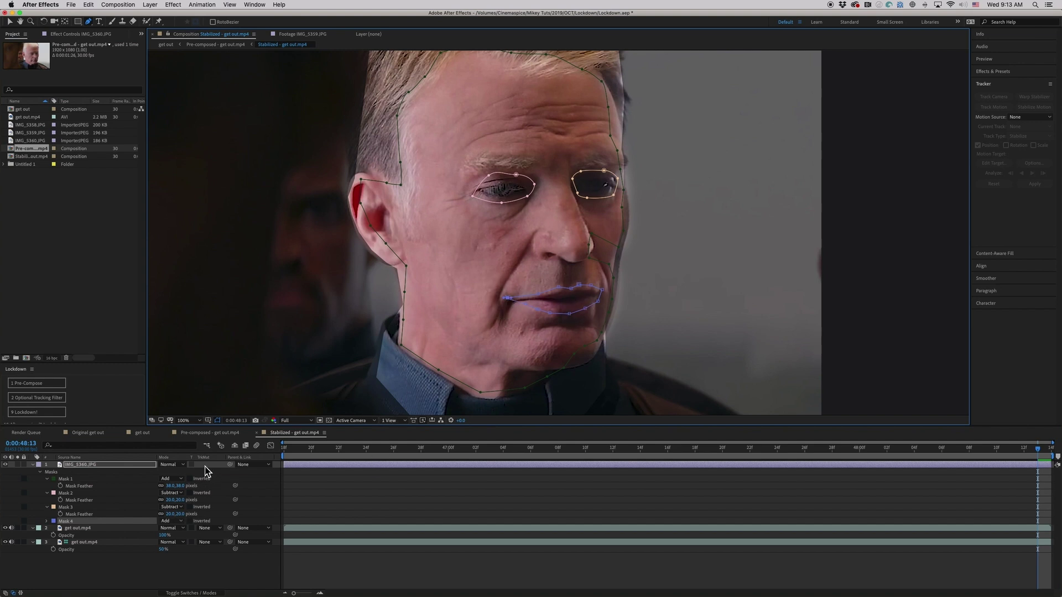
Set the lip mask on IMG_5360.JPG to Subtract with a 20-pixel feather
left_click(180, 521)
left_click(183, 546)
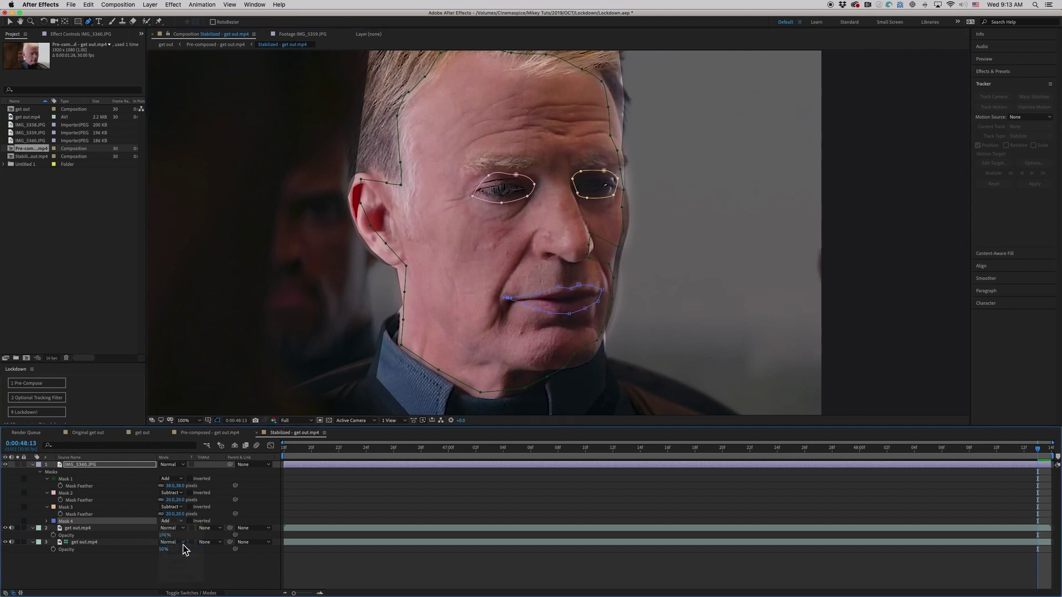
key("f")
left_click(171, 522)
type("20")
key("Return")
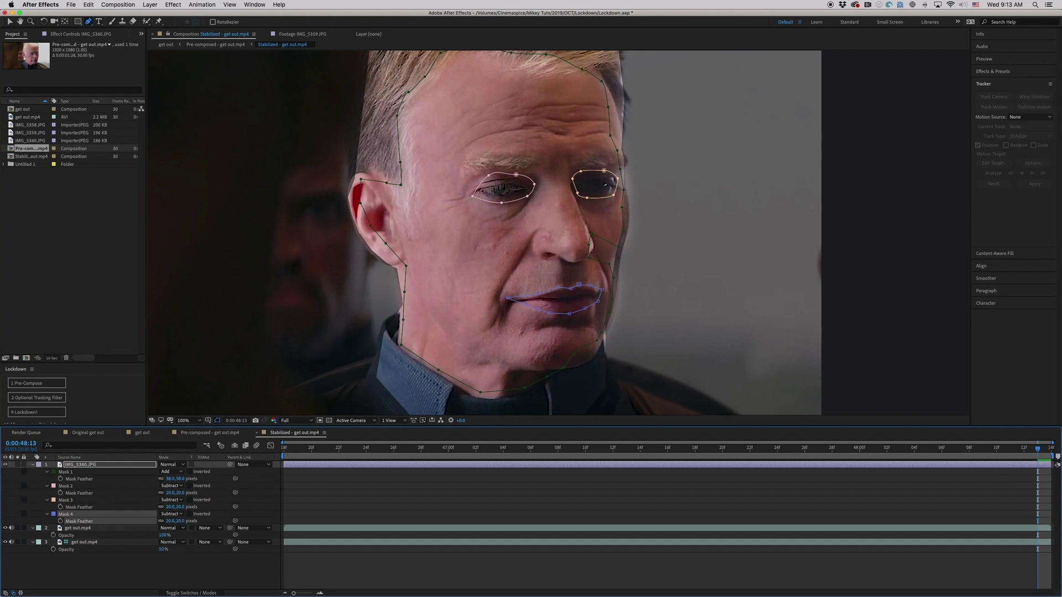
left_click(430, 571)
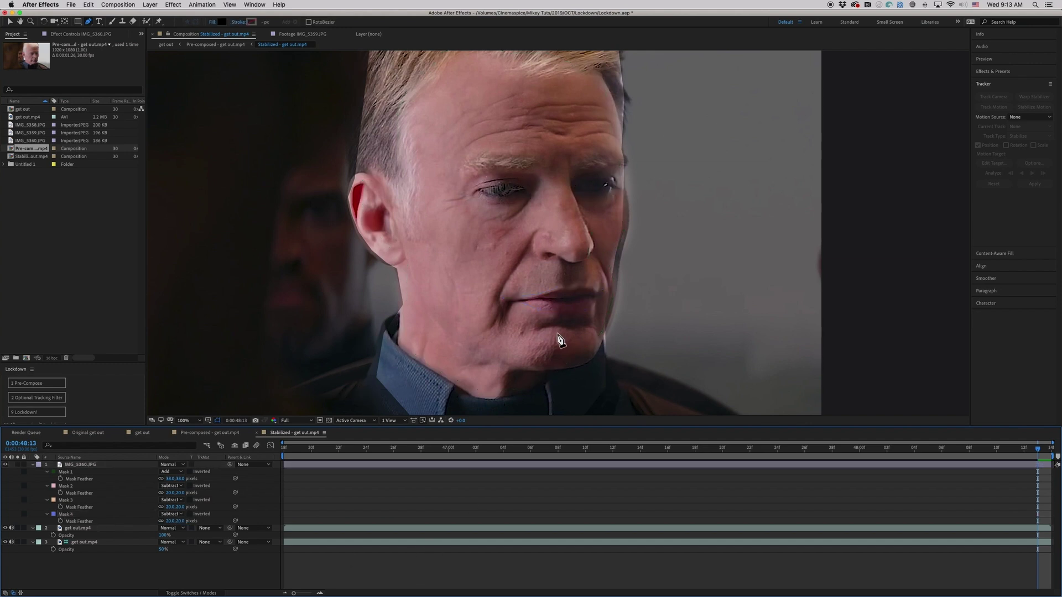
Play the get out composition to review the eye and mouth cutouts on the moving shot
left_click(149, 433)
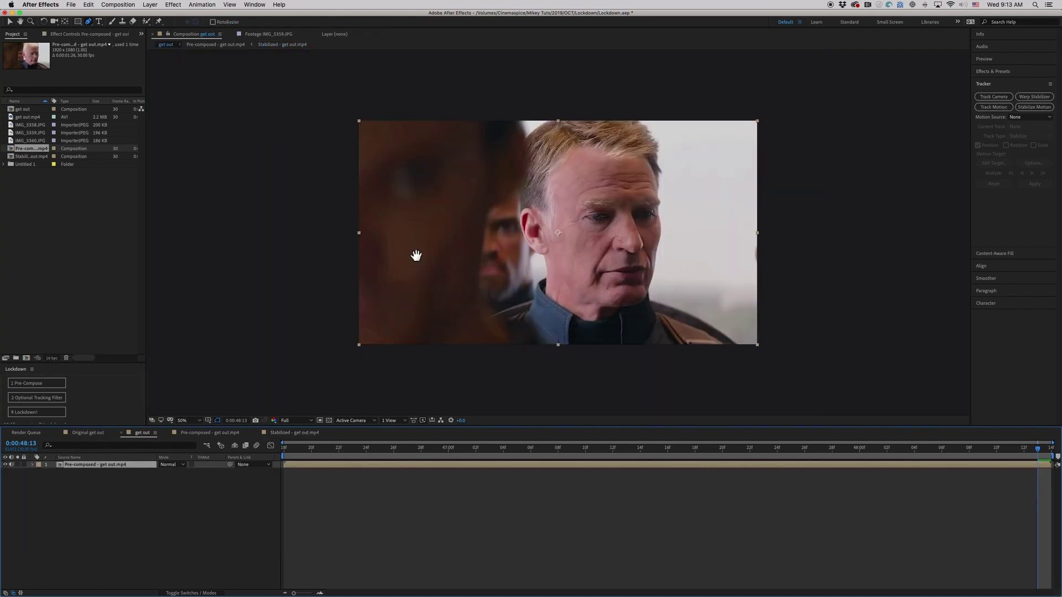
key("space")
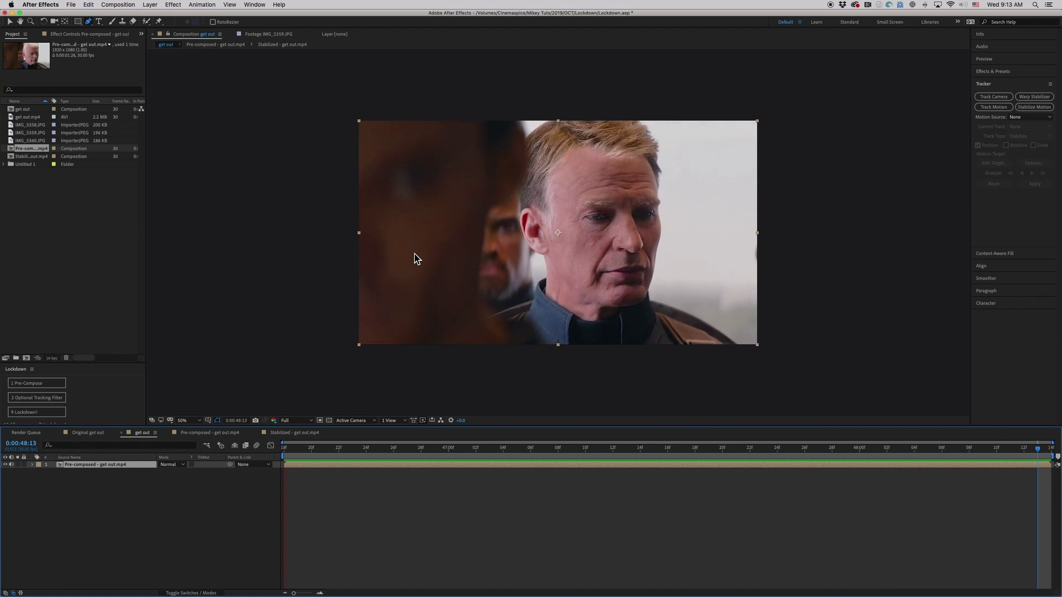
key("space")
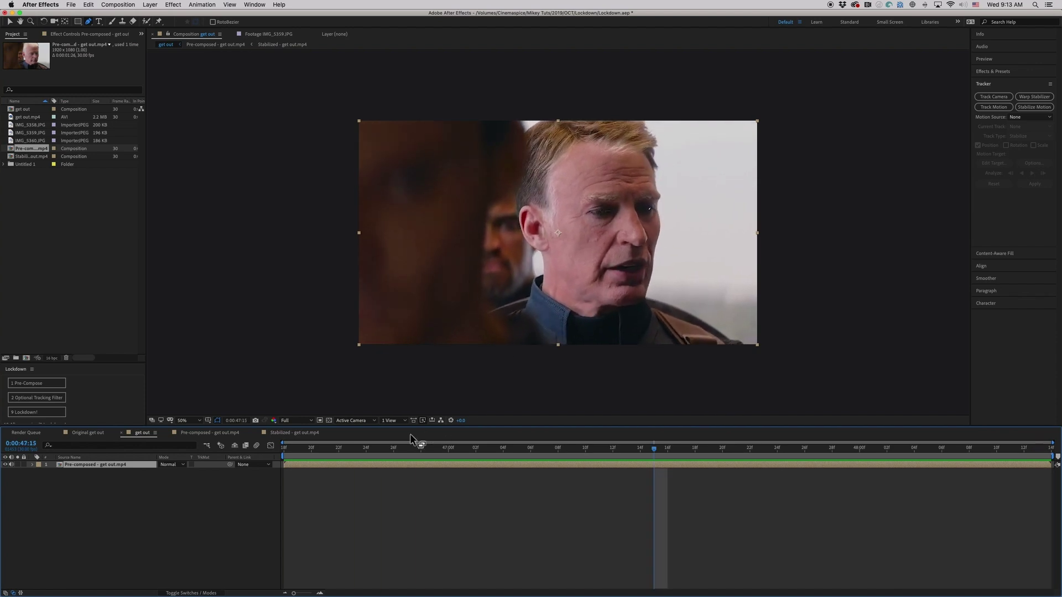
In the stabilized composition, duplicate the masked IMG_5360.JPG layer and replace the upper copy's source with IMG_5359.JPG
left_click(303, 434)
left_click_drag(381, 449, 188, 448)
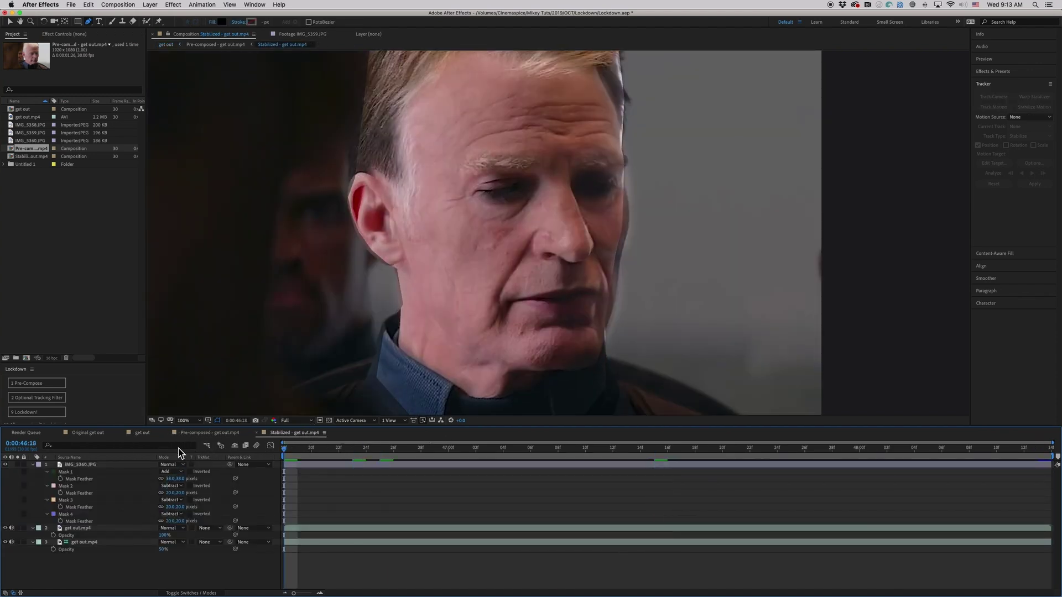
left_click(36, 467)
left_click(90, 466)
key("super+d")
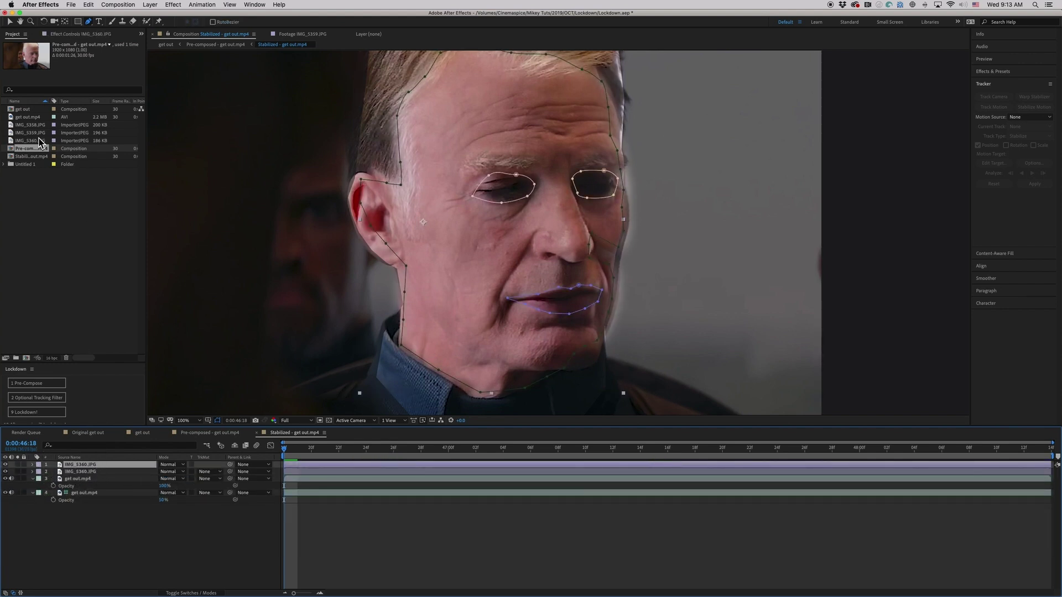
left_click(37, 134)
left_click_drag(37, 138, 114, 467)
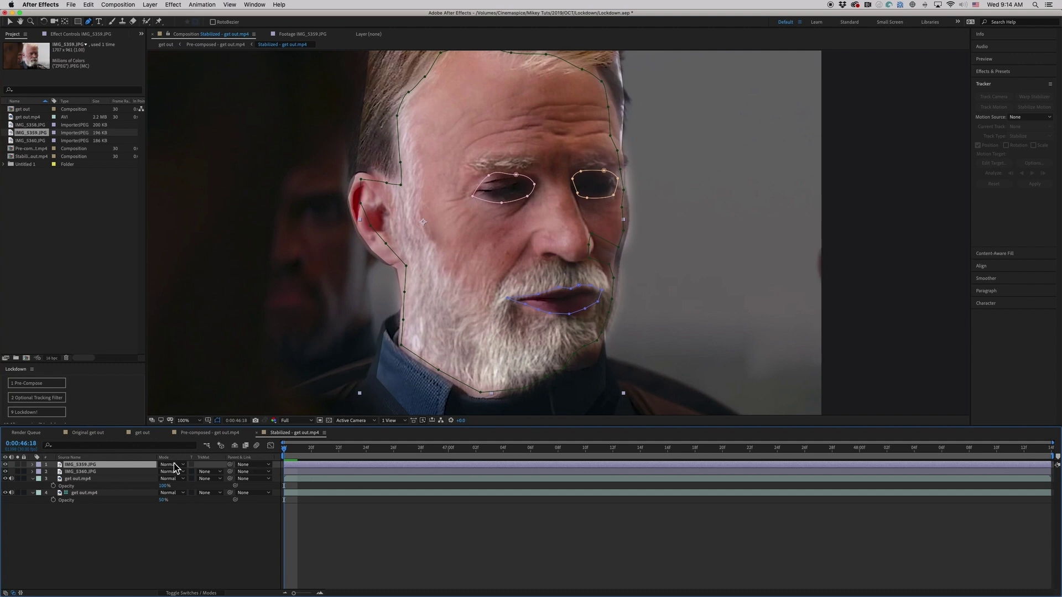
Reshape the IMG_5359.JPG face mask to exclude the neck, jaw and chin beard while keeping the mustache and sideburns
left_click(97, 472)
left_click(96, 465)
key("v")
left_click_drag(401, 344, 499, 269)
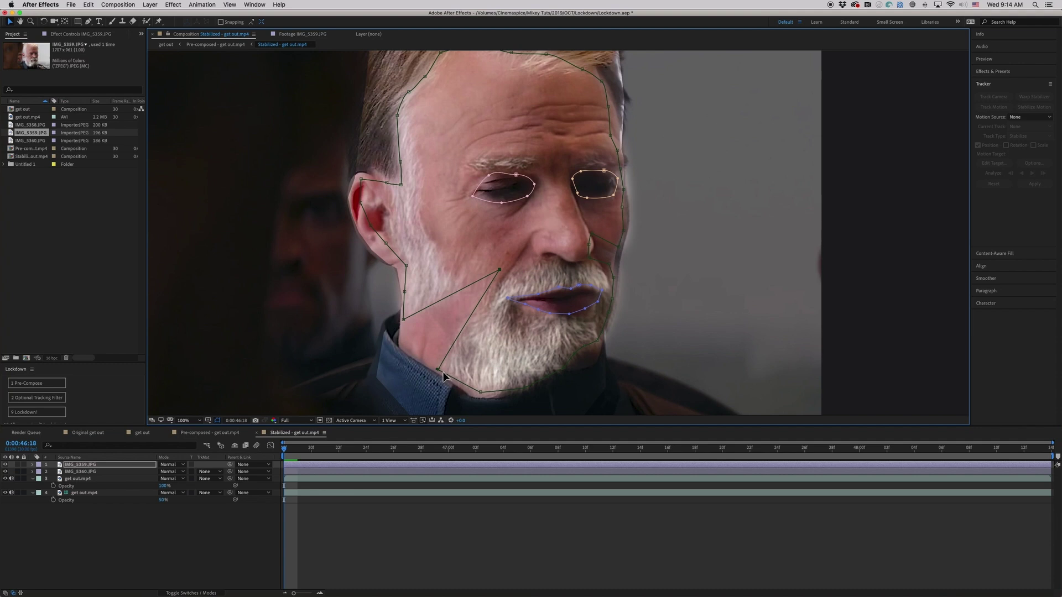
left_click_drag(494, 330, 555, 364)
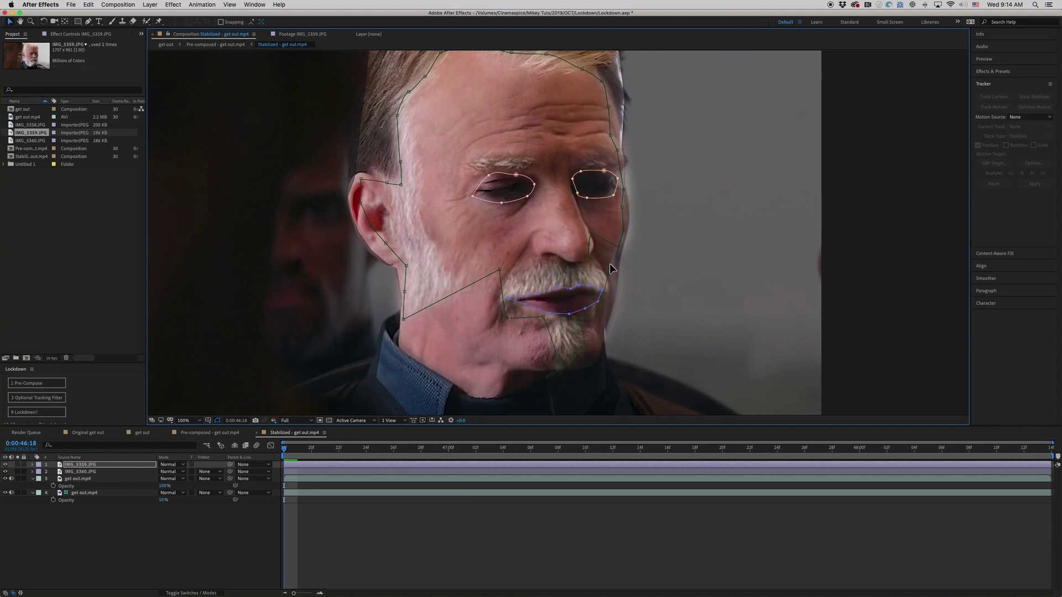
left_click_drag(403, 319, 477, 281)
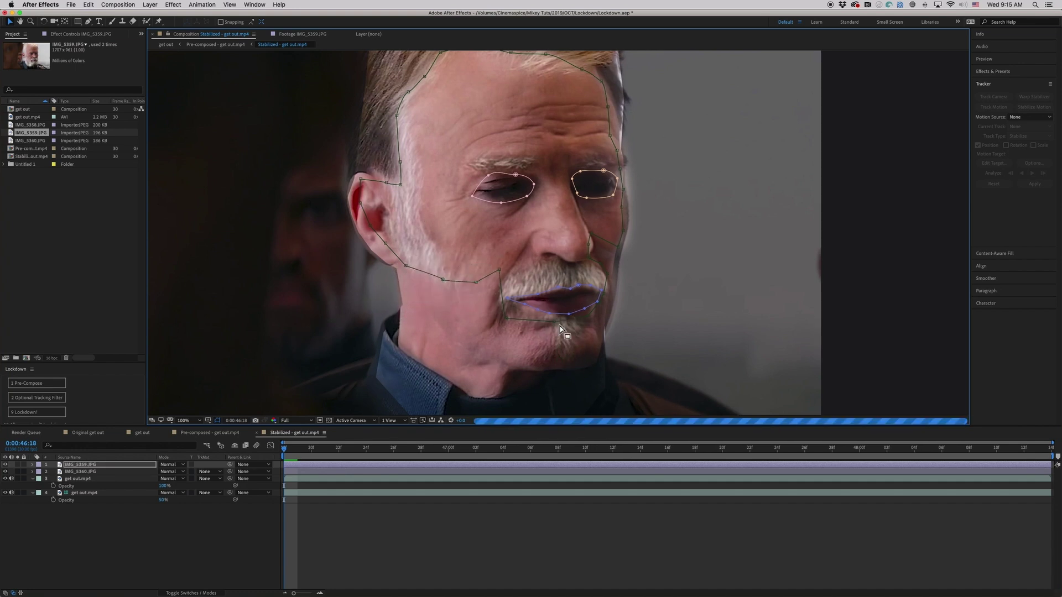
left_click_drag(580, 331, 581, 308)
left_click(142, 433)
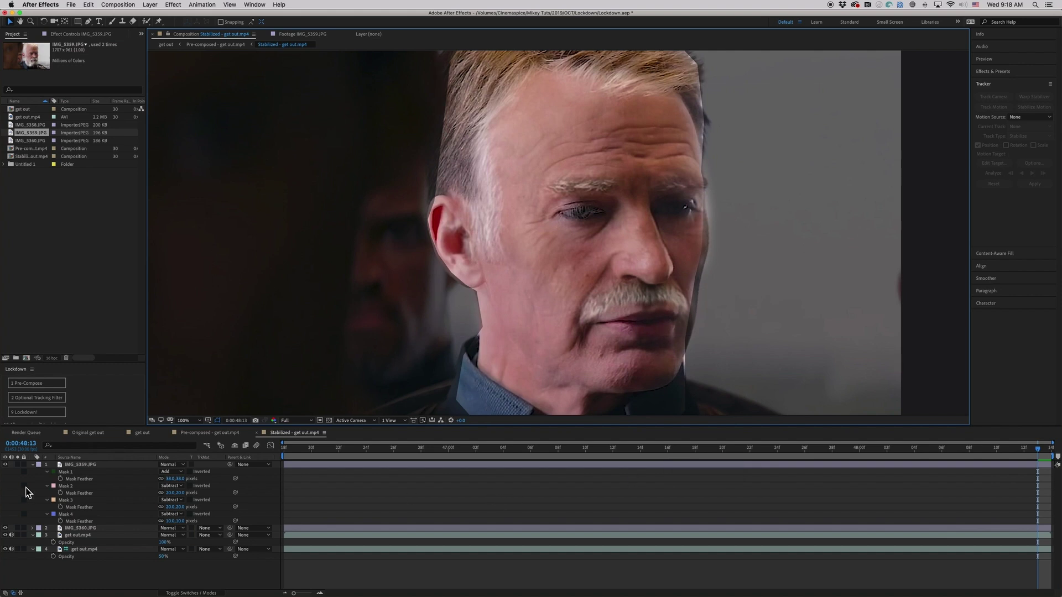
Collapse the layer properties, hide IMG_5359.JPG, and toggle IMG_5360.JPG's visibility to compare its color with the original face
left_click(34, 466)
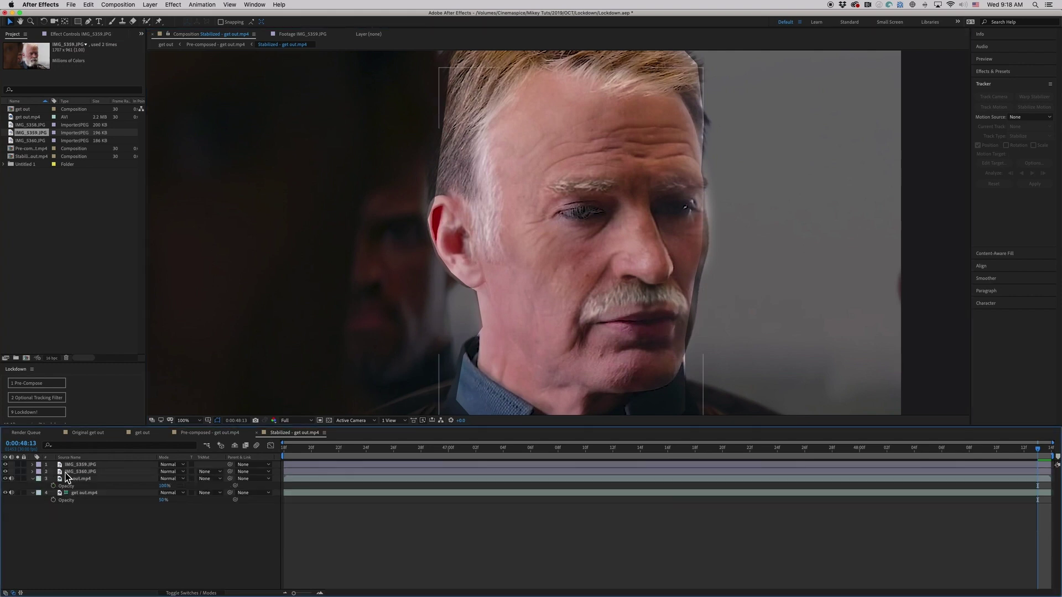
left_click(34, 479)
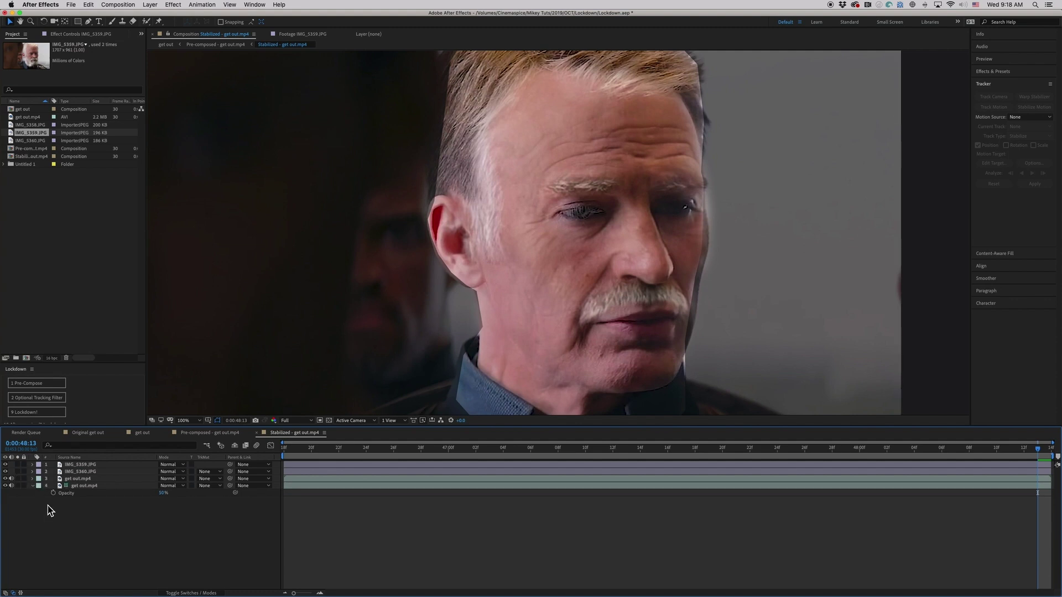
left_click(8, 466)
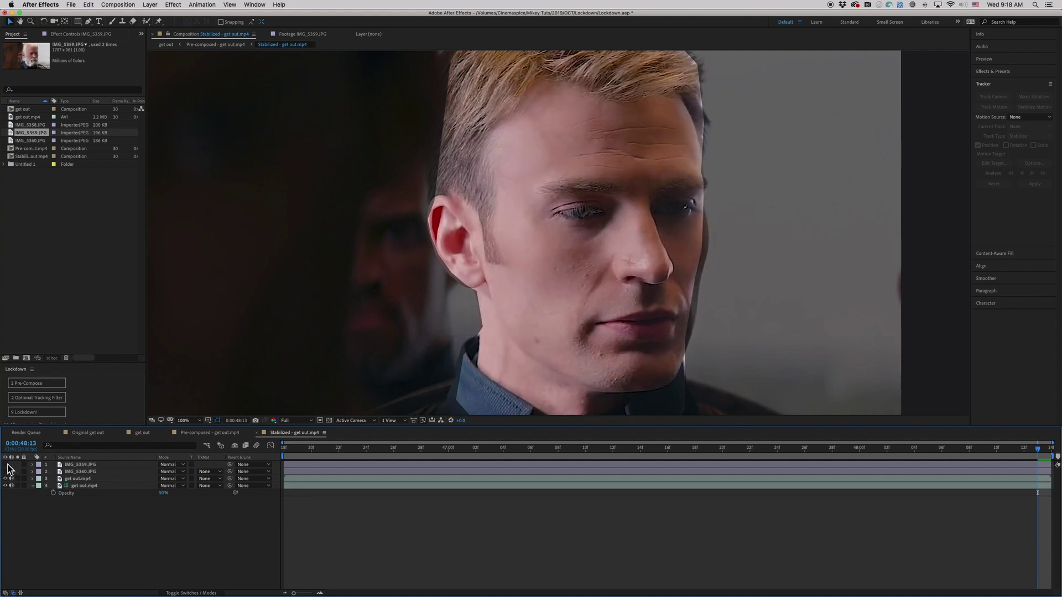
left_click(80, 472)
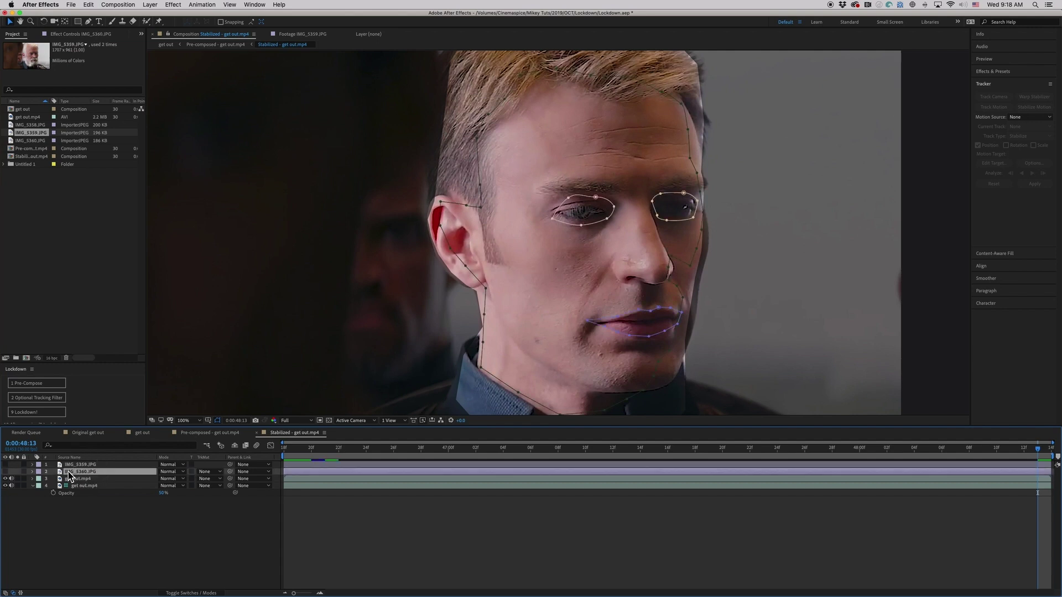
left_click(6, 473)
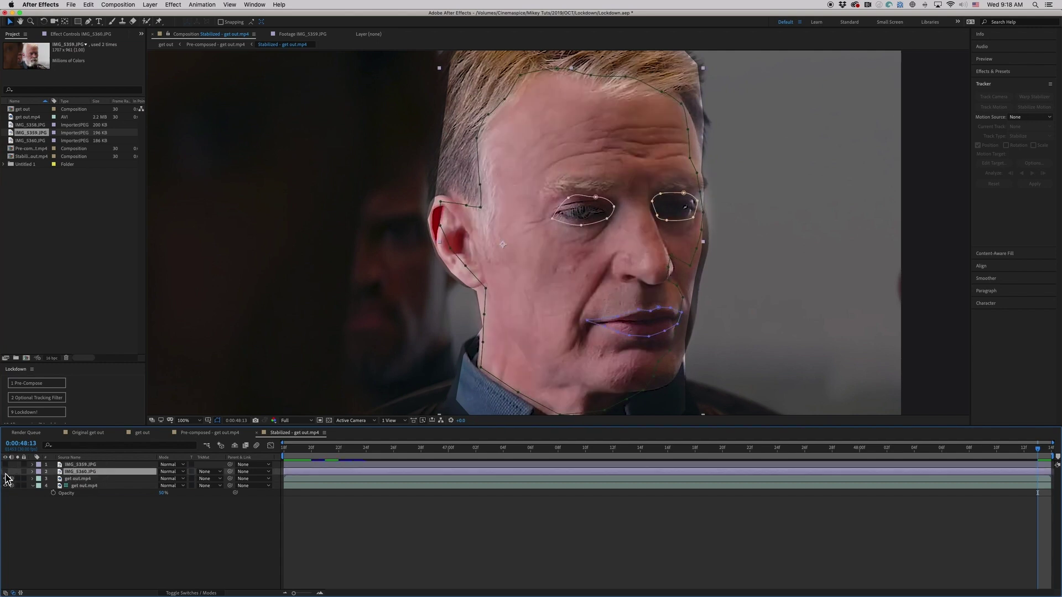
left_click(6, 473)
left_click(6, 473)
left_click(6, 473)
left_click(5, 473)
Apply Lumetri Color to IMG_5360.JPG, setting Contrast to -67 and raising the Highlights
left_click(279, 6)
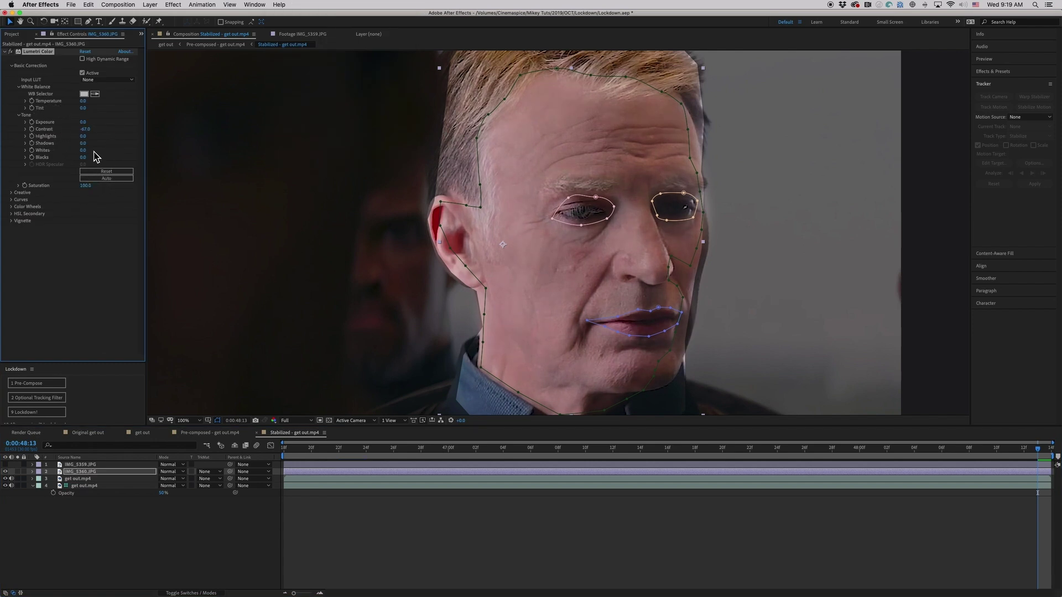
left_click_drag(86, 138, 96, 138)
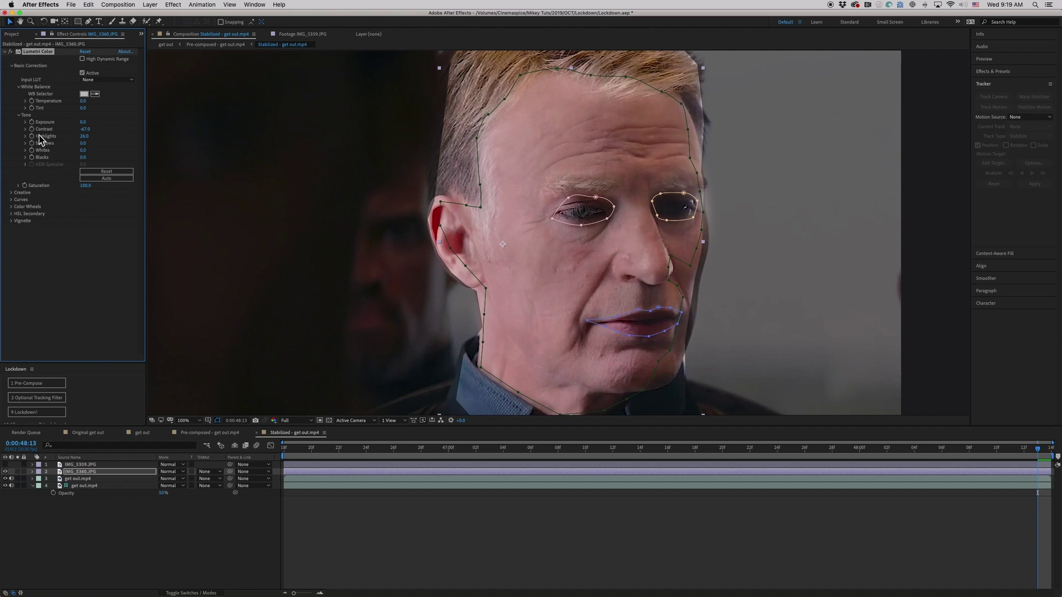
Enable keyframing for the Lumetri tone properties on IMG_5360.JPG and slightly lower Exposure at 0:00:46:18
left_click_drag(32, 122, 32, 163)
key("space")
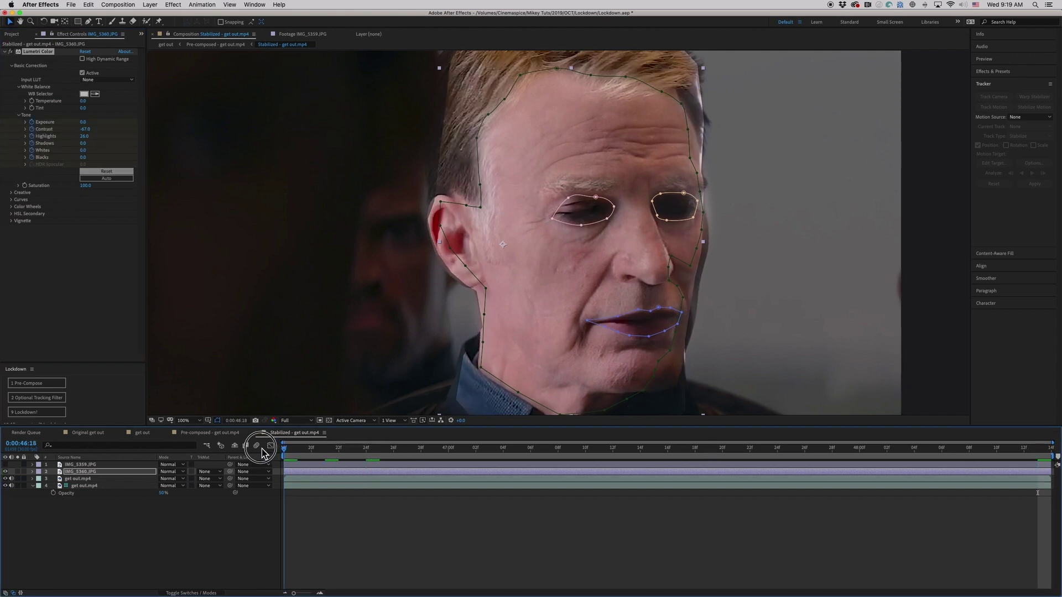
left_click_drag(1011, 449, 218, 415)
left_click_drag(83, 122, 79, 122)
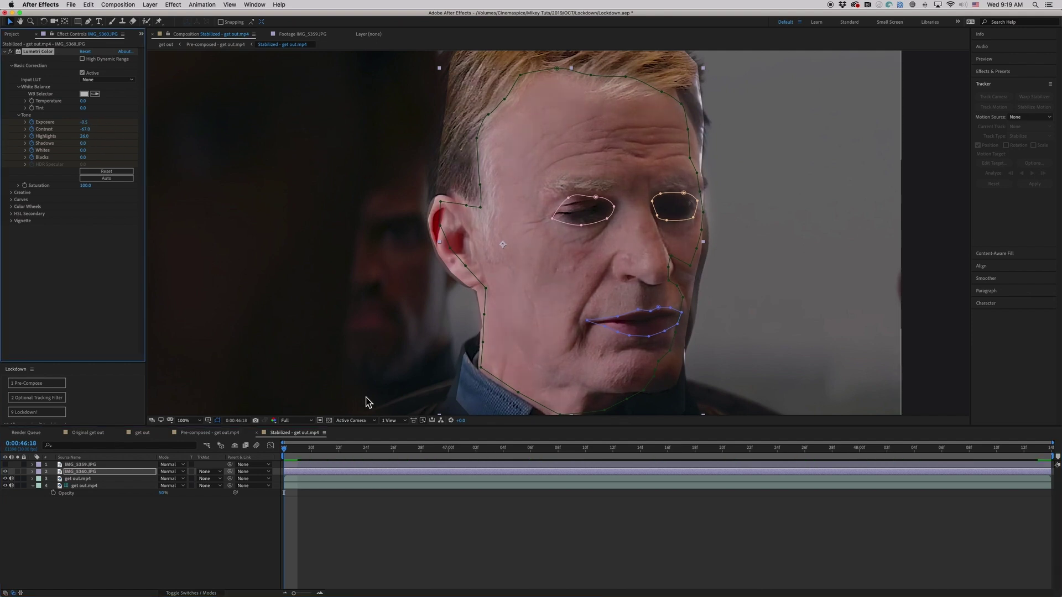
mouse_move(304, 458)
left_mouse_down()
mouse_move(533, 456)
mouse_move(979, 493)
mouse_move(1053, 481)
mouse_move(403, 443)
mouse_move(285, 451)
left_mouse_up()
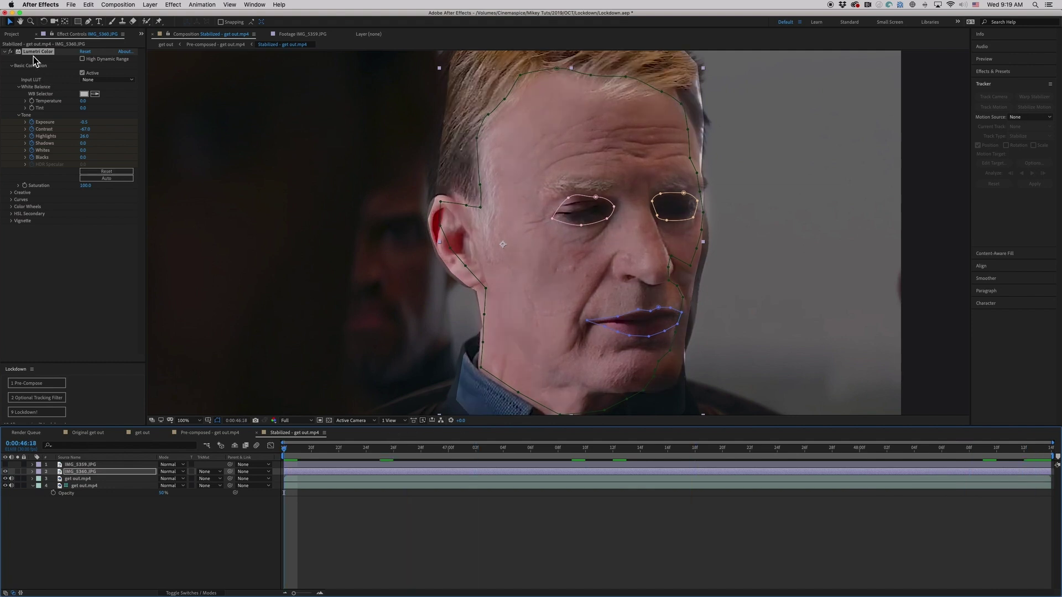
Copy the Lumetri Color effect from IMG_5360.JPG onto IMG_5359.JPG and make IMG_5359.JPG visible again
left_click(40, 57)
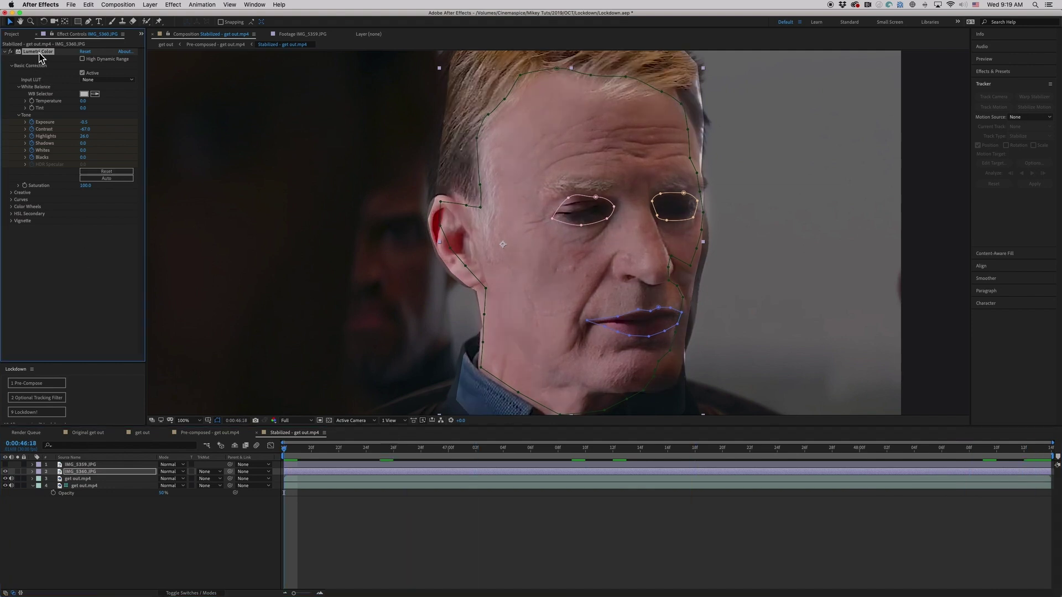
left_click(6, 466)
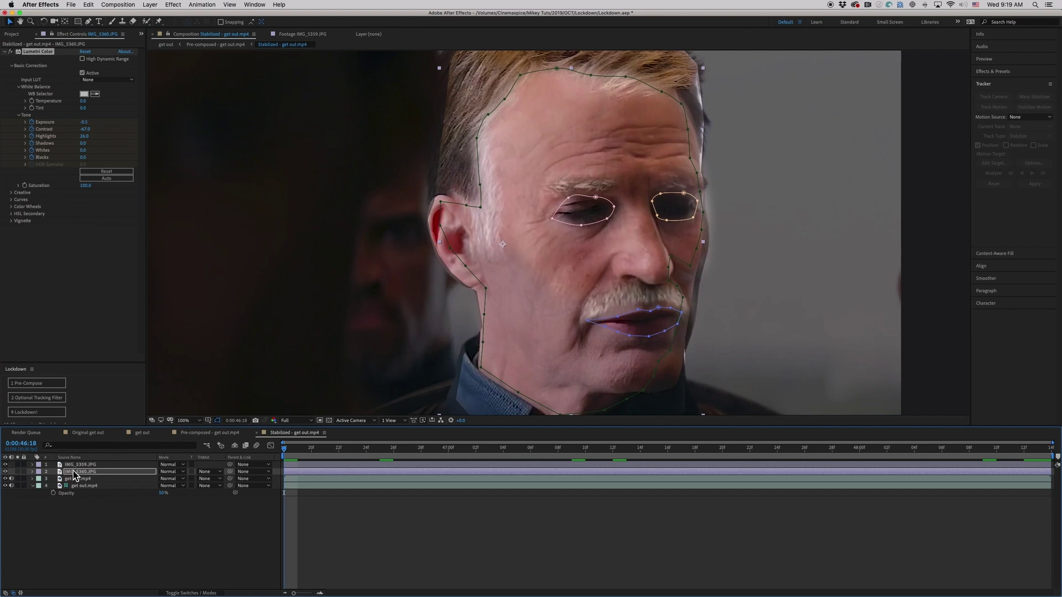
left_click(81, 465)
key("super+v")
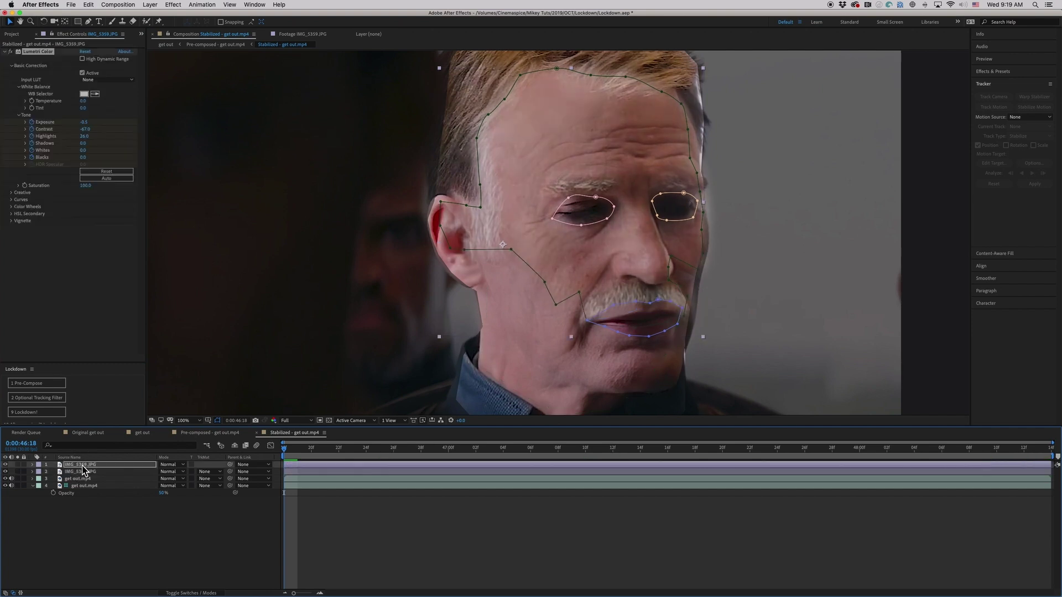
Slightly reduce the Lumetri Color saturation of IMG_5359.JPG and scrub to 0:00:47:02 to check the match
left_click_drag(336, 450, 182, 408)
left_click(87, 191)
left_click(84, 186)
left_click_drag(84, 186, 83, 188)
left_click_drag(299, 455, 477, 463)
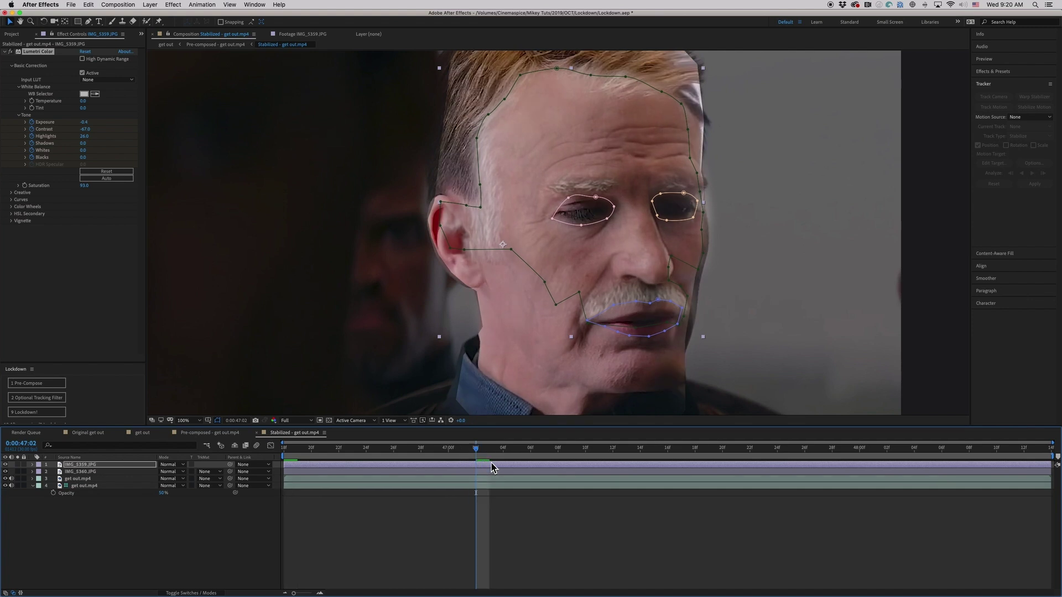
At 0:00:48:13, solo the upper get out.mp4 layer and draw a rectangular mask around both eyes
key("End")
left_click(826, 516)
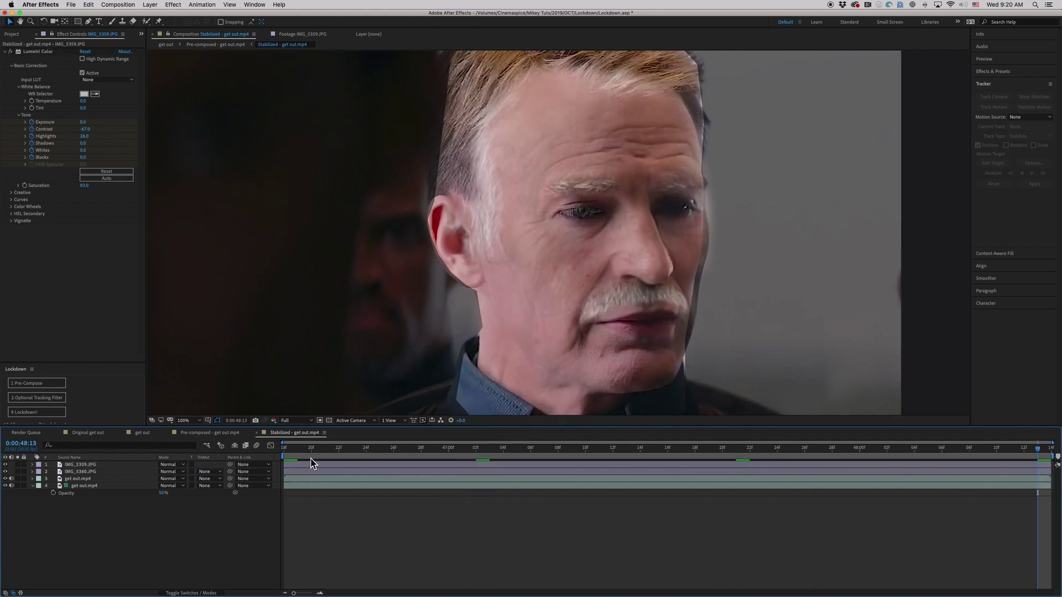
left_click(78, 479)
left_click(17, 478)
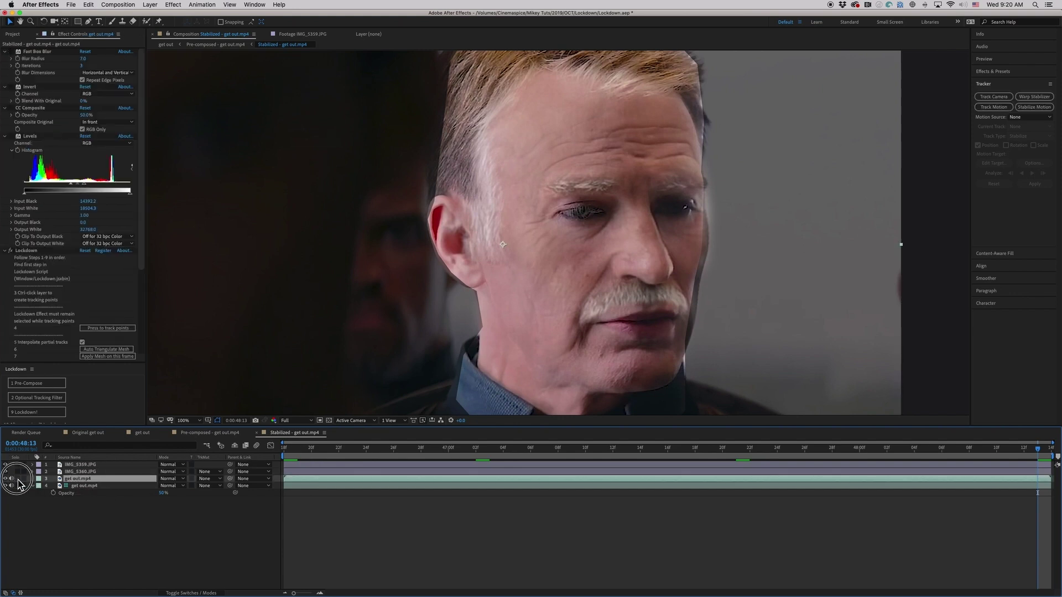
left_click(78, 22)
left_click_drag(517, 171, 730, 258)
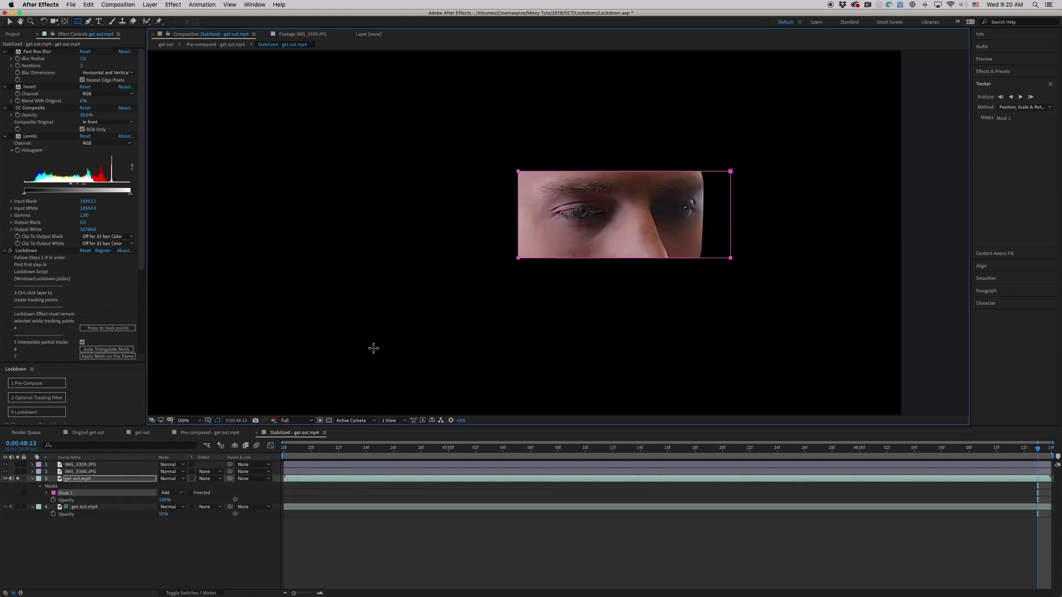
Apply Lumetri Color to the upper get out.mp4 layer and add a mask reference to Mask 1 in its compositing options
left_click(279, 6)
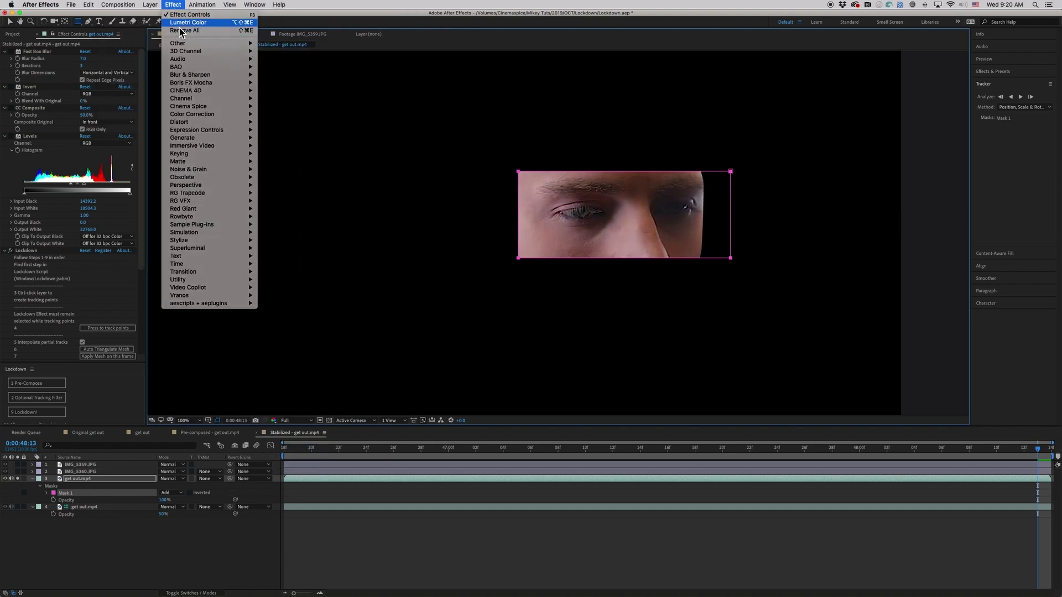
left_click(186, 22)
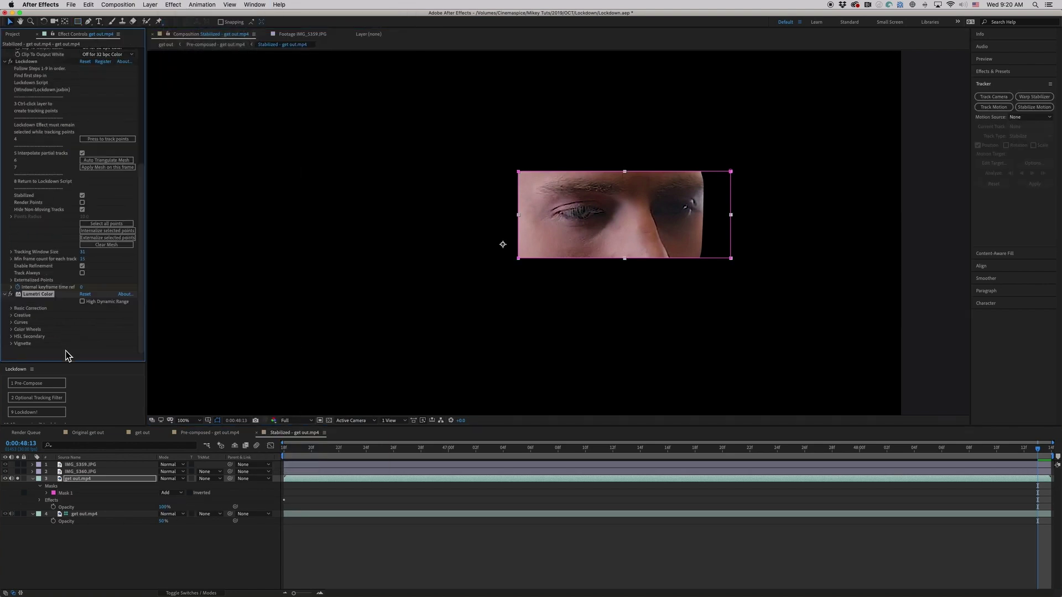
key("e")
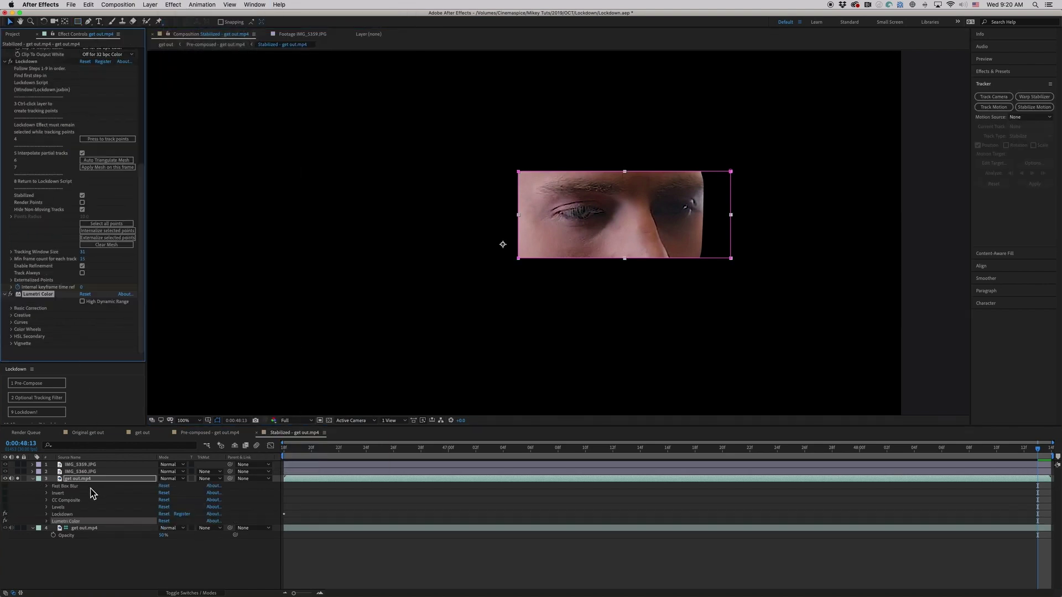
left_click(48, 523)
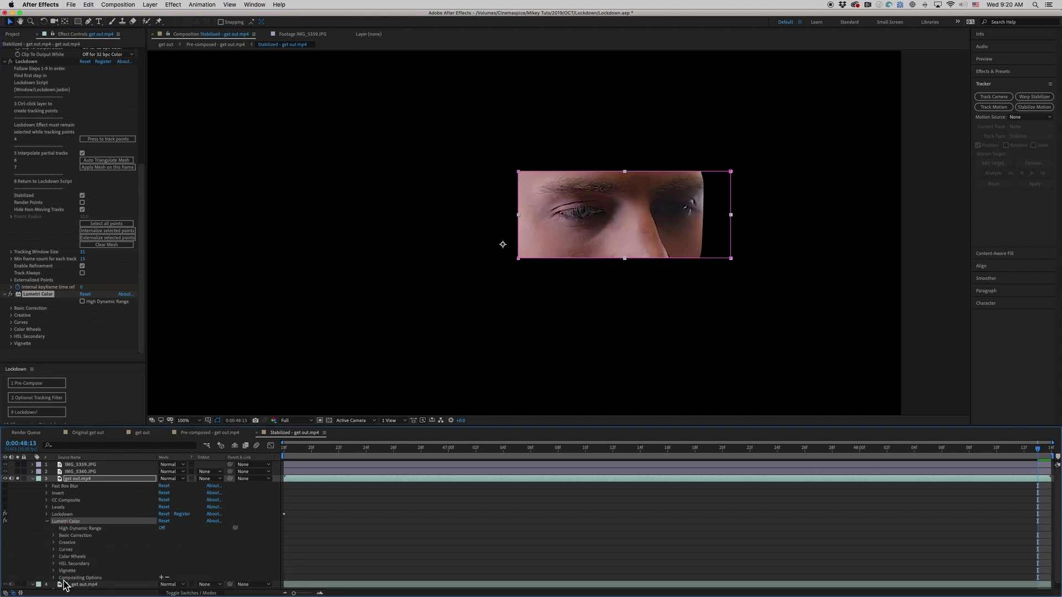
left_click(162, 578)
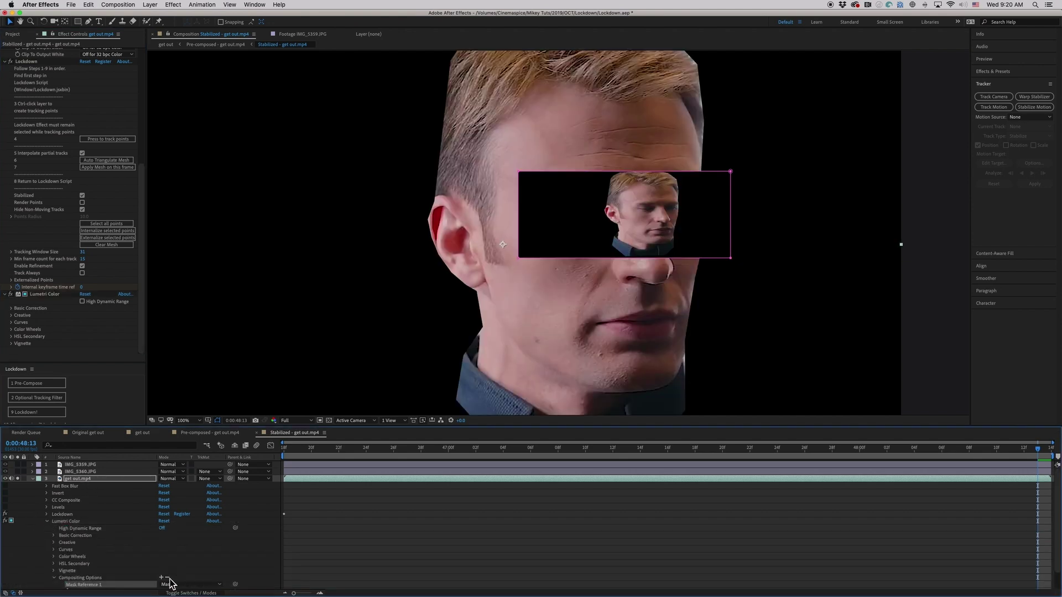
Move Lumetri Color to the start of the layer's effect stack, ahead of Lockdown, keeping its mask reference on Mask 1
left_click_drag(44, 294, 52, 107)
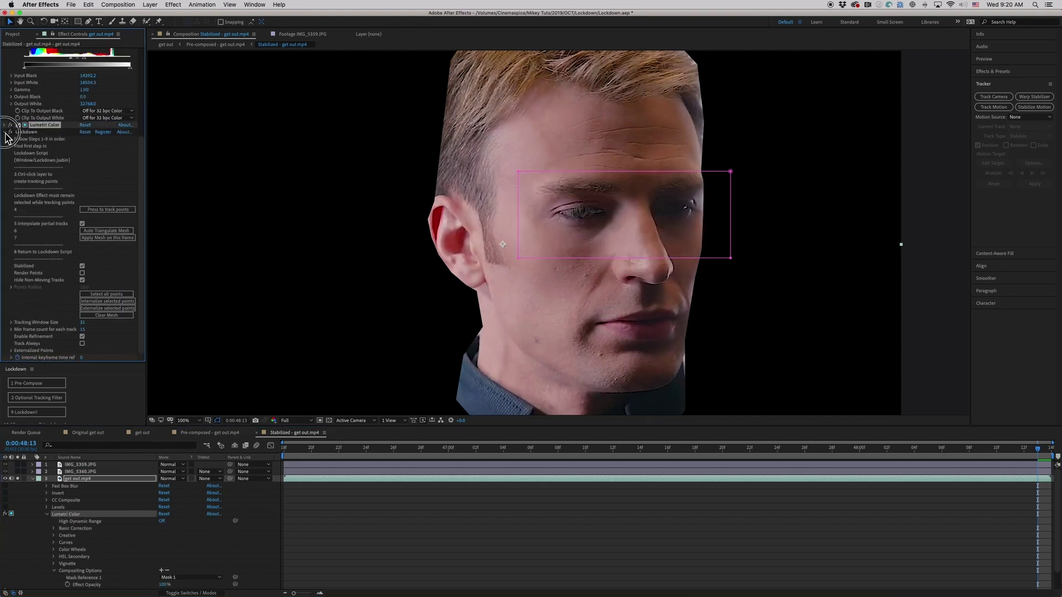
left_click(5, 133)
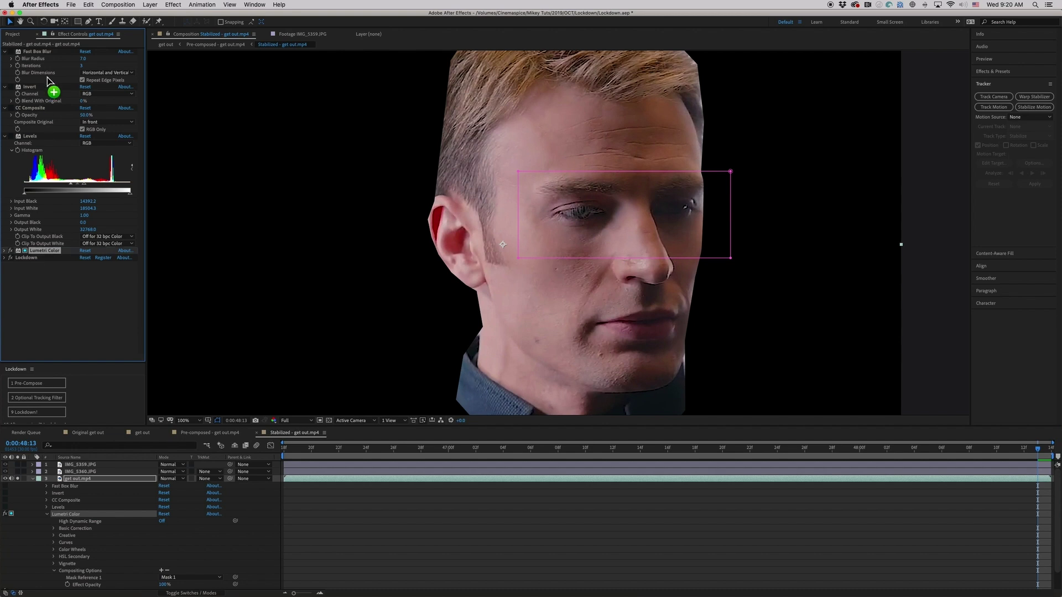
left_click_drag(49, 253, 43, 54)
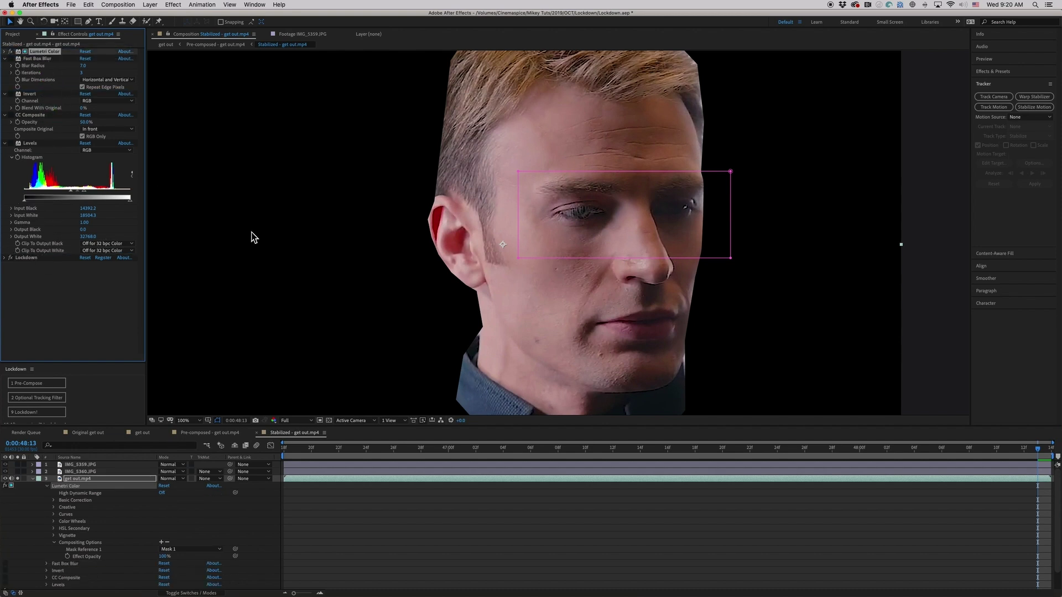
left_click(5, 51)
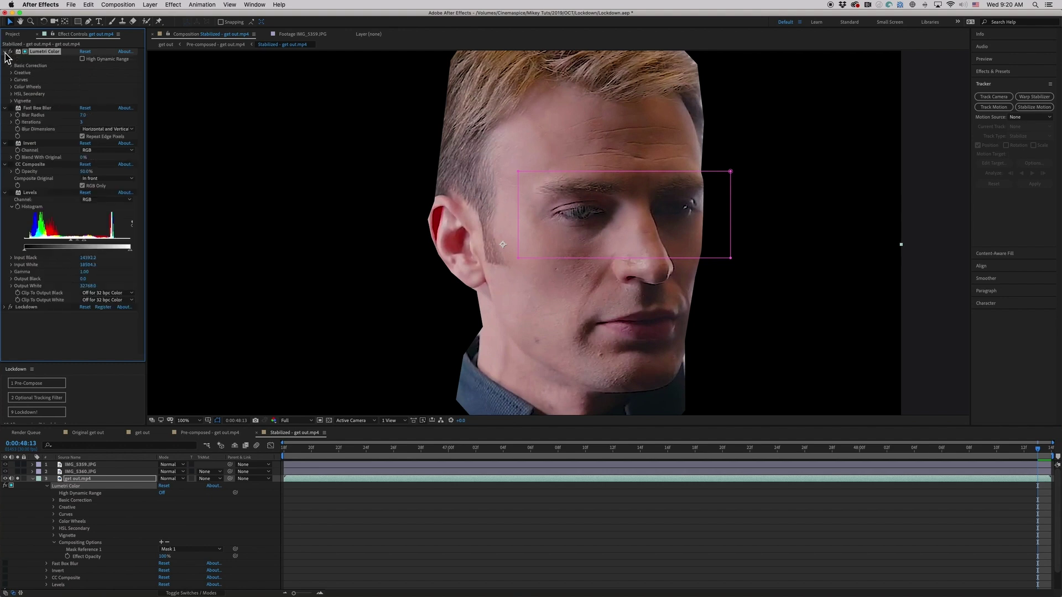
left_click(191, 549)
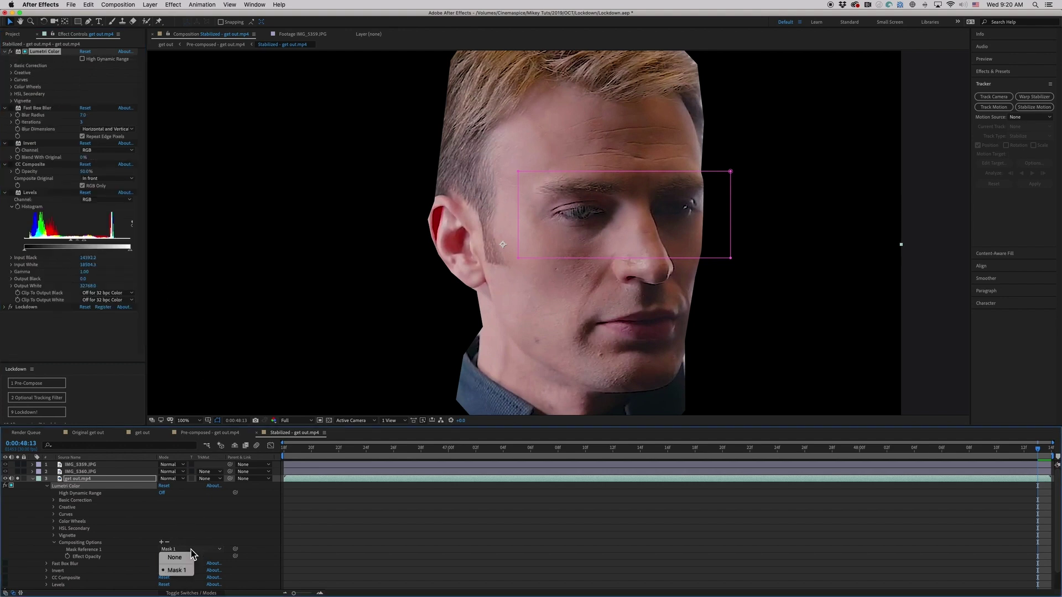
left_click(192, 539)
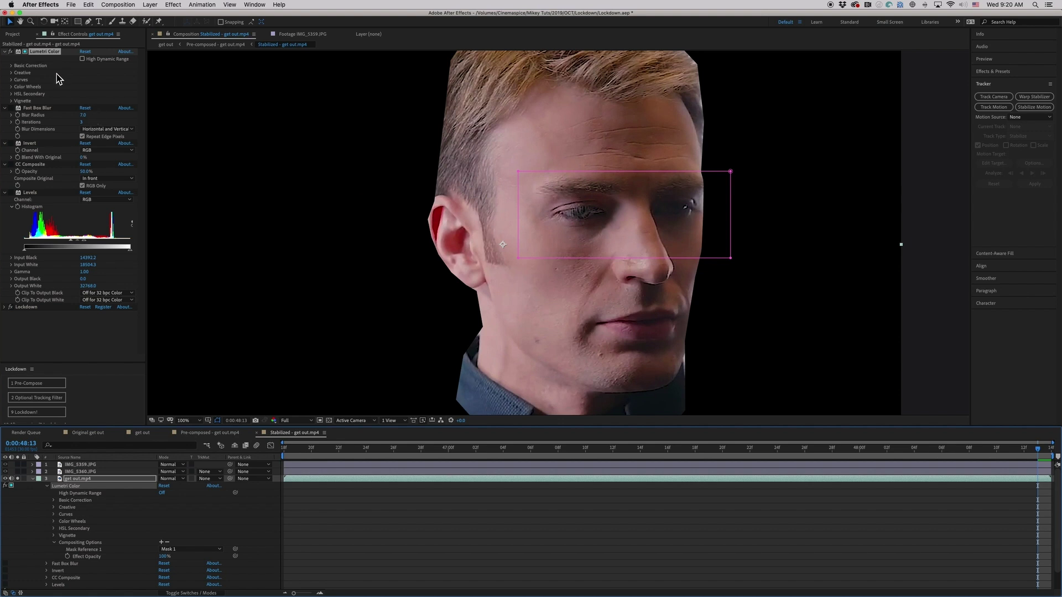
Adjust the Lumetri tone of the masked eye area, feather Mask 1 by 73 pixels, and check the get out composition
left_click(12, 66)
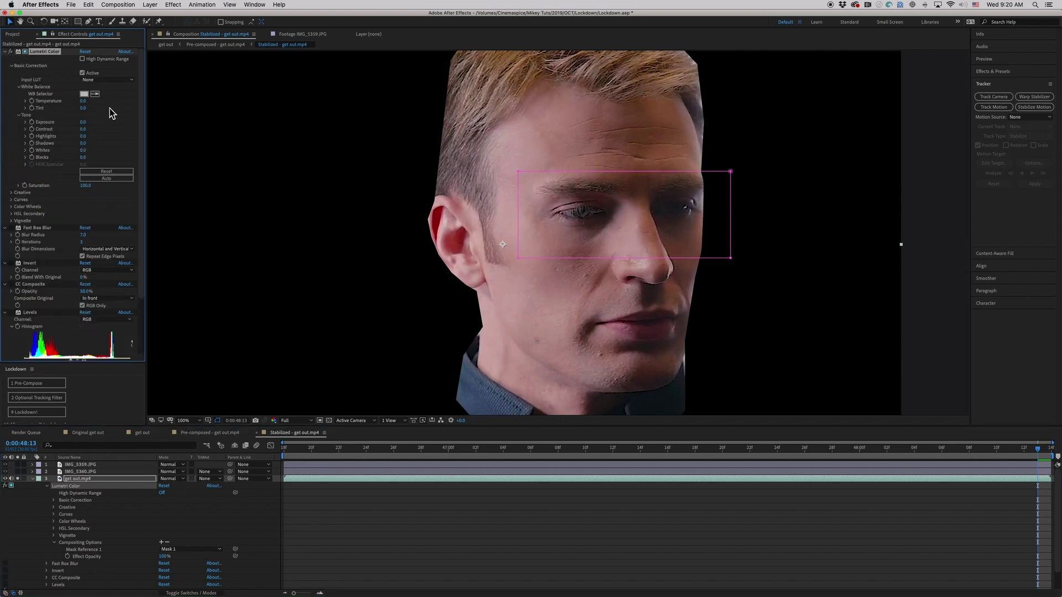
mouse_move(83, 129)
left_mouse_down()
mouse_move(66, 131)
mouse_move(89, 122)
left_mouse_up()
key("f")
left_click_drag(170, 493, 200, 500)
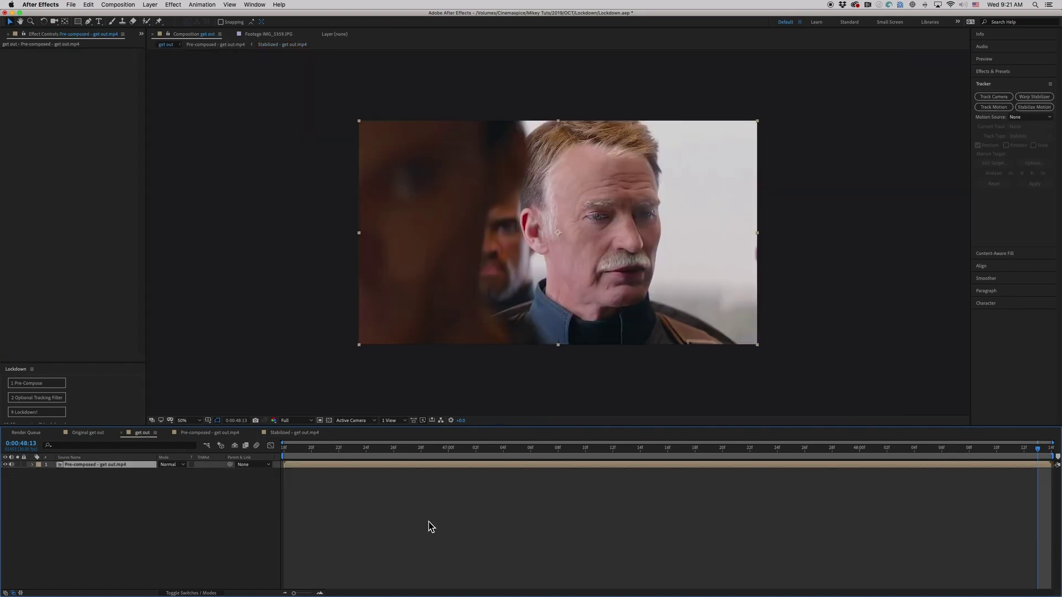
left_click(428, 521)
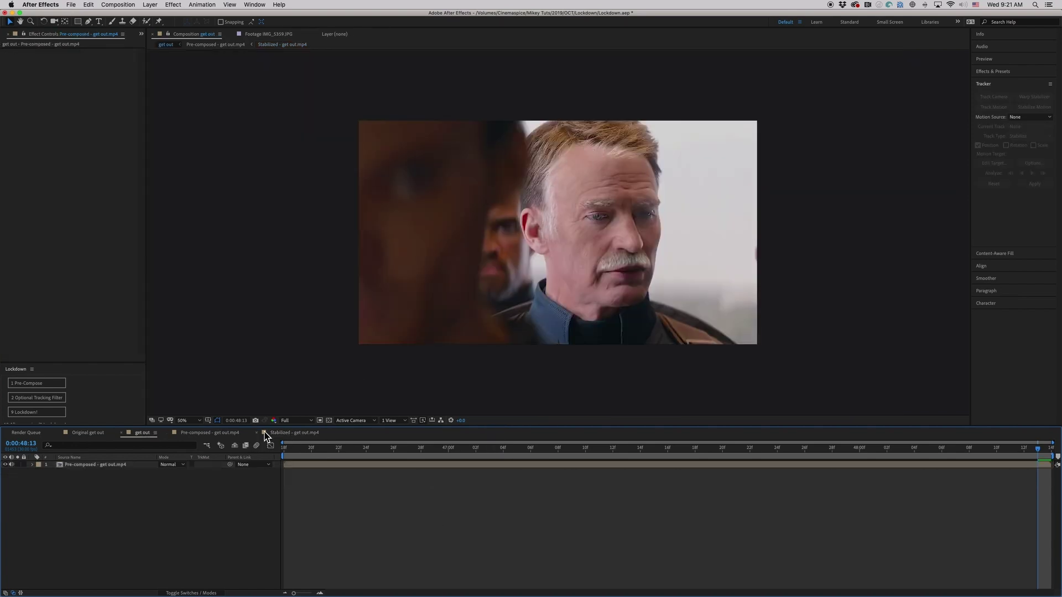
Reshape the face mask of IMG_5359.JPG in the Stabilized composition, pulling its temple points inward and adjusting the forehead points along the hairline
left_click(285, 433)
left_click(485, 144)
left_click_drag(501, 155, 503, 191)
left_click_drag(488, 114, 505, 121)
left_click_drag(522, 104, 528, 104)
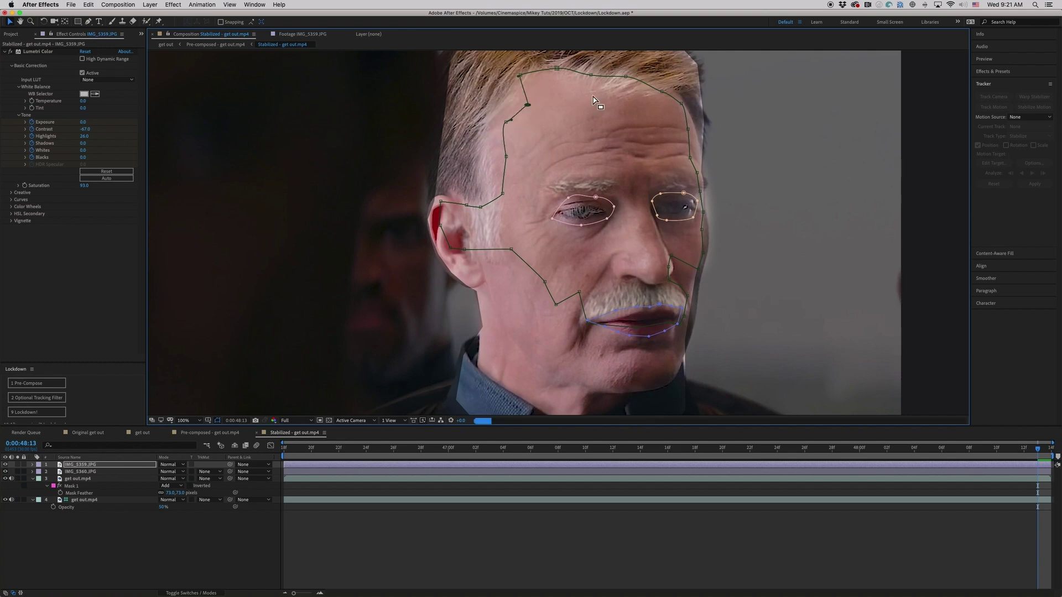
left_click_drag(627, 64, 627, 60)
left_click_drag(662, 91, 621, 97)
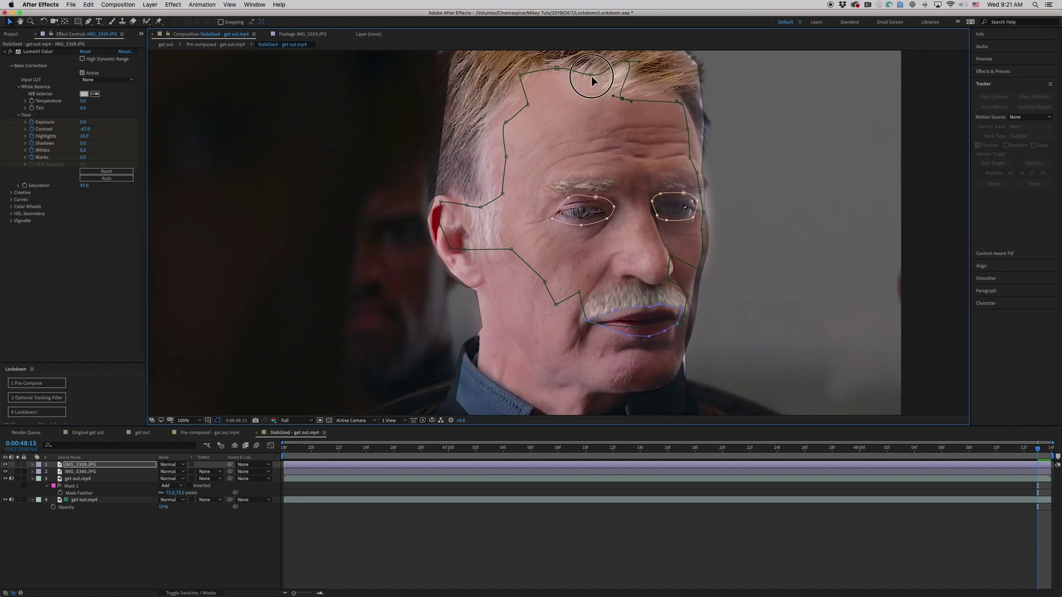
left_click_drag(555, 68, 556, 74)
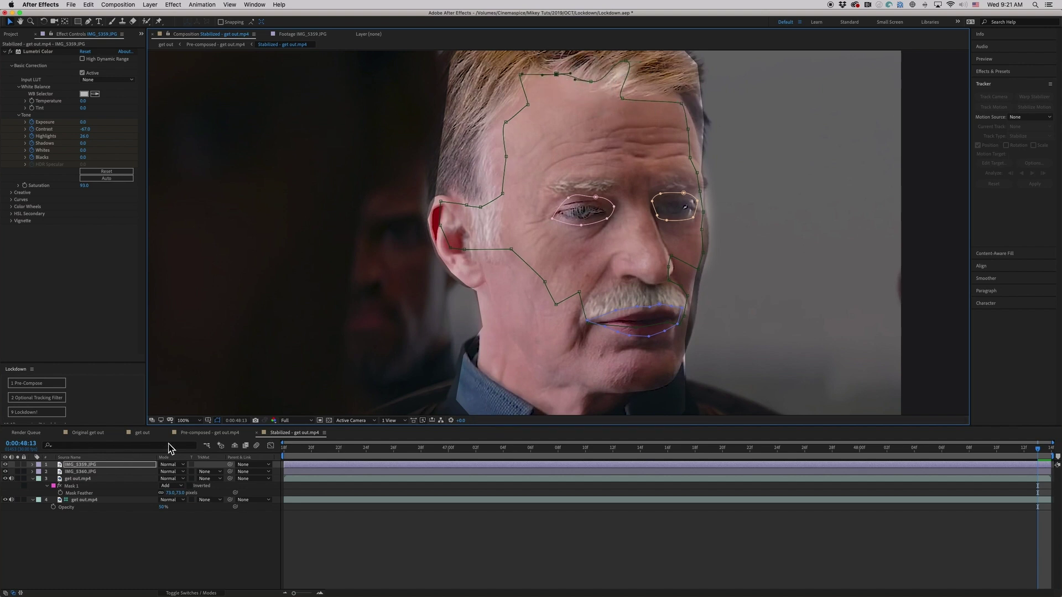
Preview the get out composition from 0:00:46:18 to review the aged face in motion
left_click(142, 433)
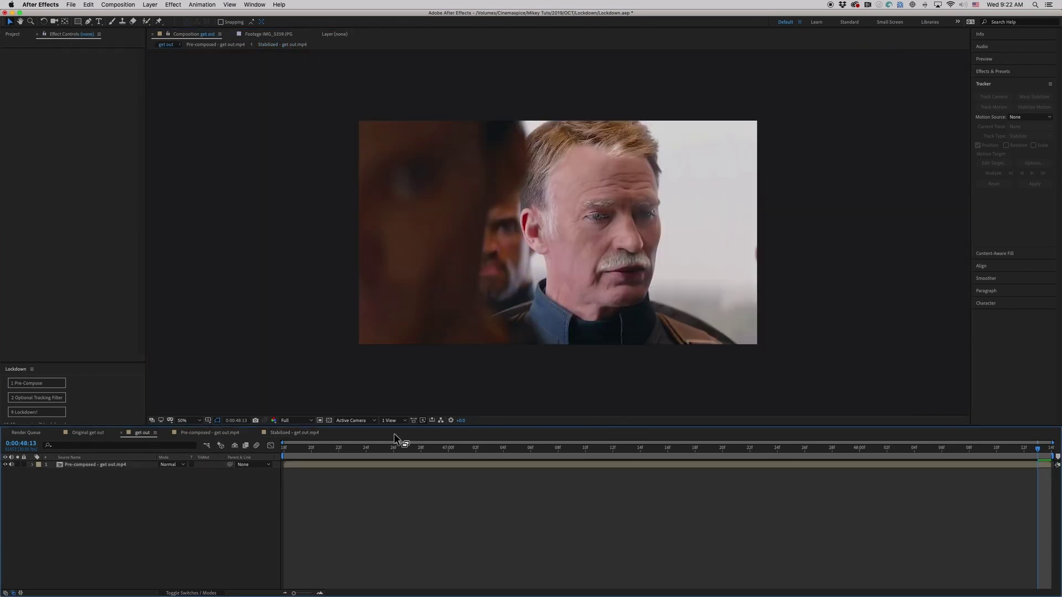
left_click(284, 446)
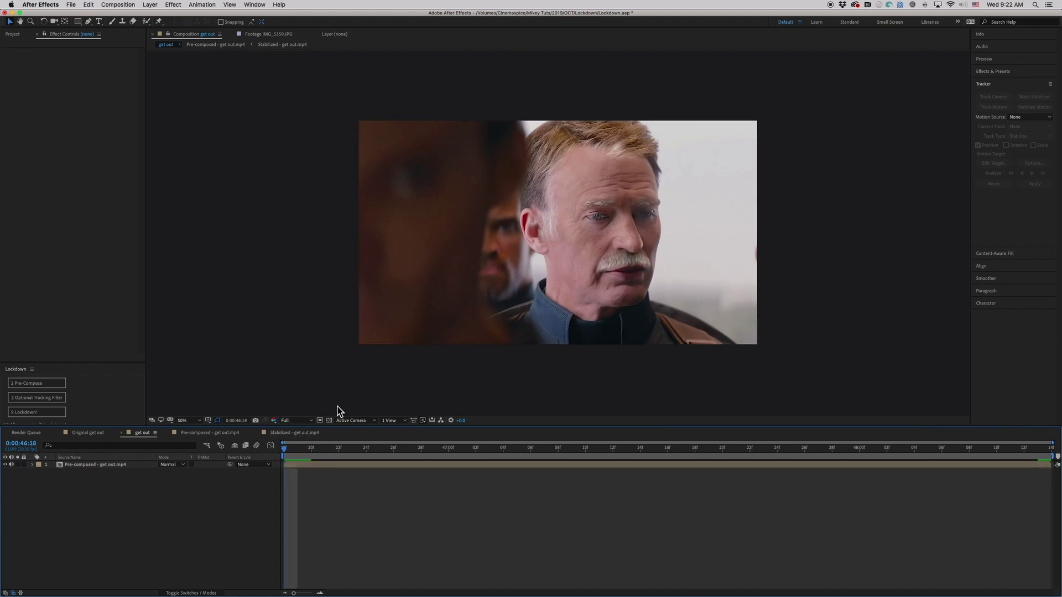
key("space")
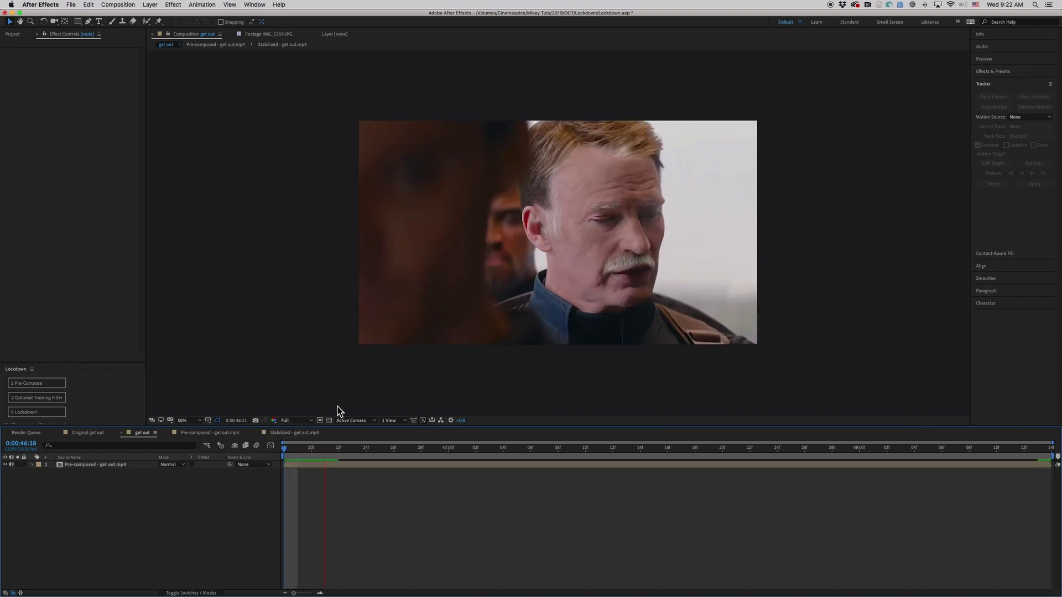
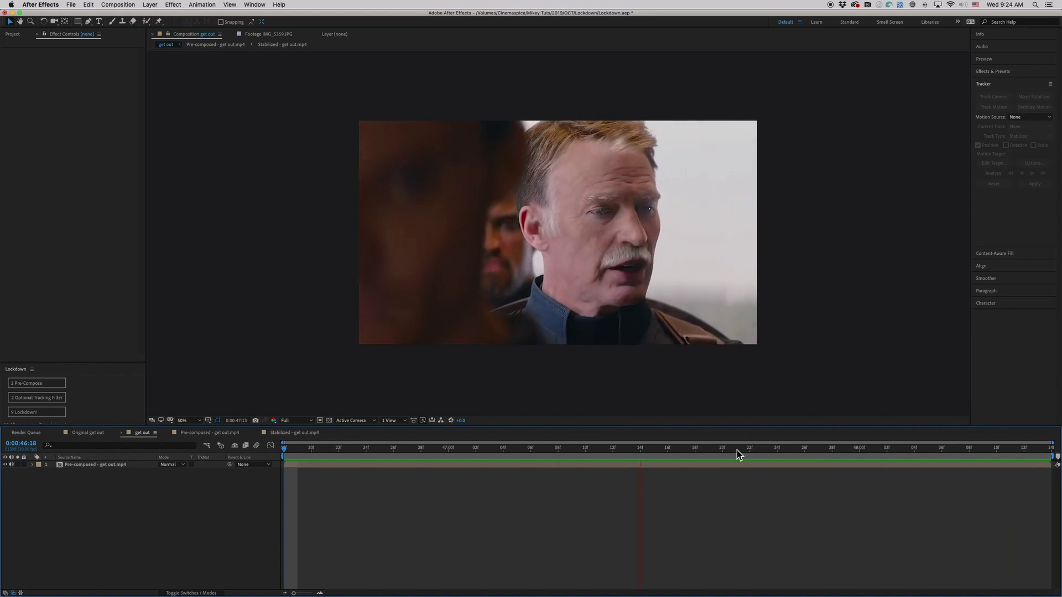
left_click(679, 449)
left_click_drag(680, 449, 236, 433)
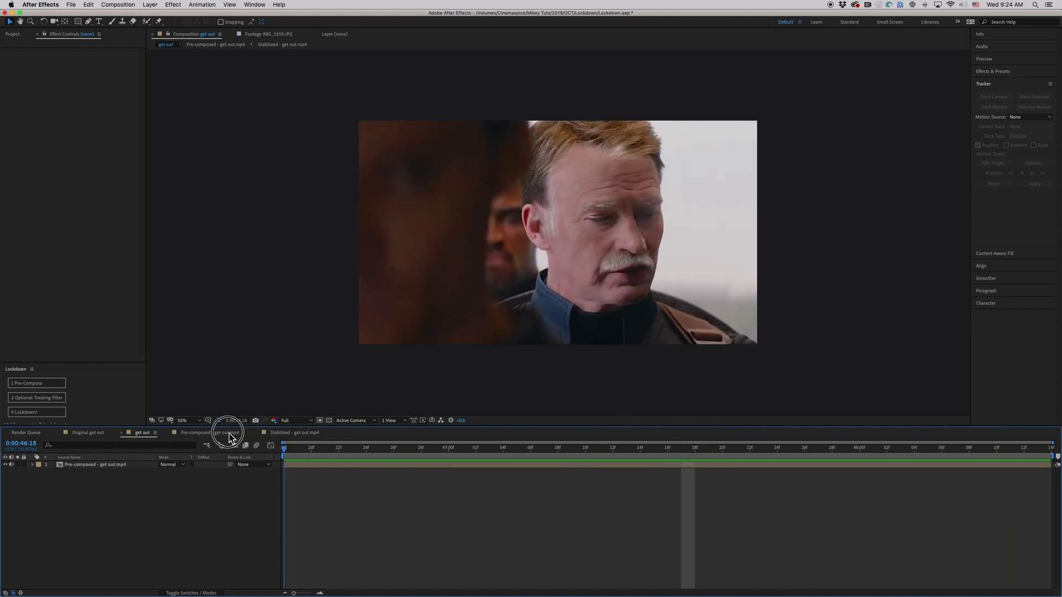
Duplicate the Pre-composed - get out.mp4 layer in the get out composition
left_click(115, 466)
key("super+d")
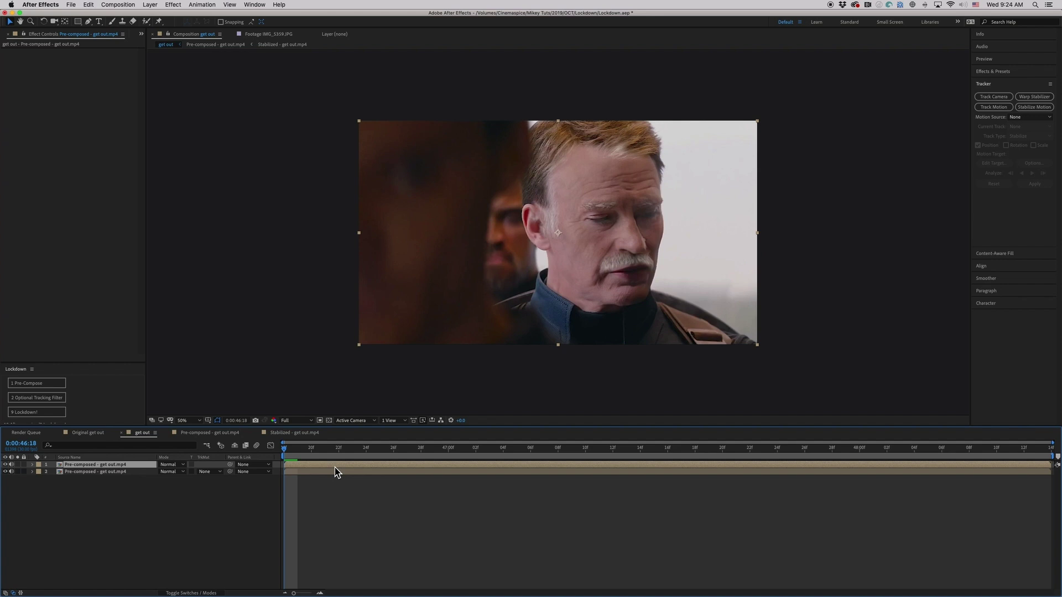
left_click(362, 491)
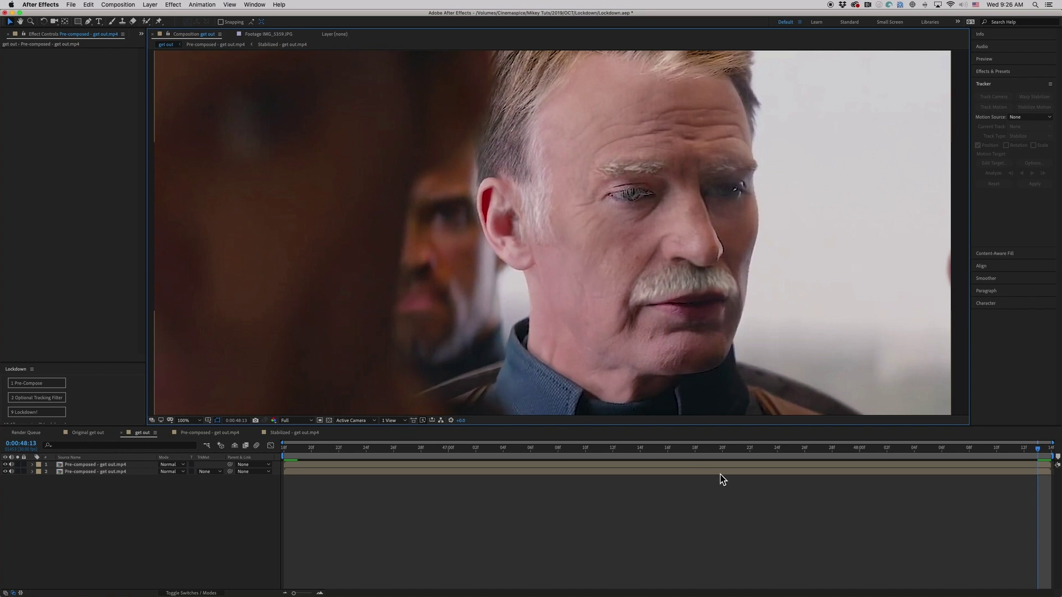
Start motion tracking on the upper Pre-composed - get out.mp4 layer at 0:00:48:13 with the track type set to Raw
left_click(984, 84)
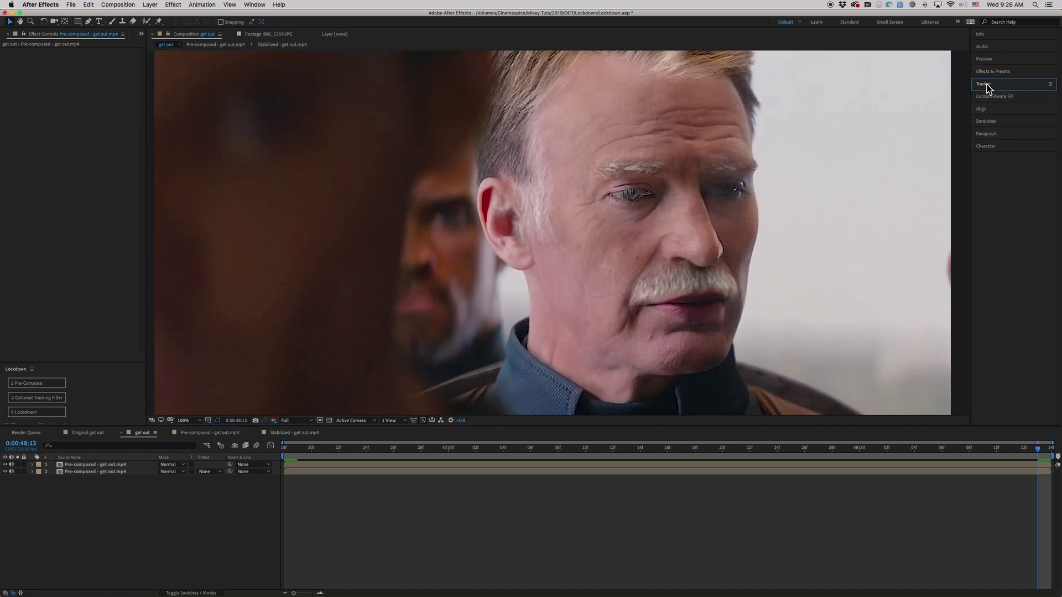
left_click(1027, 465)
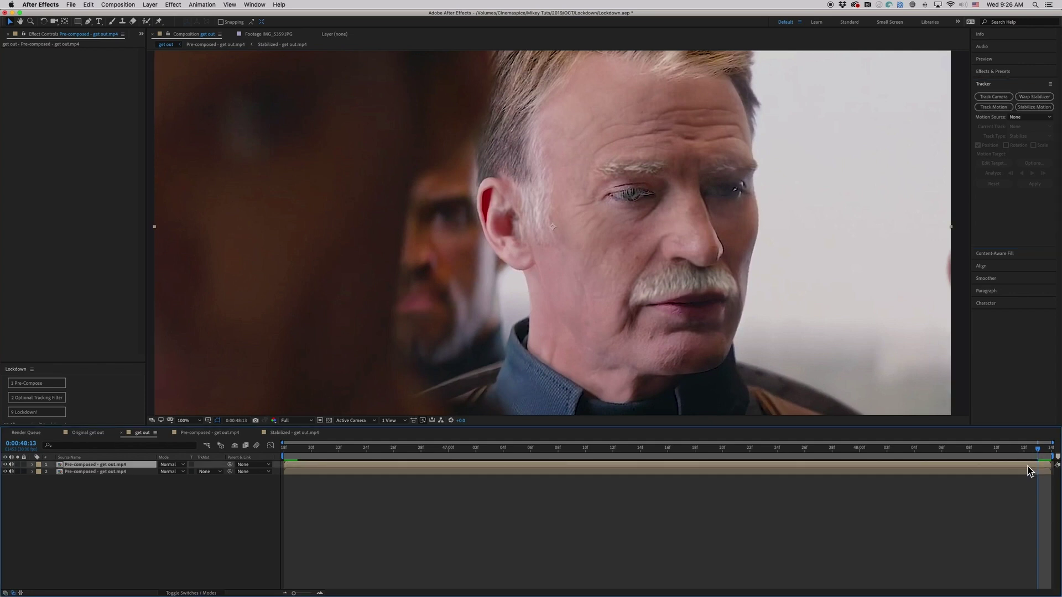
left_click(1002, 110)
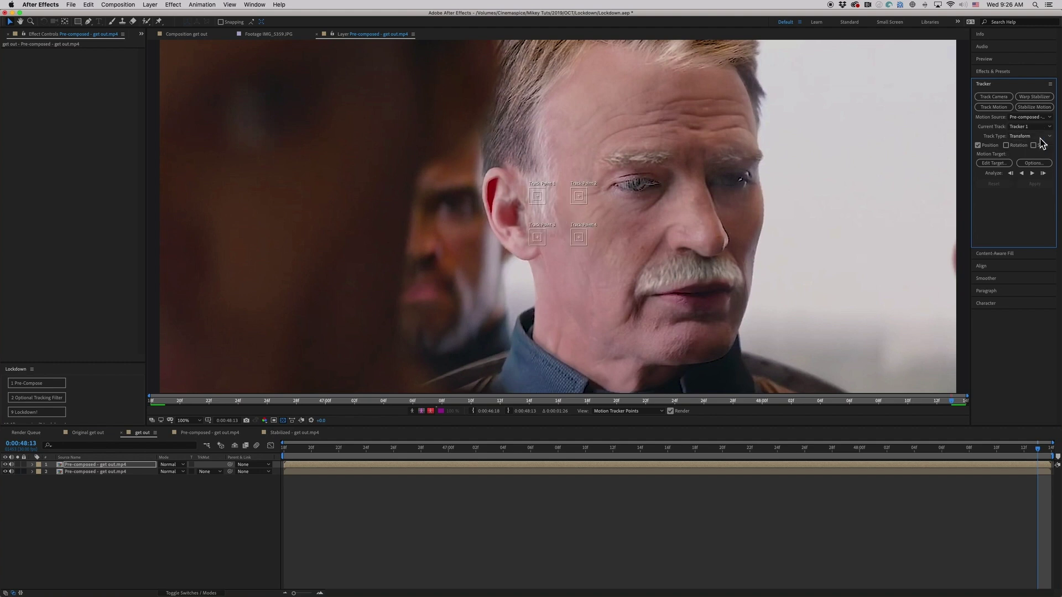
left_click(1050, 136)
left_click(1035, 161)
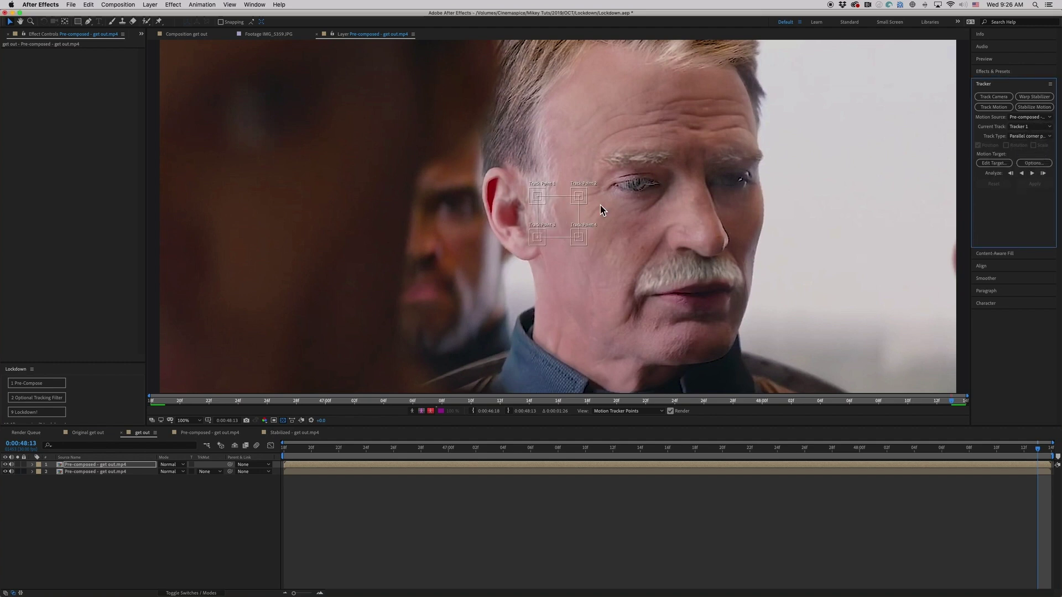
left_click(1046, 136)
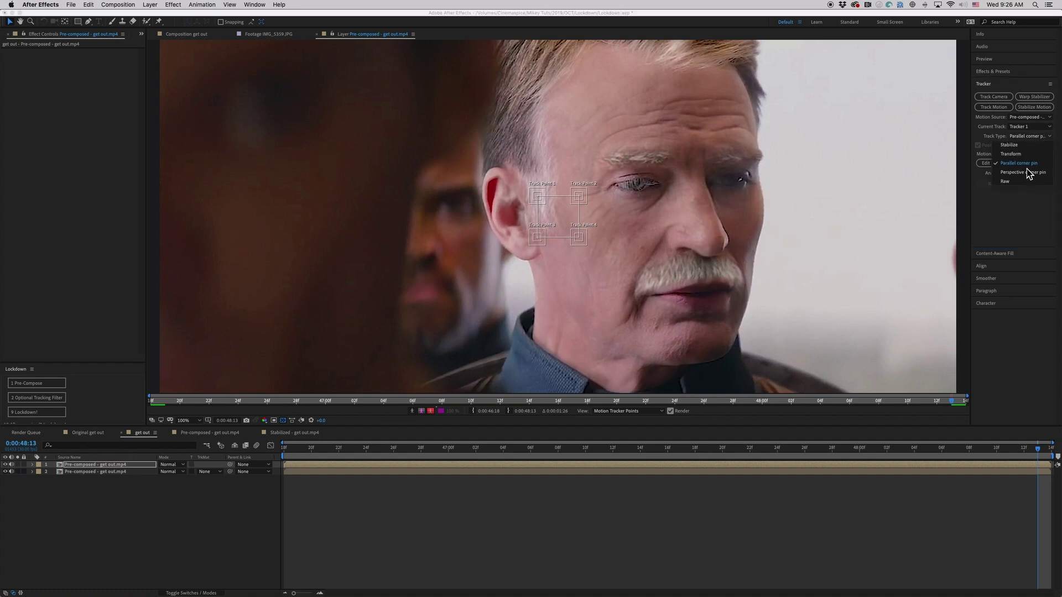
left_click(1014, 181)
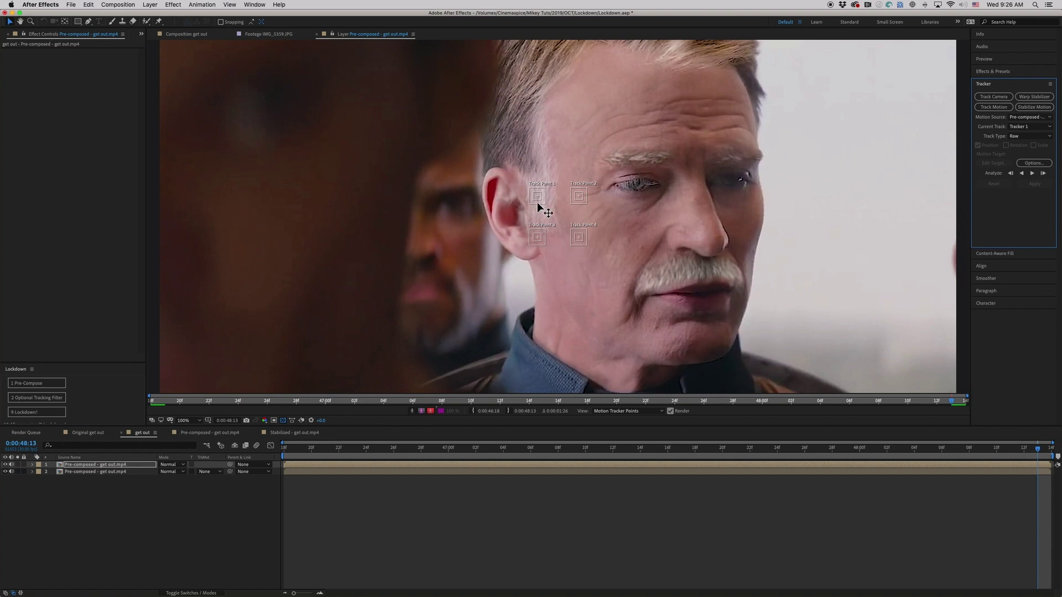
Place the four track points on the nose tip, earlobe, jaw and eyebrow, and track them back to 0:00:46:18
left_click_drag(542, 205, 742, 270)
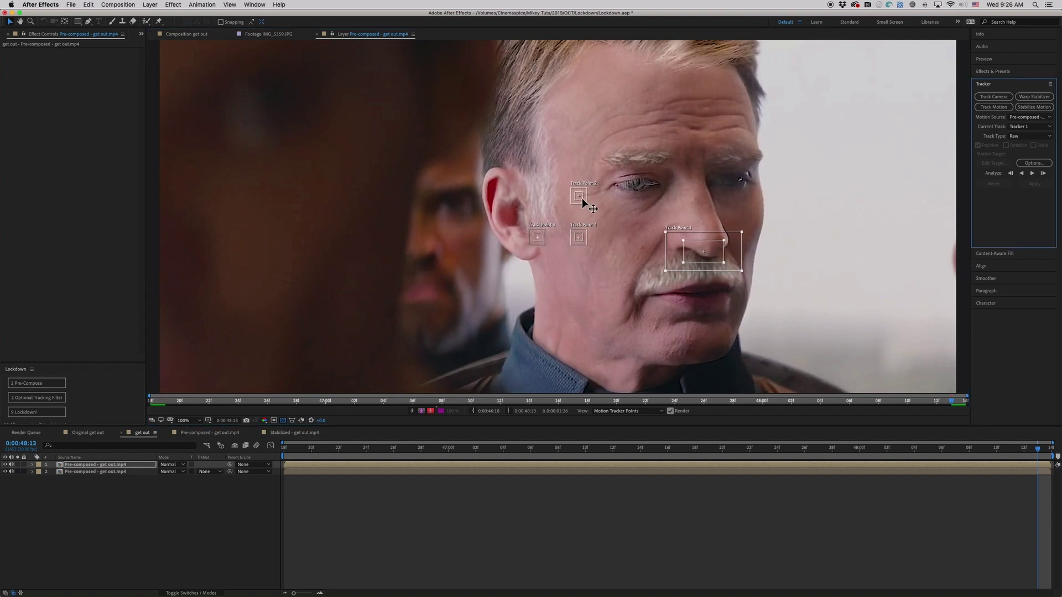
left_click_drag(584, 200, 637, 358)
left_click(540, 239)
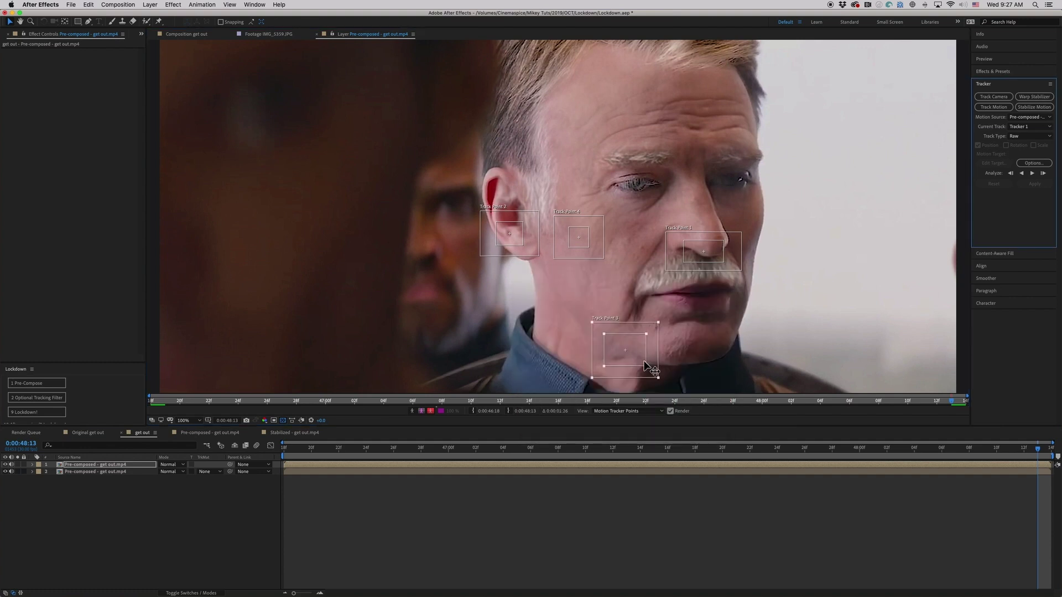
left_click_drag(589, 247, 659, 188)
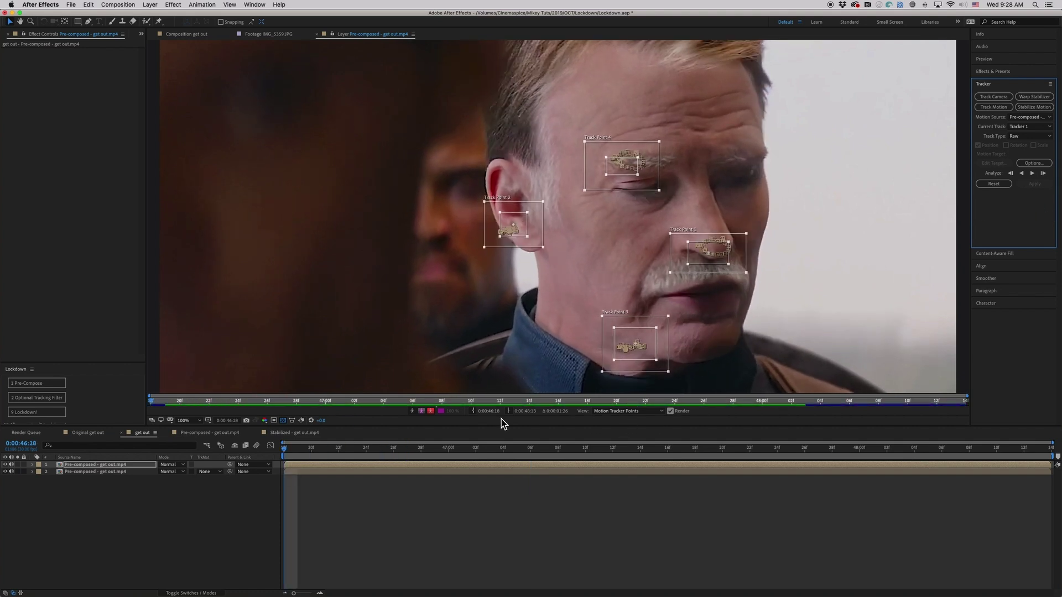
Apply the Liquify effect to the upper Pre-composed - get out.mp4 layer and duplicate it three times
left_click(187, 34)
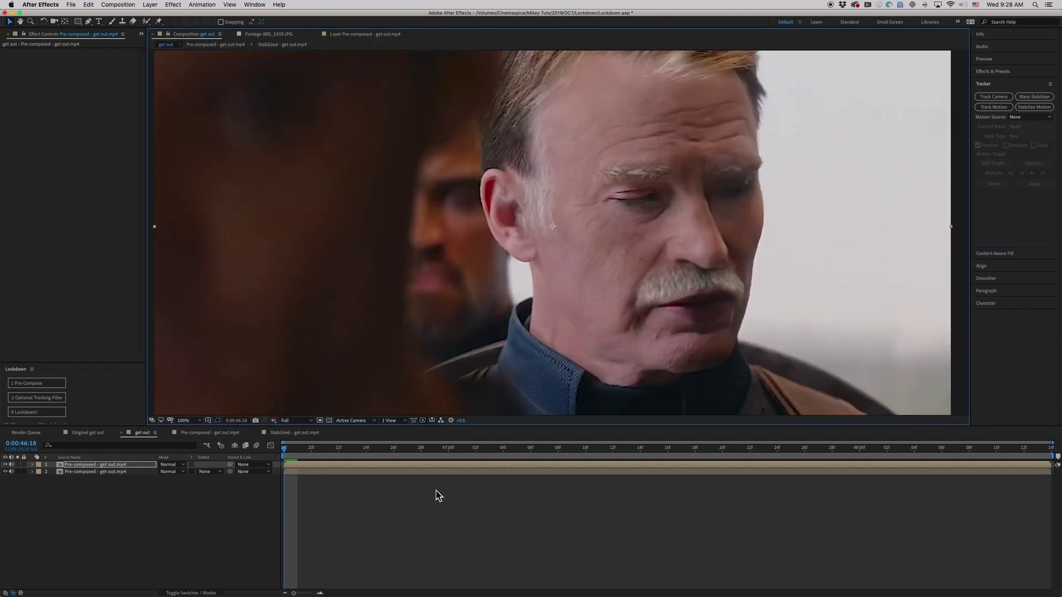
left_click(411, 515)
left_click(304, 465)
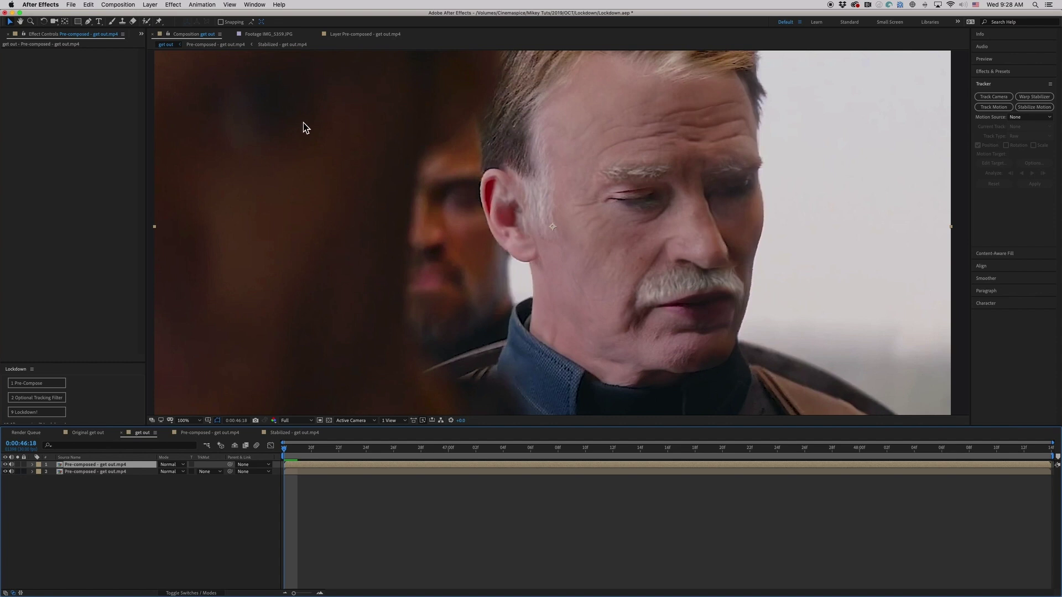
left_click(180, 7)
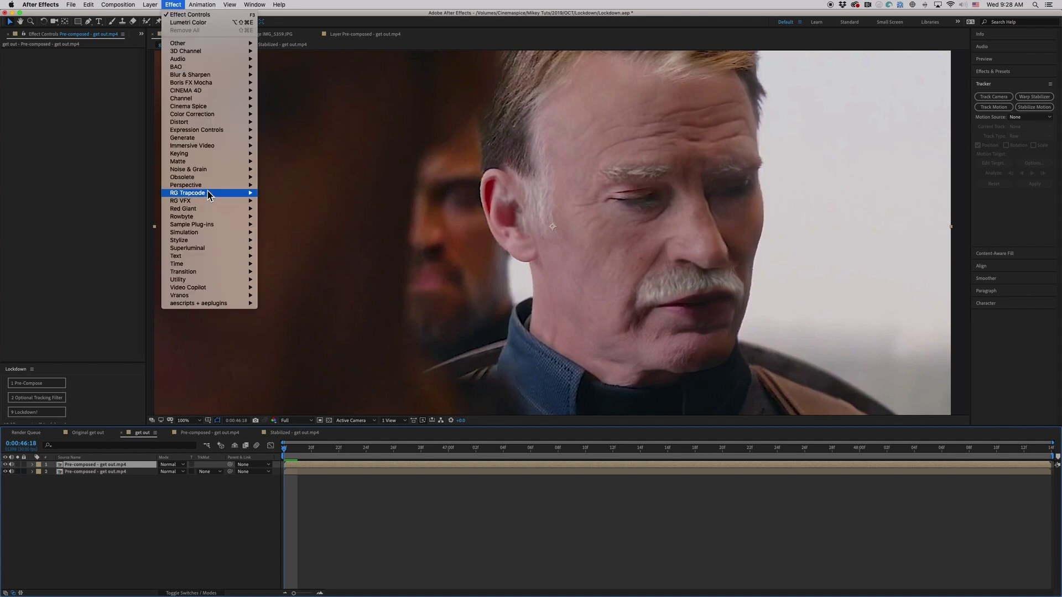
mouse_move(208, 127)
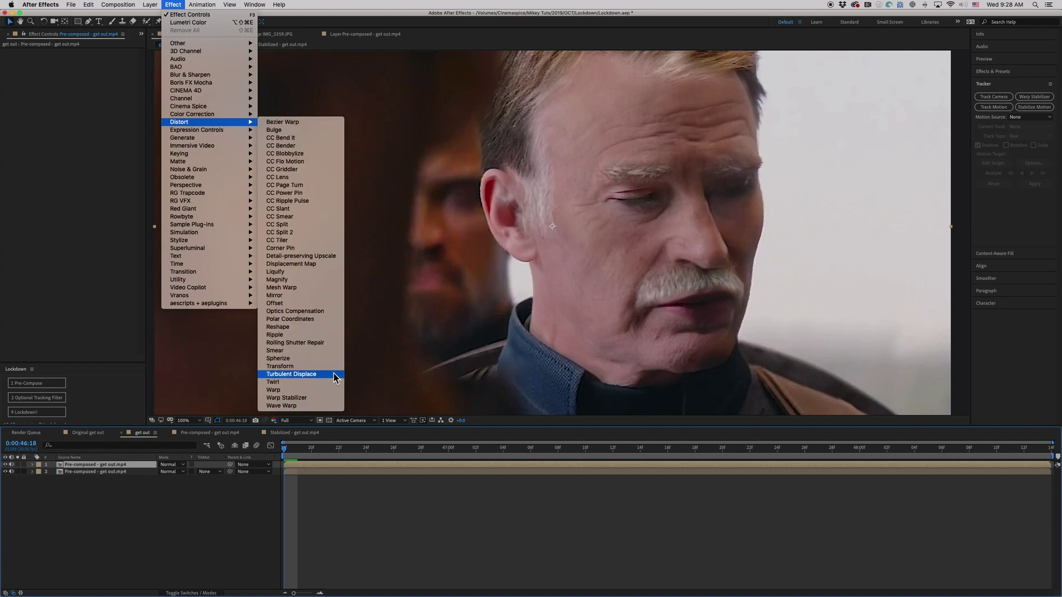
left_click(275, 272)
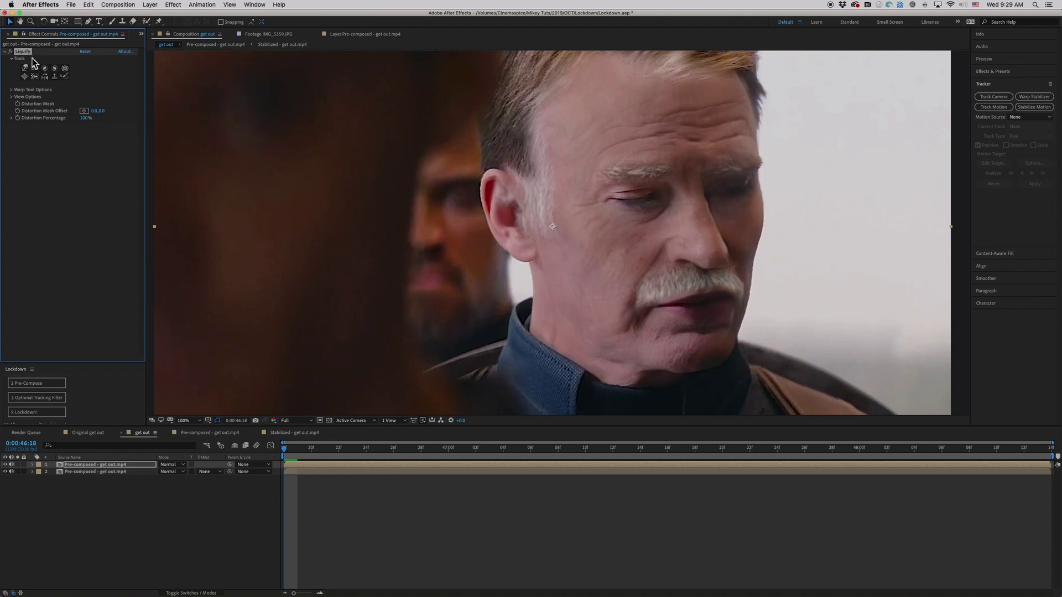
key("super+d")
key("super+d")
key("super+d")
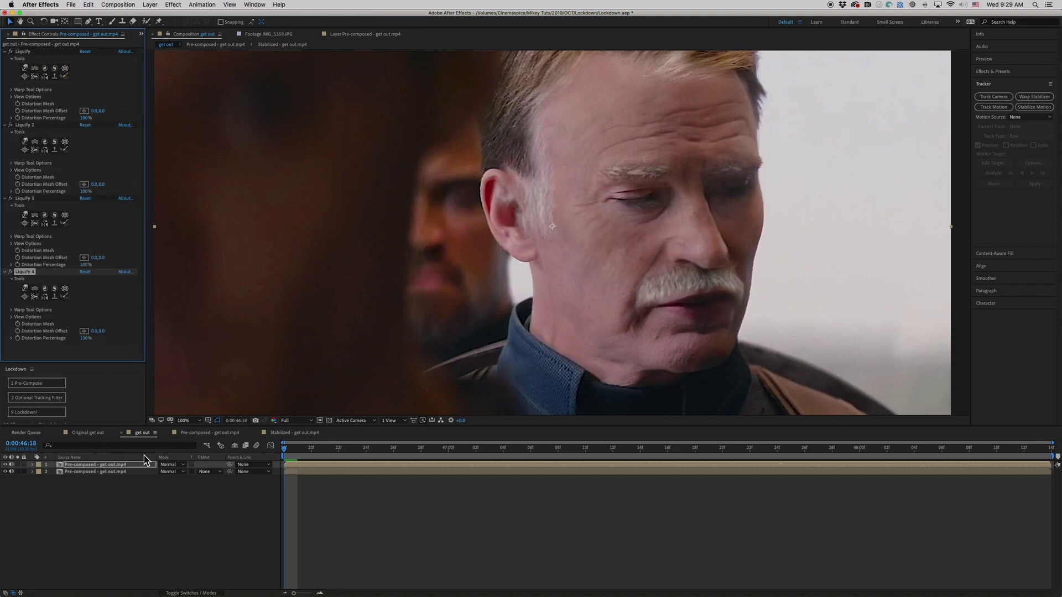
Show the properties of Tracker 1's four track points together with the layer's Liquify effects in an enlarged timeline
key("e")
left_click_drag(332, 430, 325, 304)
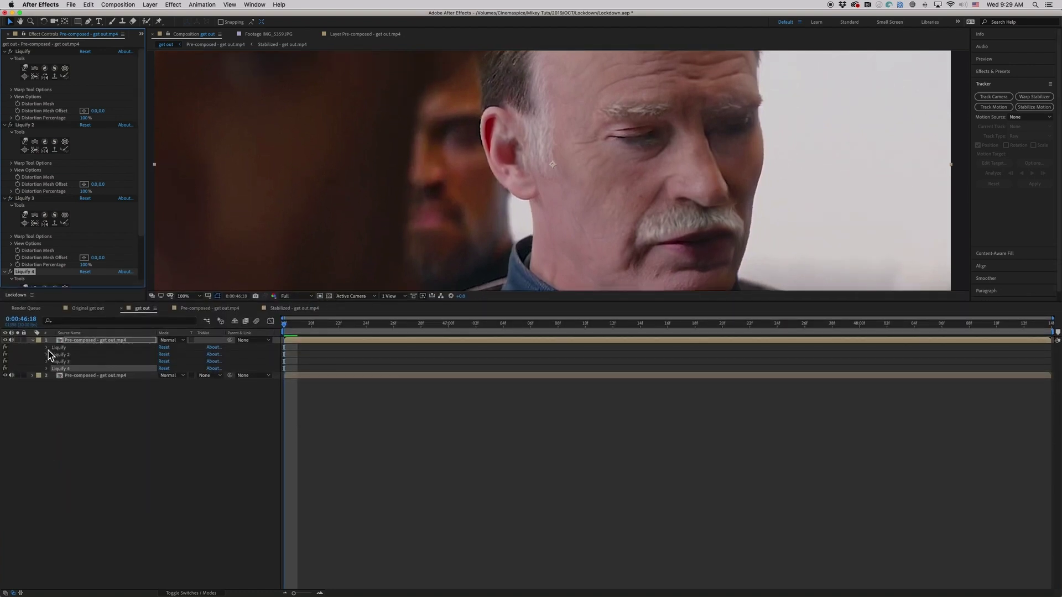
left_click(32, 341)
left_click(33, 341)
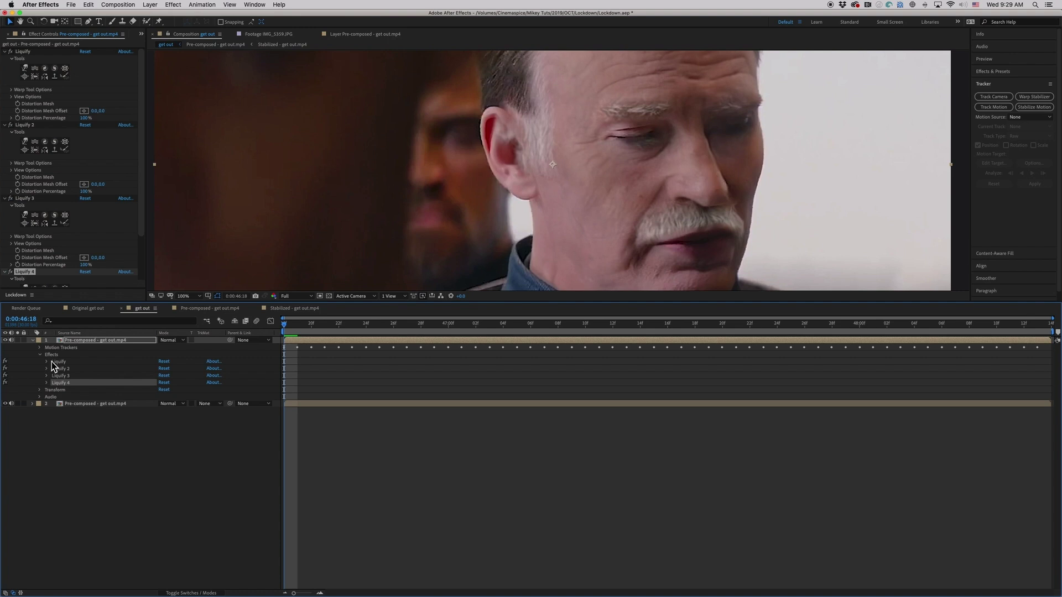
left_click(40, 348)
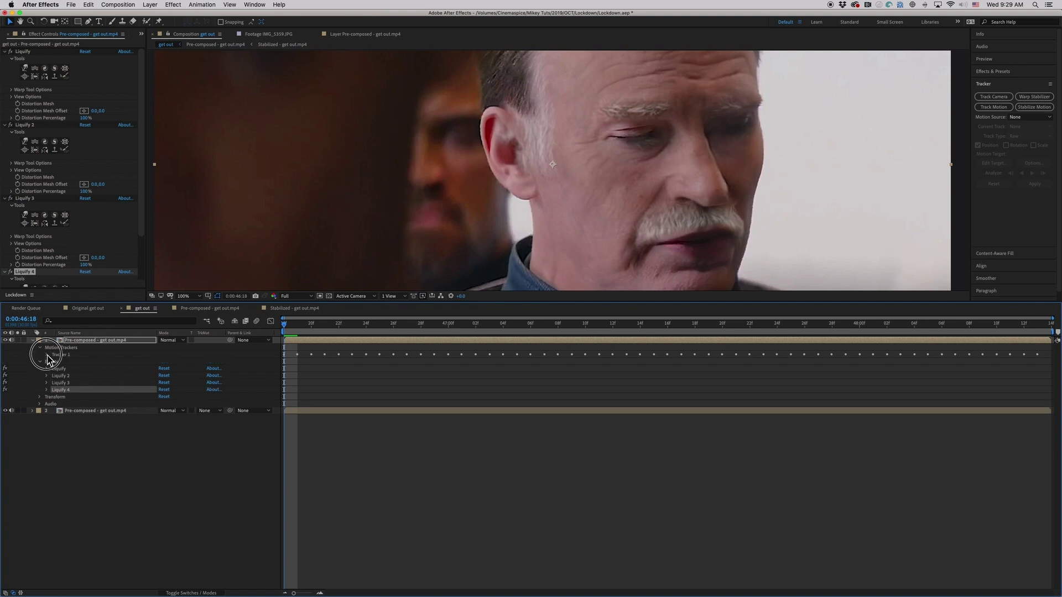
left_click(47, 355)
left_click(54, 362)
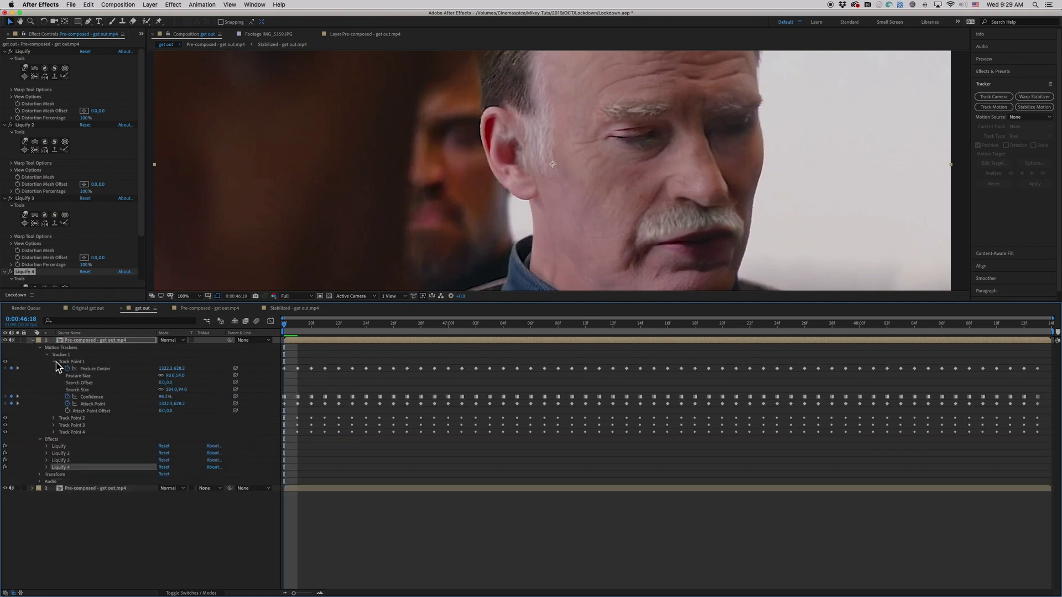
left_click(54, 419)
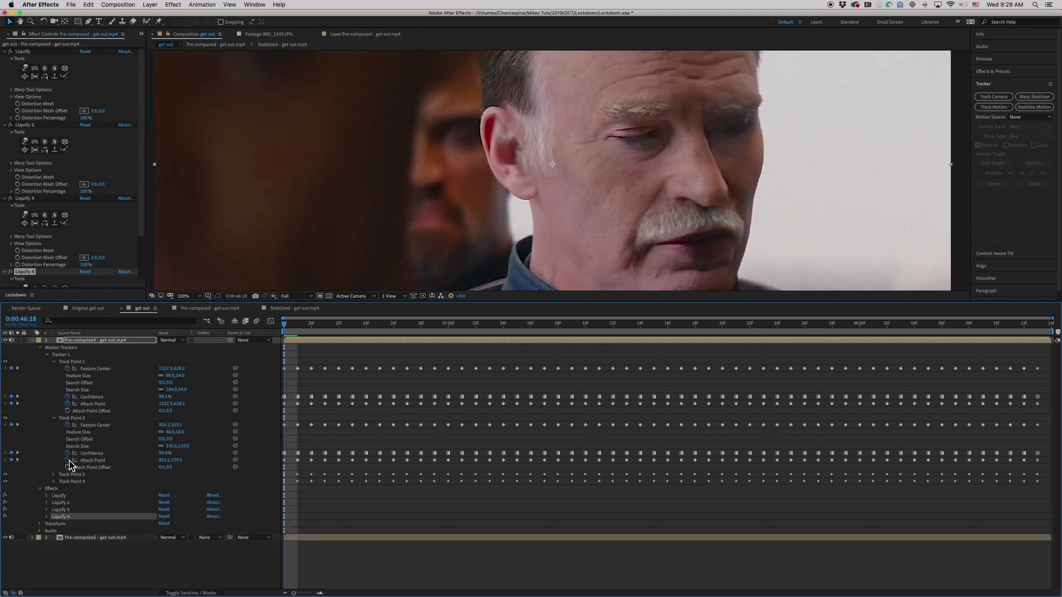
left_click(55, 475)
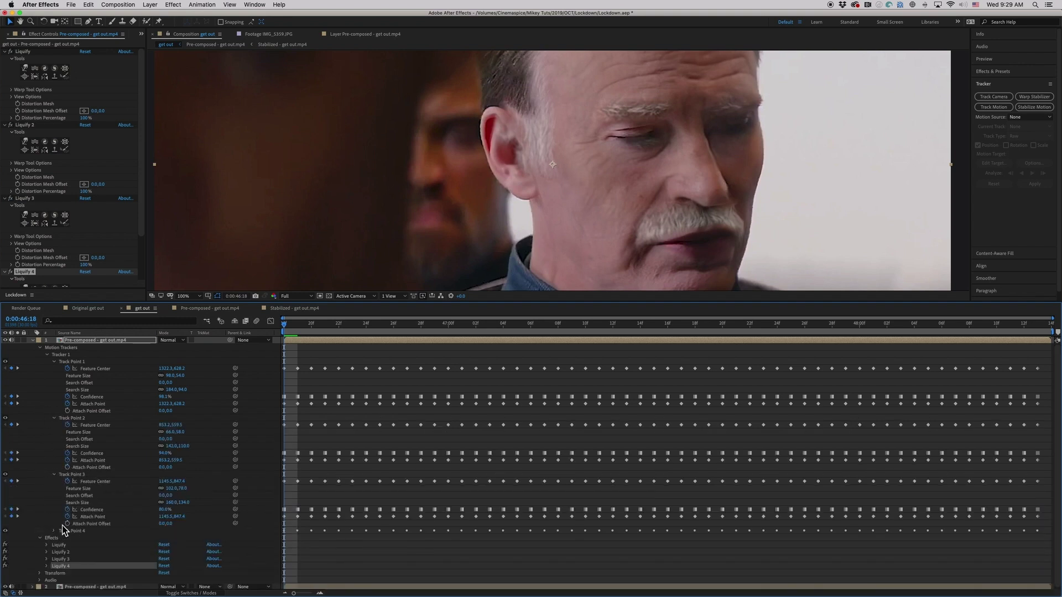
left_click(54, 531)
left_click_drag(354, 302, 356, 116)
Link the first Liquify effect's Distortion Mesh Offset to Track Point 1's Feature Center and subtract [1322.3,628.2] in the expression
left_click(60, 437)
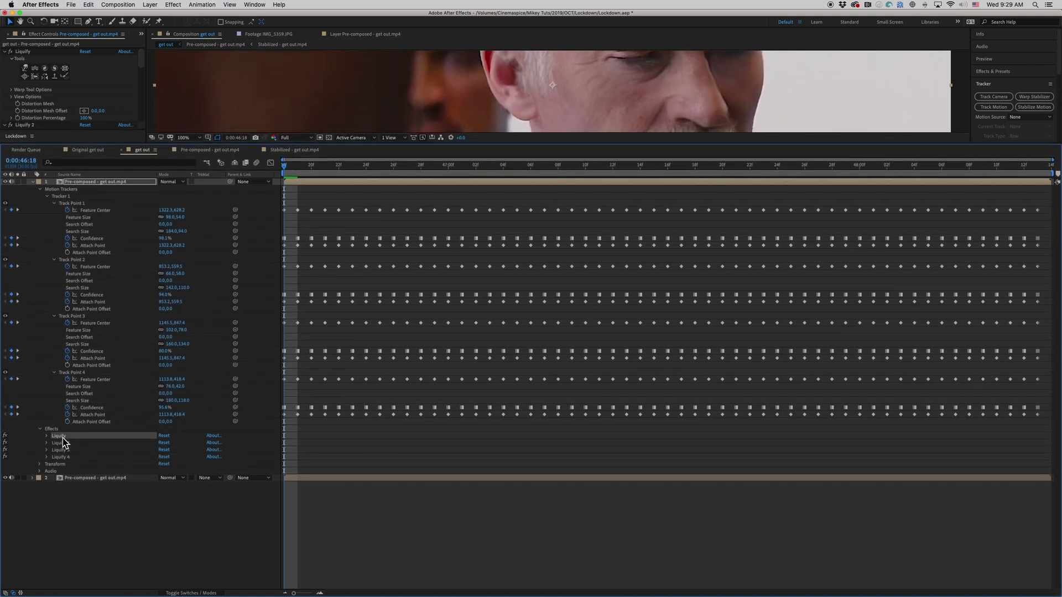
left_click(47, 437)
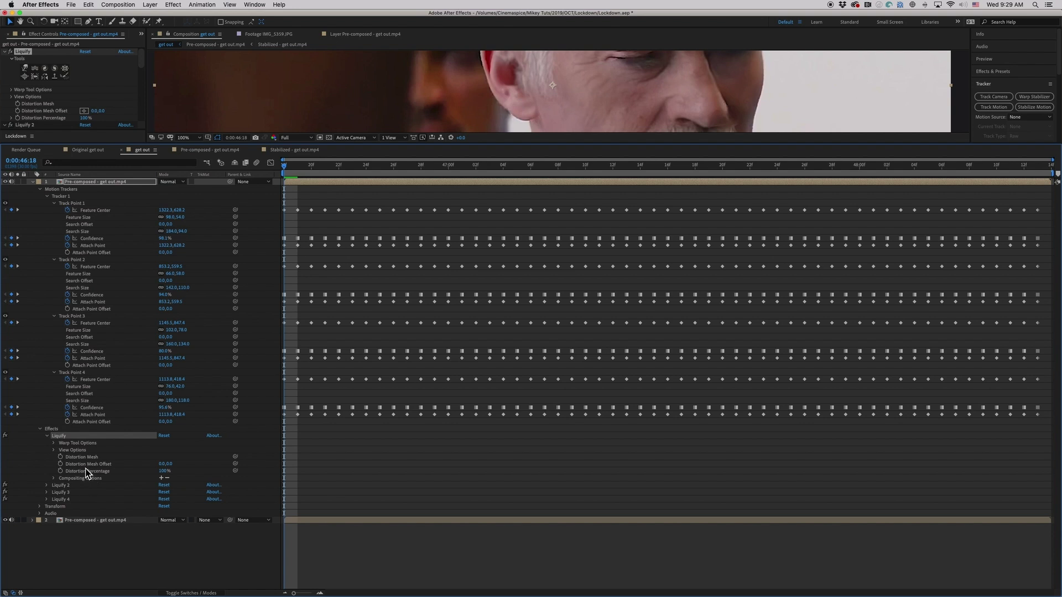
left_click_drag(235, 463, 97, 215)
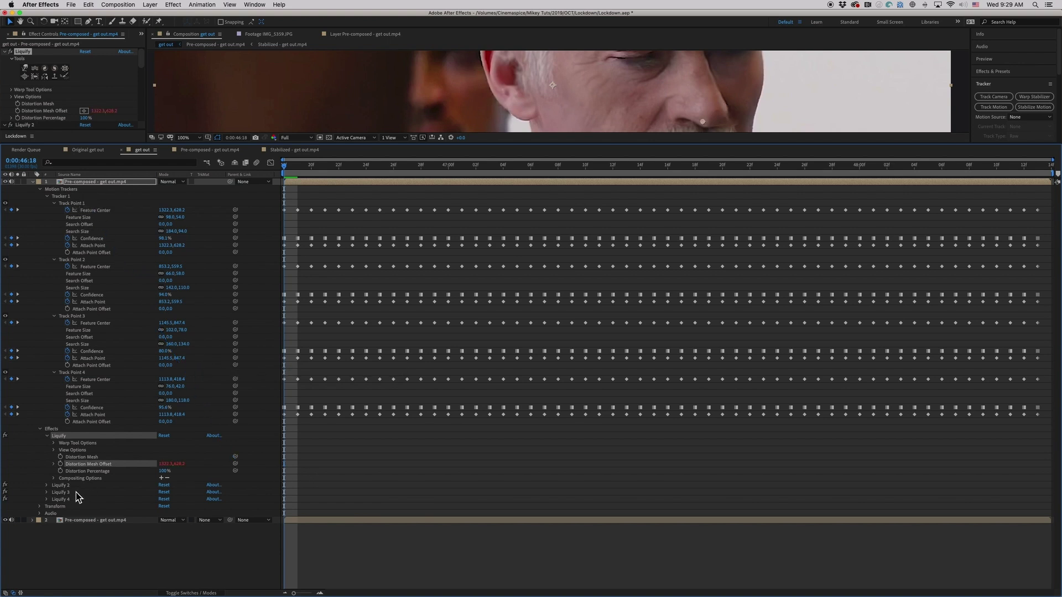
left_click(547, 473)
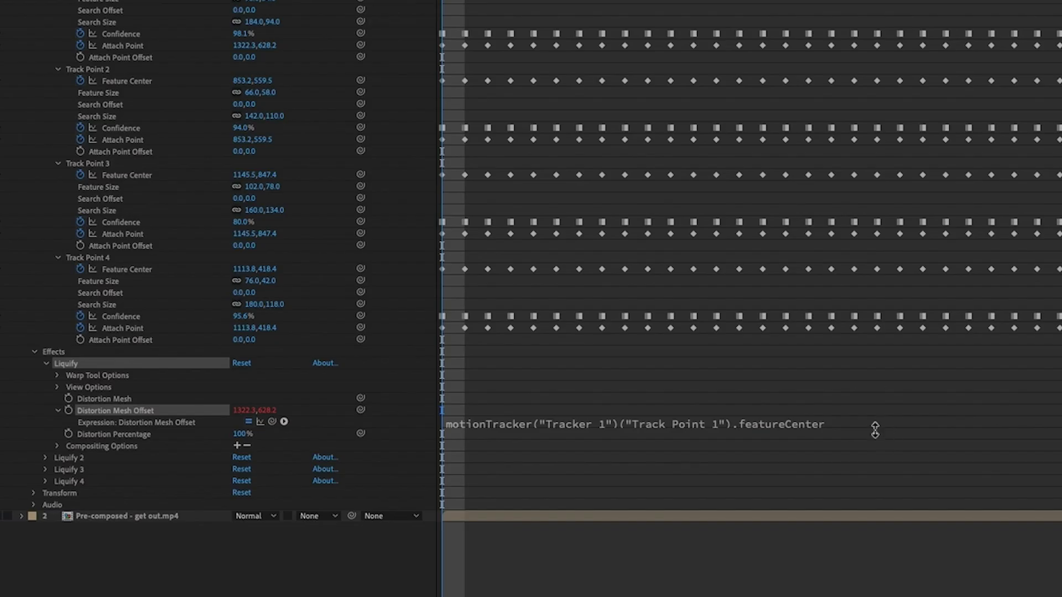
left_click(876, 429)
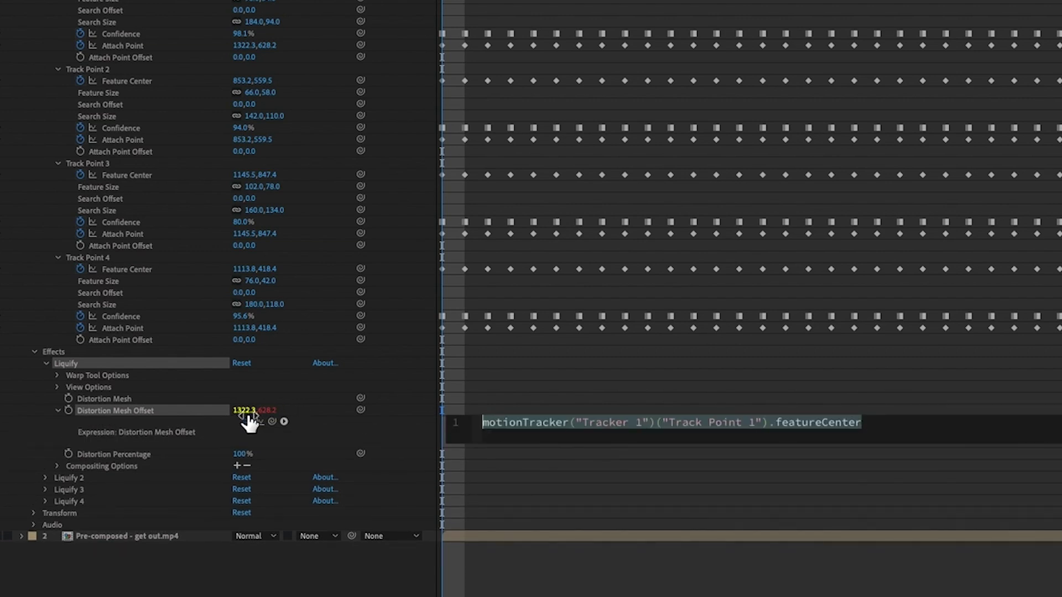
left_click(964, 435)
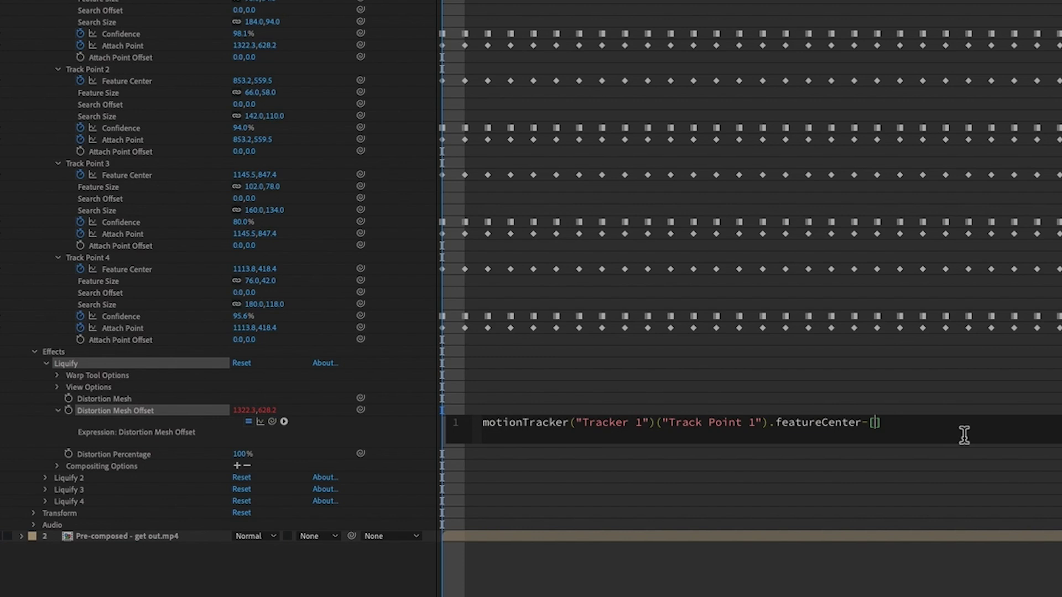
type("-[1322.3,628.2")
left_click(513, 410)
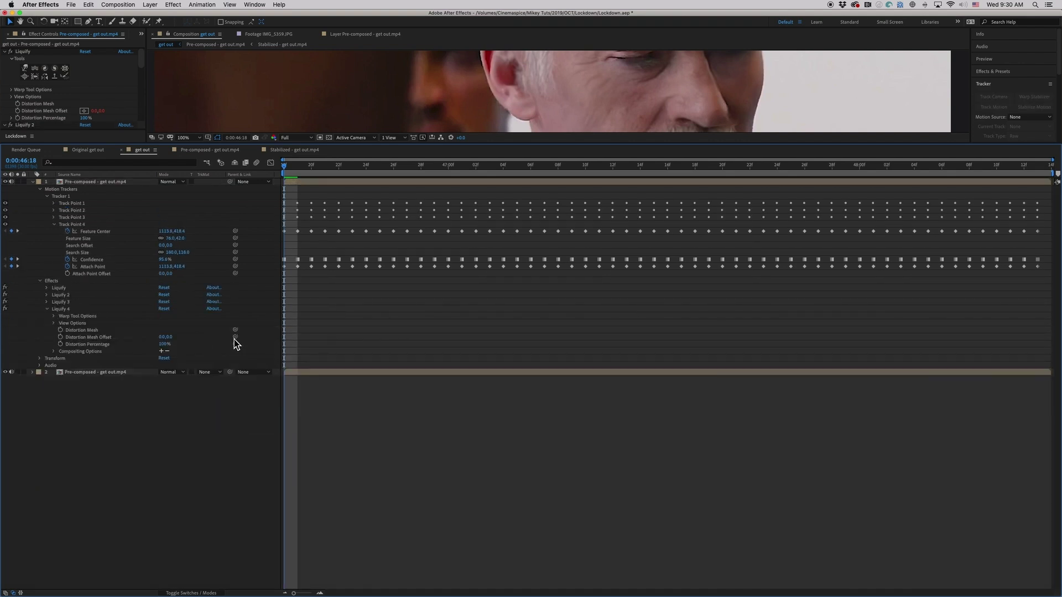
Subtract [1113.8,418.4] in the Distortion Mesh Offset expression of Liquify 4, linked to Track Point 4's Feature Center
left_click(525, 347)
type("-[1]113.8,418.4")
left_click(600, 423)
left_click(47, 309)
Enlarge the composition view and effect controls, go to 0:00:48:13, and collapse Liquify 2, Liquify 3 and Liquify 4
left_click_drag(423, 142, 415, 385)
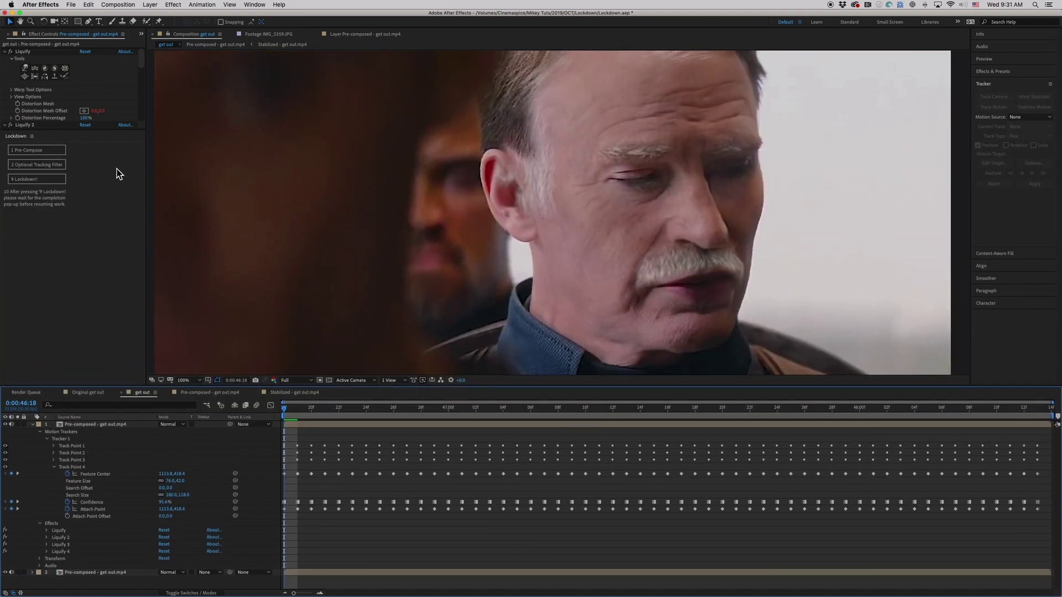
left_click_drag(38, 133, 78, 362)
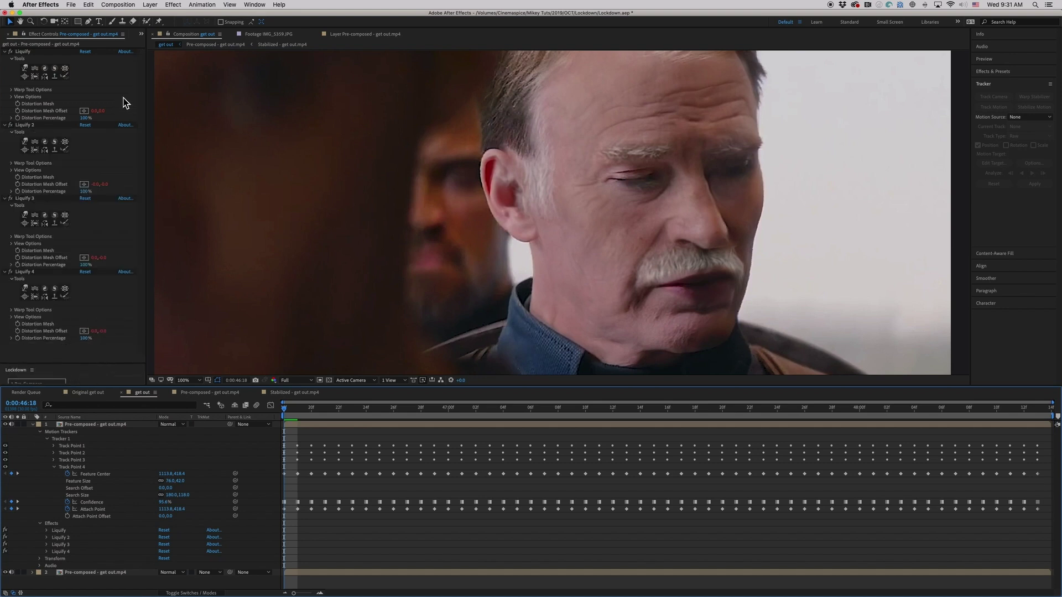
key("End")
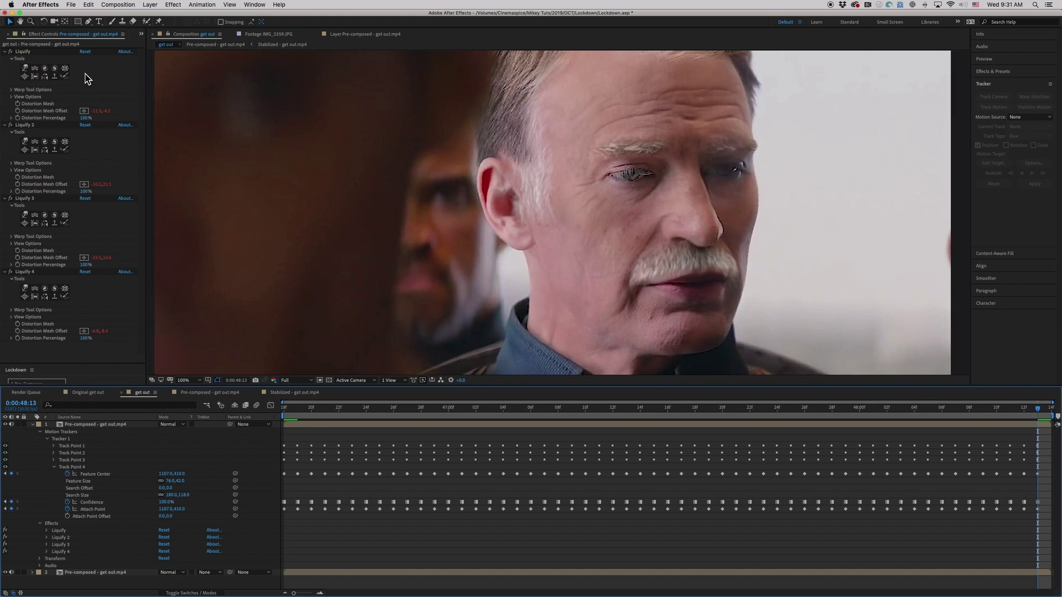
left_click(7, 126)
left_click(7, 132)
left_click(8, 139)
Enlarge the nose tip with the first Liquify effect's Bloat tool at brush size 100, and pull it downward with the Warp tool
left_click(39, 52)
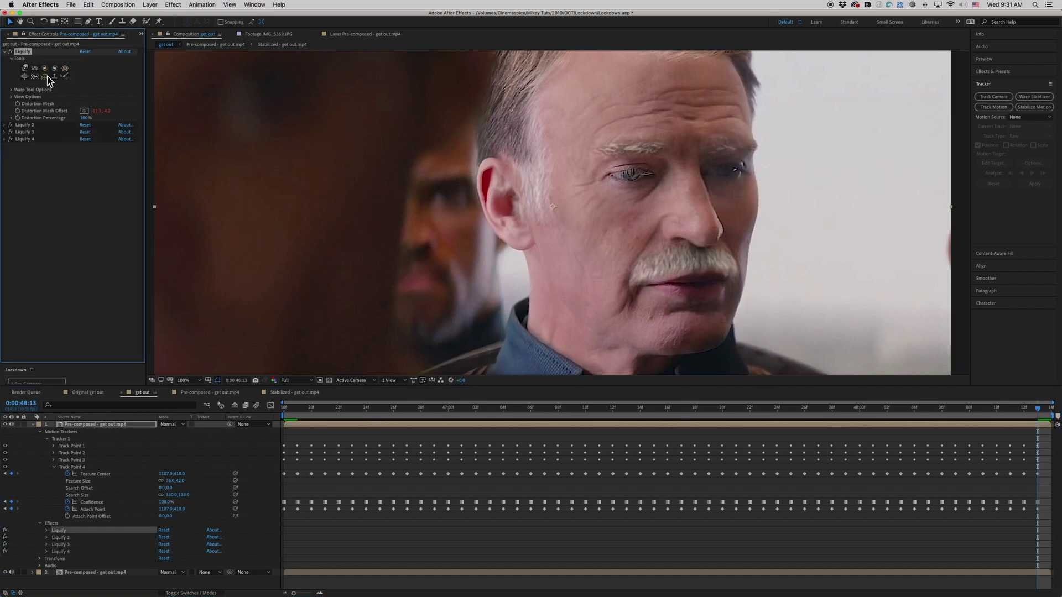
left_click(12, 90)
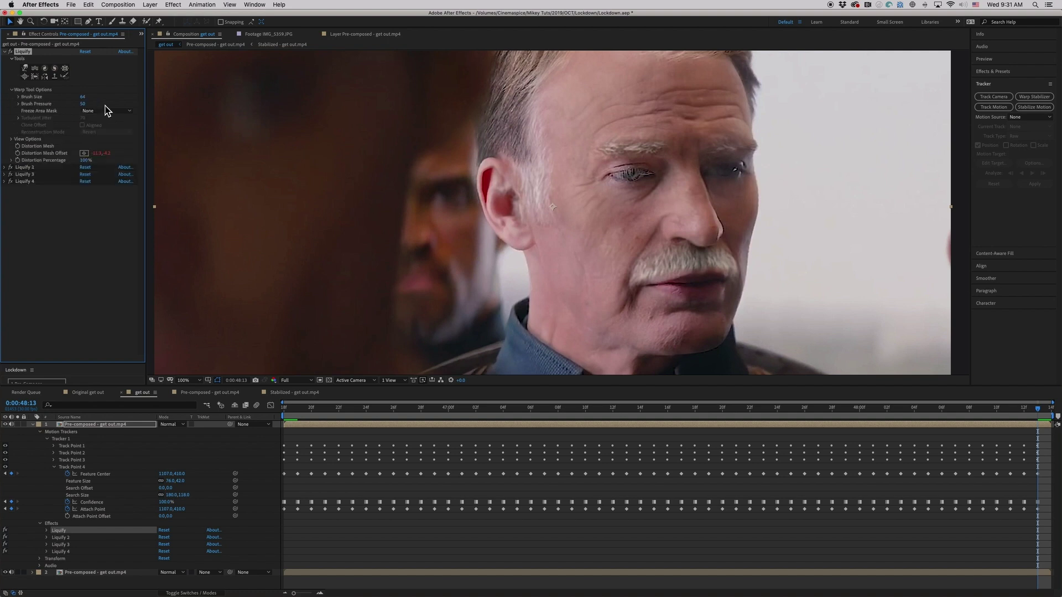
left_click(86, 98)
type("100")
key("Return")
left_click(24, 77)
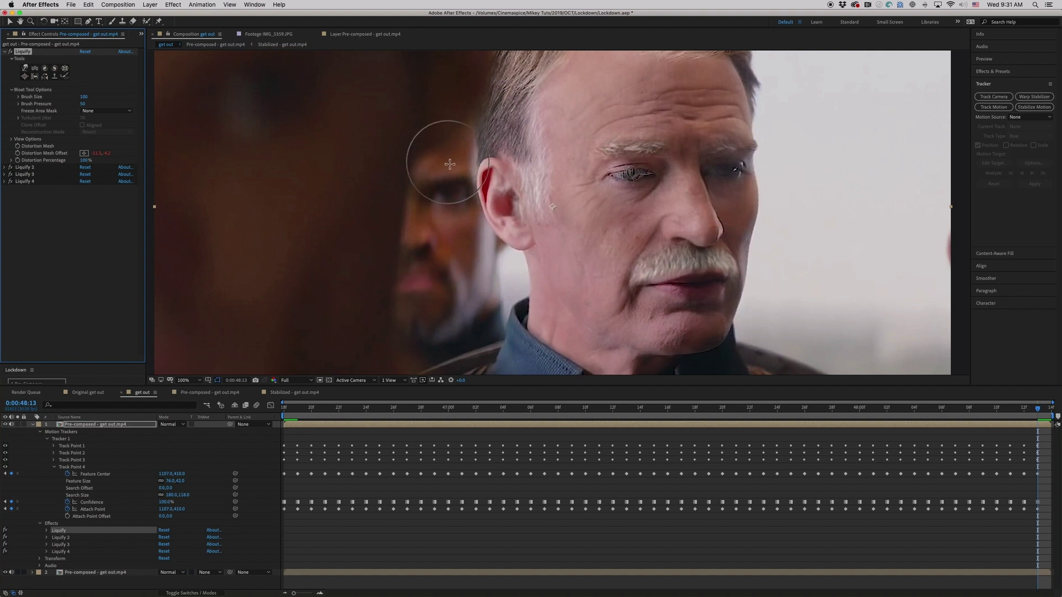
left_click(702, 226)
left_click(687, 226)
left_click(673, 225)
left_click(670, 226)
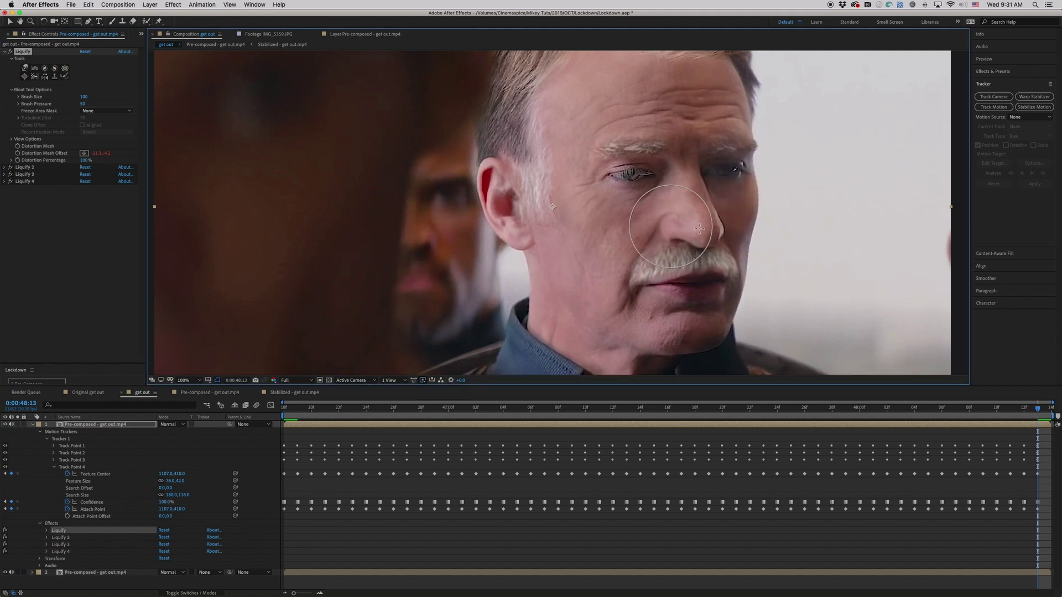
left_click(693, 225)
left_click(687, 225)
left_click(675, 225)
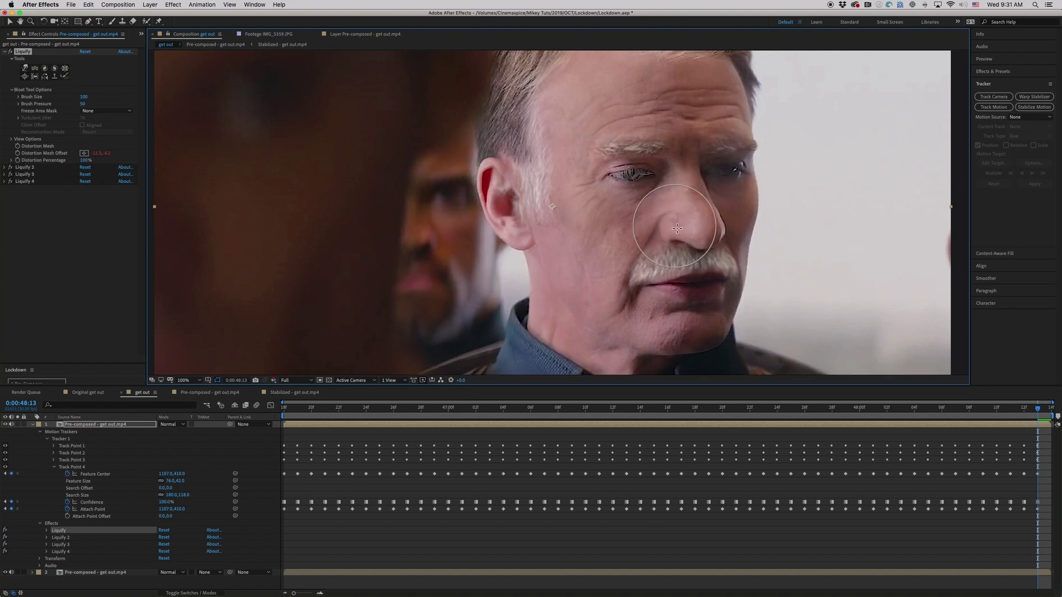
left_click(25, 68)
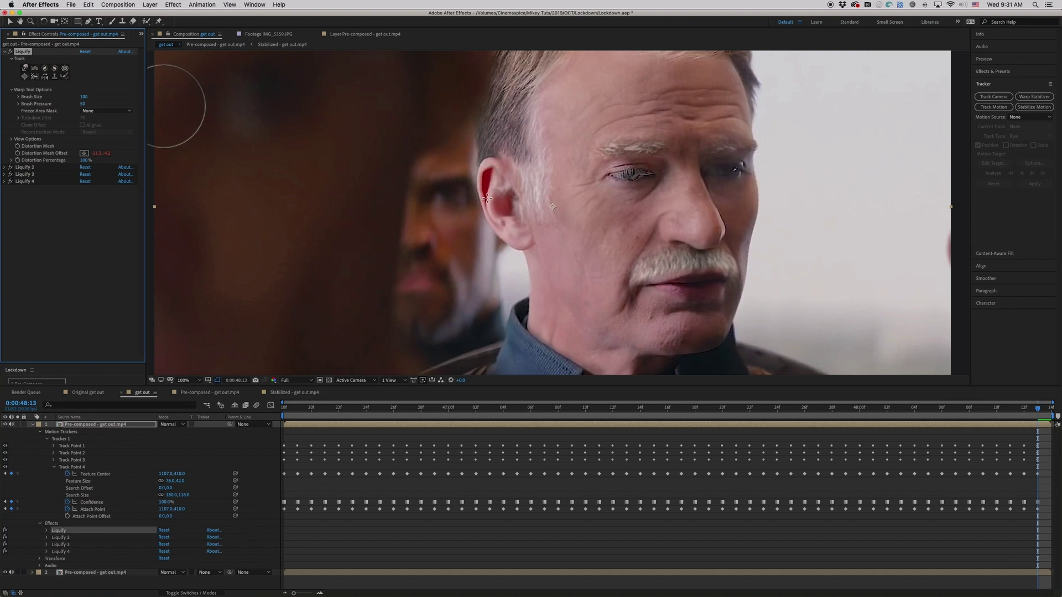
mouse_move(691, 224)
left_mouse_down()
mouse_move(691, 239)
mouse_move(704, 225)
mouse_move(730, 251)
left_mouse_up()
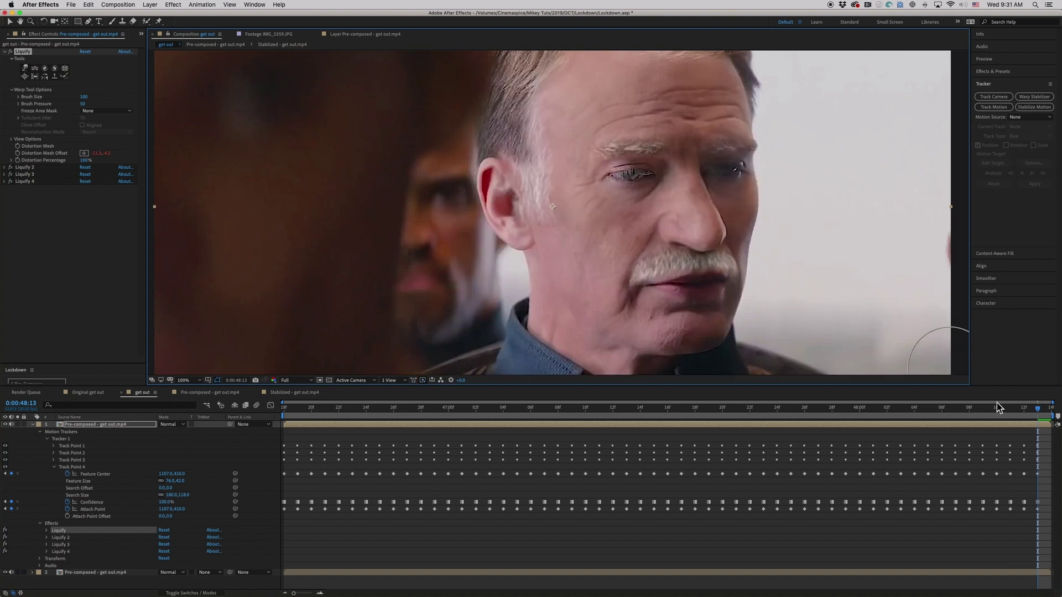
Set fast previews to Off (Final Quality) and preview the liquified nose in motion from 0:00:46:18
left_click(441, 379)
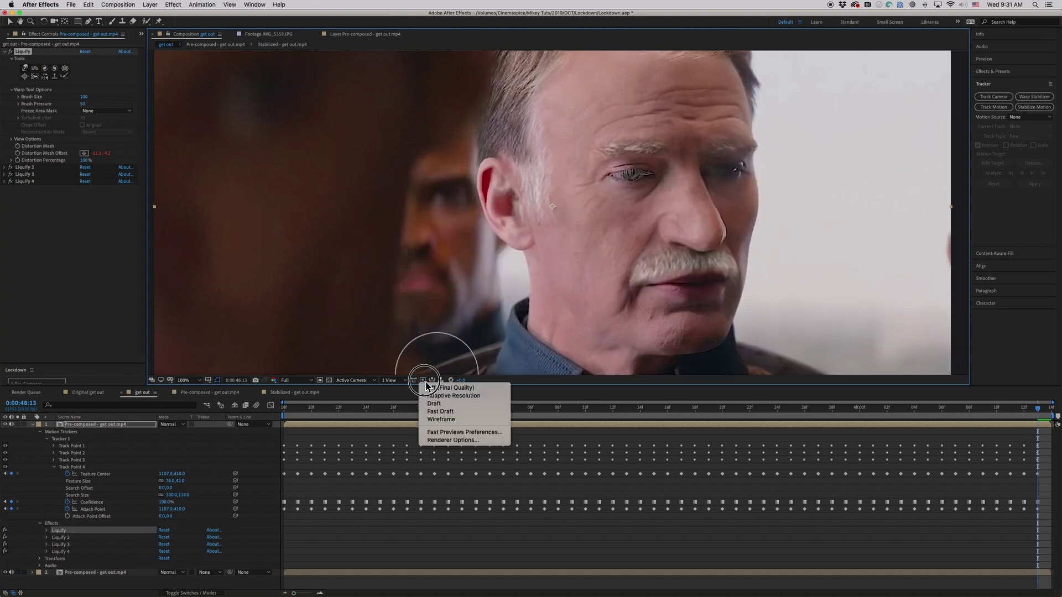
left_click(442, 390)
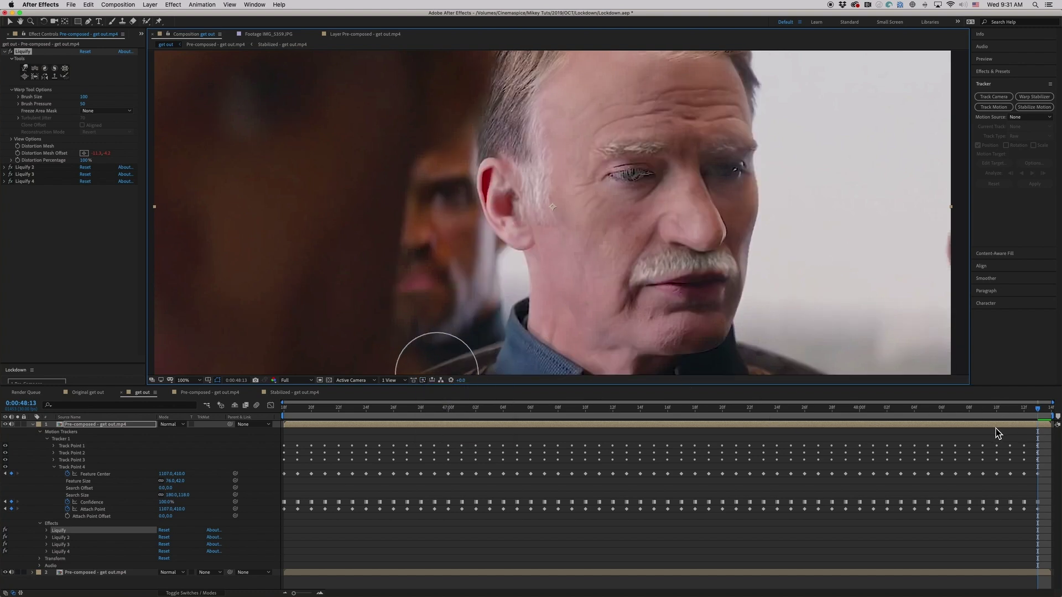
left_click_drag(1023, 411, 205, 330)
key("space")
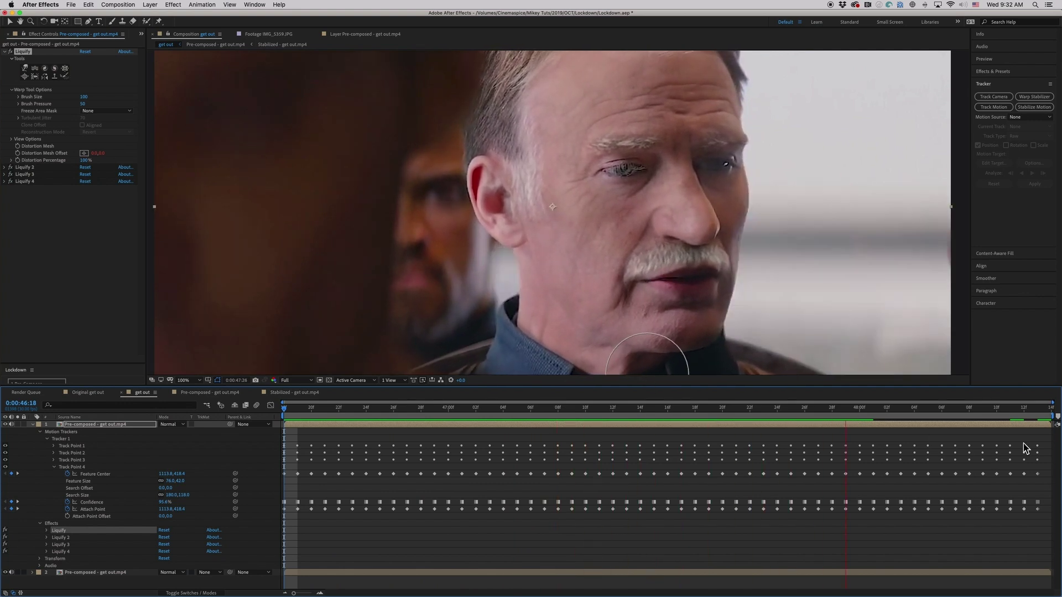
At 0:00:48:13, pull the ear outward with Liquify 2's Warp tool at brush size 100, and compare it with the effect off and on
left_click(1037, 407)
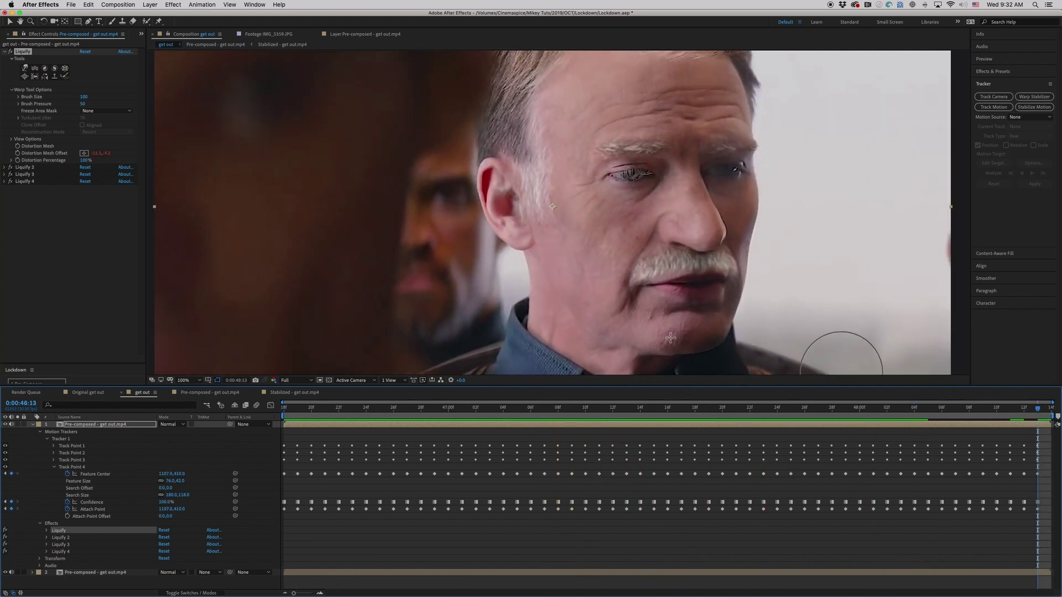
key("space")
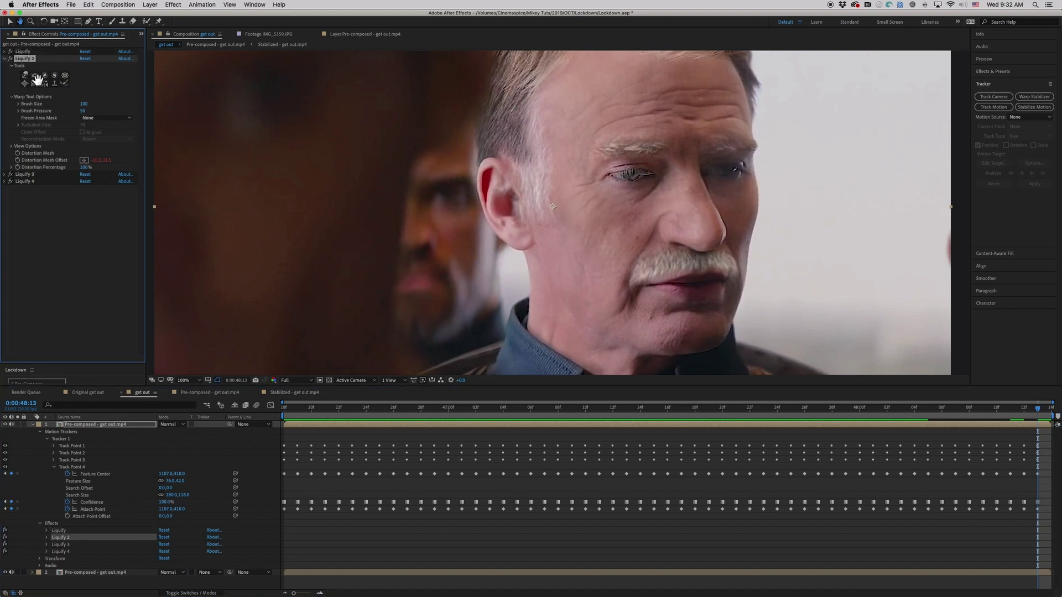
left_click(24, 75)
mouse_move(522, 235)
left_mouse_down()
mouse_move(526, 247)
mouse_move(489, 233)
mouse_move(494, 206)
mouse_move(470, 206)
mouse_move(476, 178)
left_mouse_up()
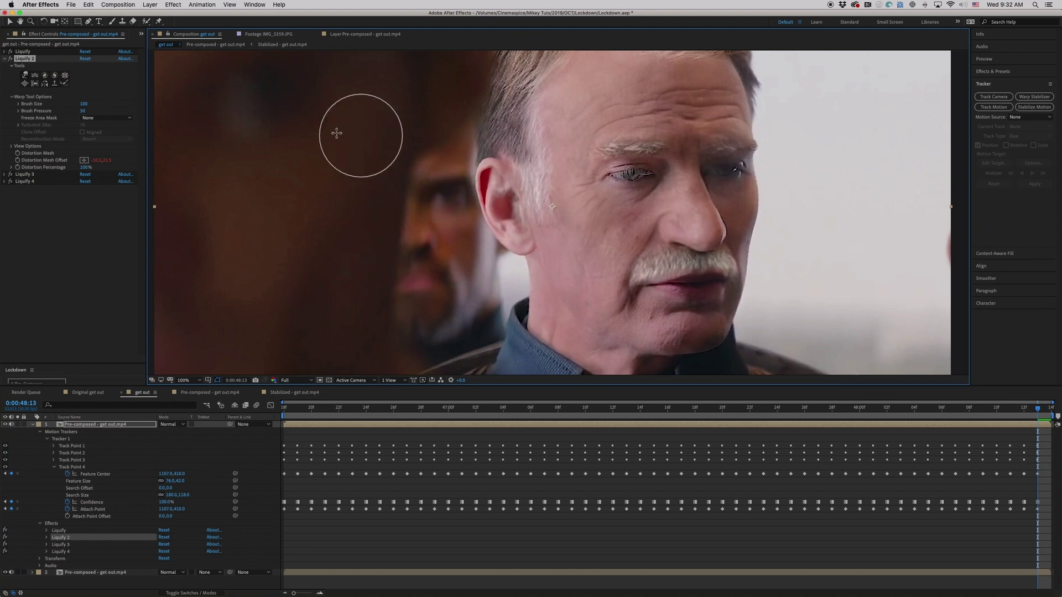
left_click(11, 59)
left_click(10, 58)
Preview the reshaped ear in motion from 0:00:46:18, and return to 0:00:48:13
left_click_drag(986, 409, 174, 346)
key("space")
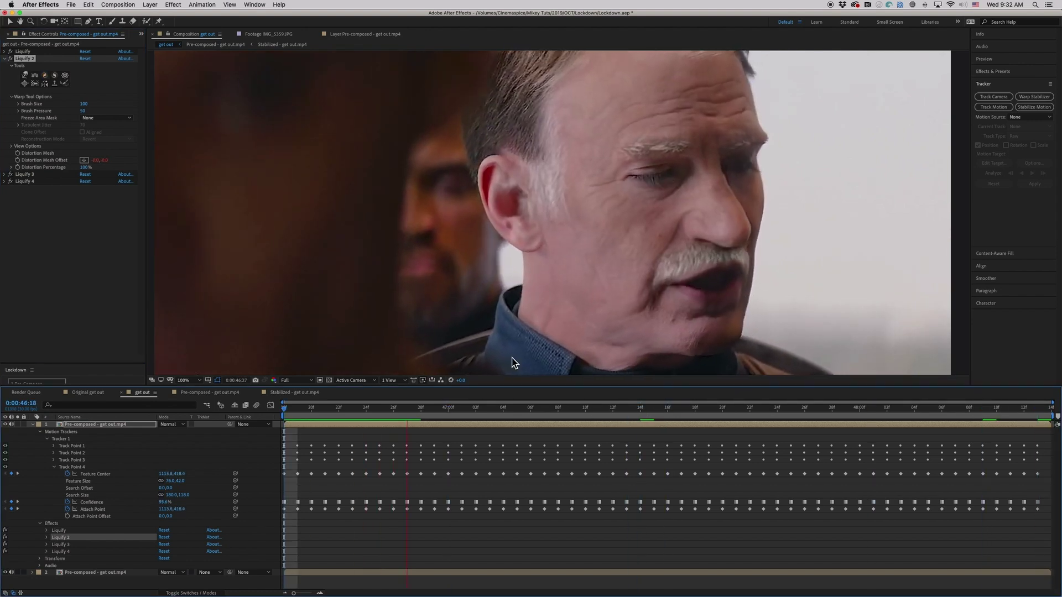
left_click(1043, 409)
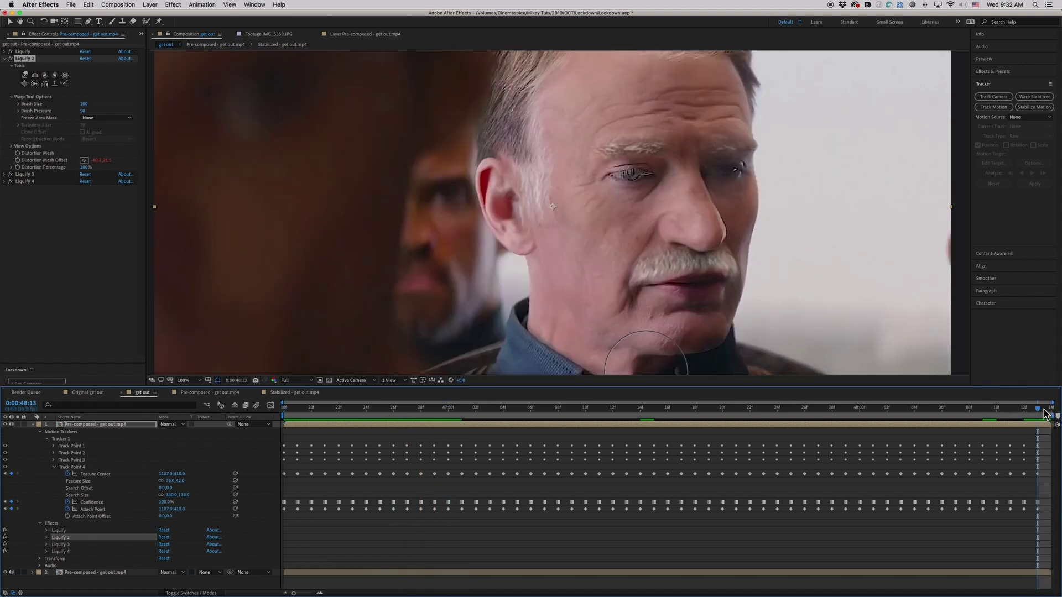
Reshape the jowl, jawline and neck with Liquify 3's Warp tool at brush size 100
left_click(7, 58)
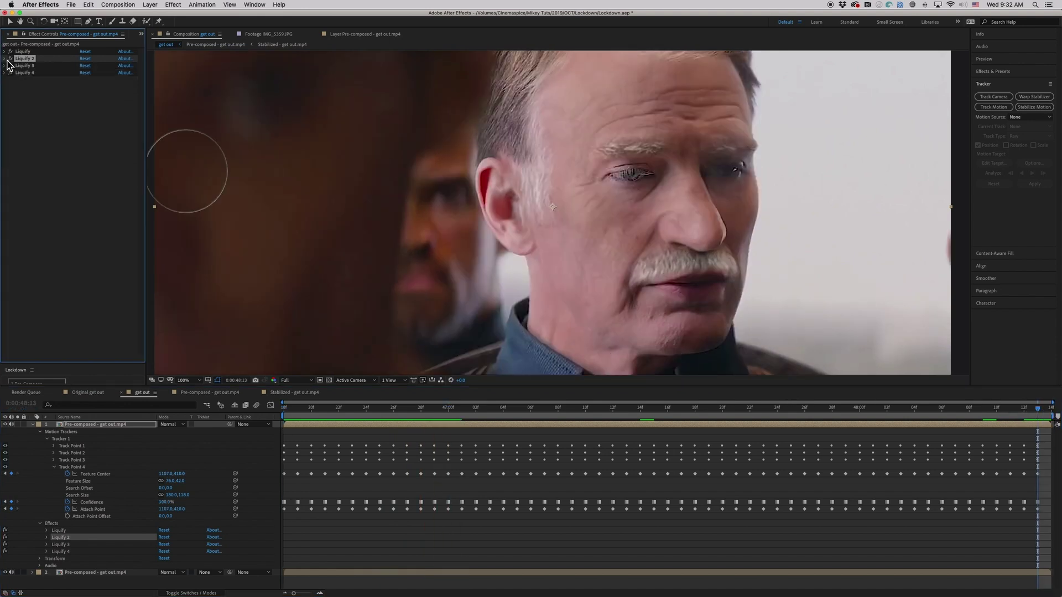
left_click(7, 66)
left_click(5, 66)
left_click(12, 104)
left_click(83, 111)
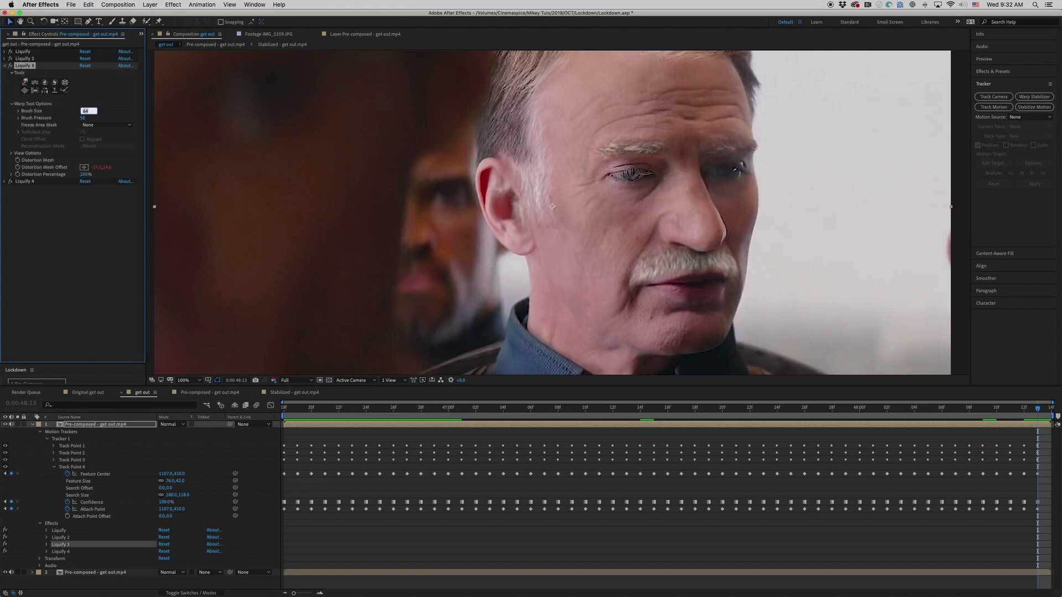
left_click(26, 82)
left_click_drag(606, 338, 583, 316)
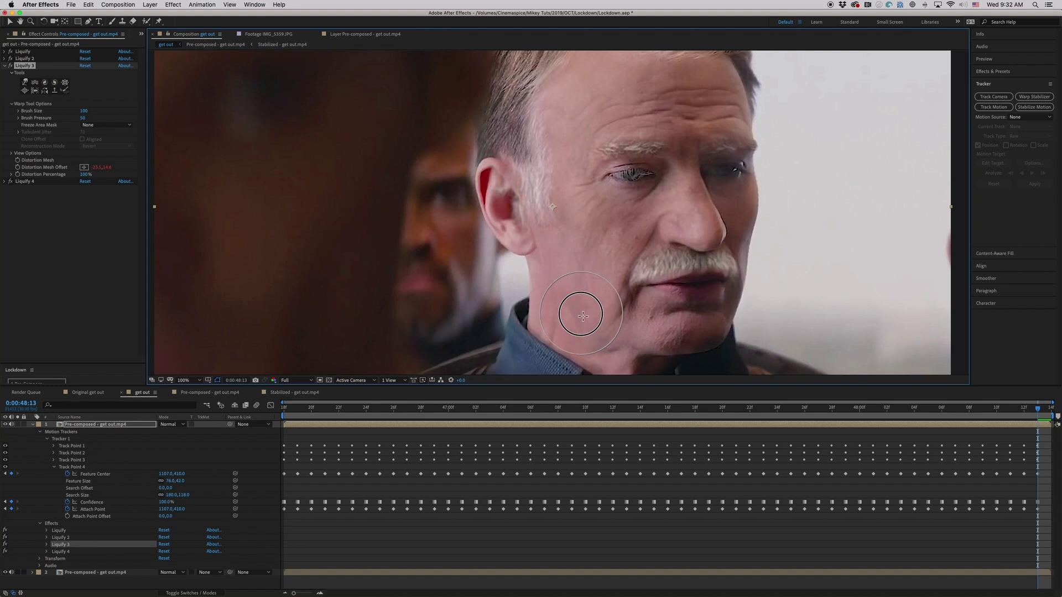
left_click_drag(572, 273, 560, 285)
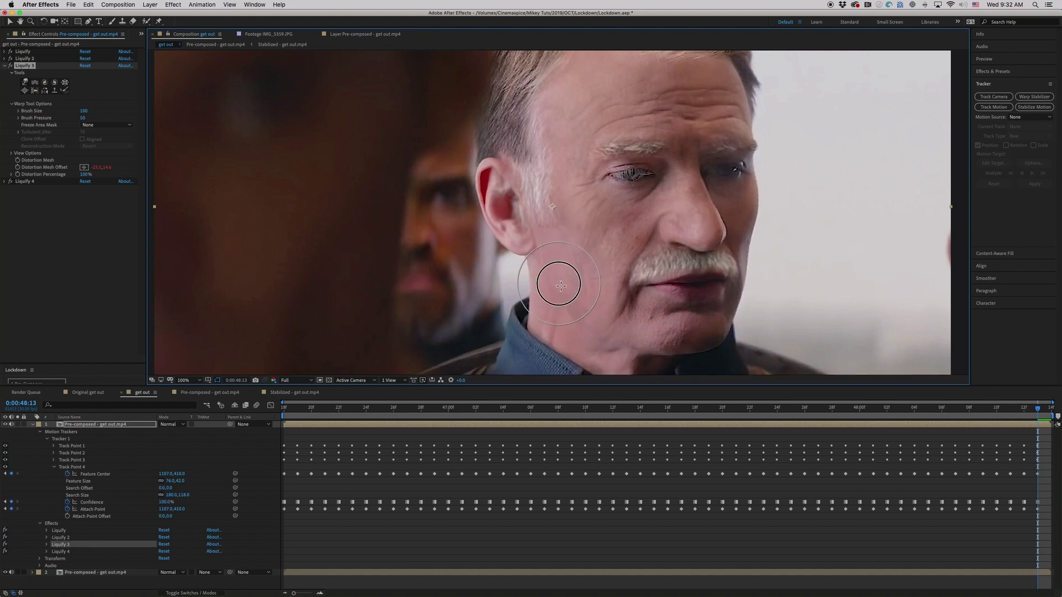
left_click_drag(644, 332, 639, 343)
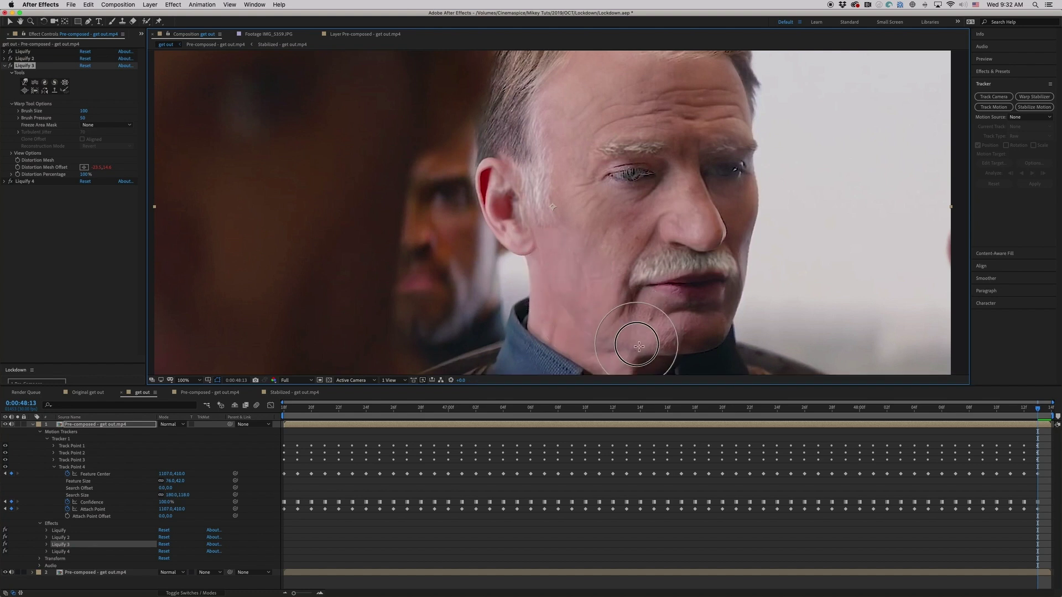
left_click_drag(633, 294, 621, 291)
Pull the near eye slightly downward with Liquify 4's Warp tool at brush size 200
left_click(4, 65)
left_click(4, 73)
left_click(4, 72)
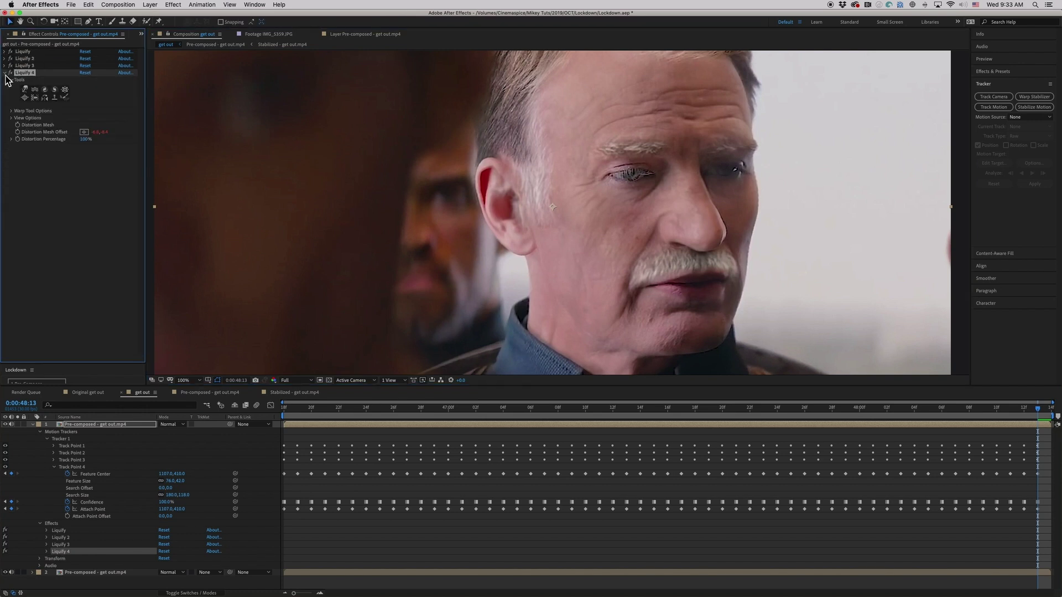
left_click(11, 111)
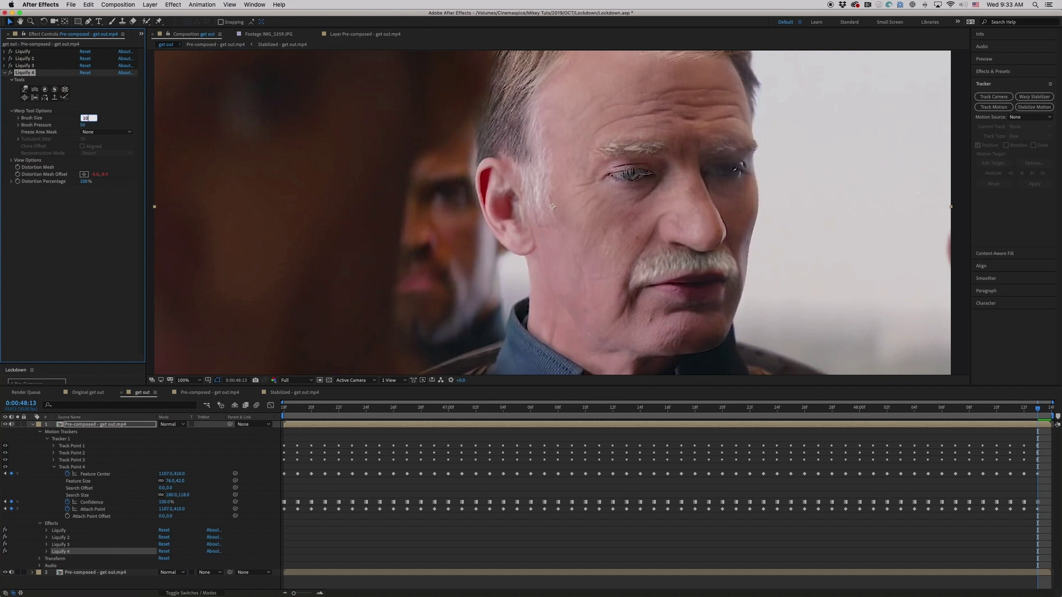
left_click(25, 89)
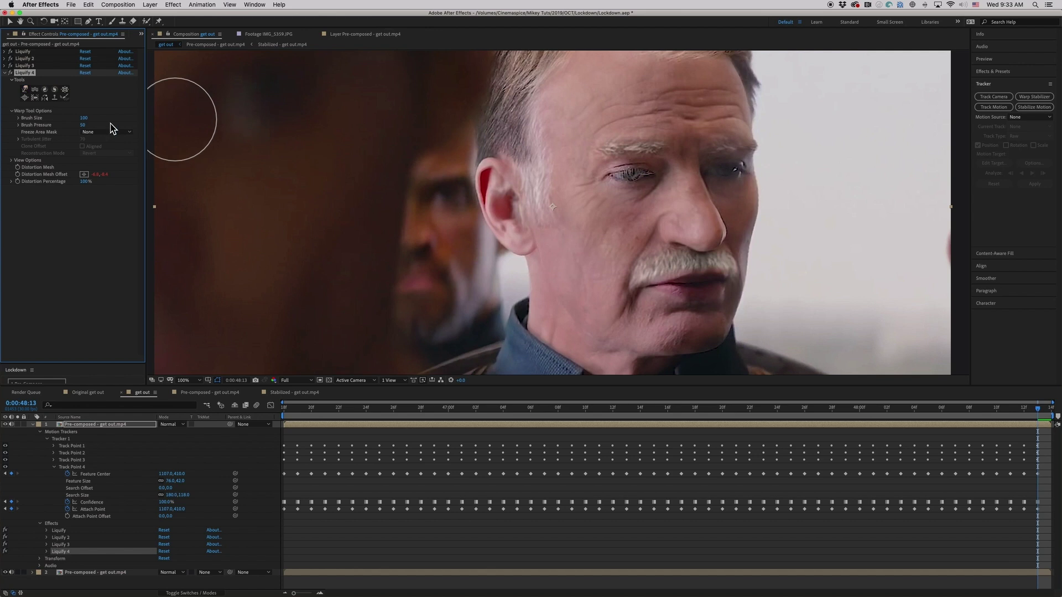
left_click(85, 119)
type("200")
left_click(82, 207)
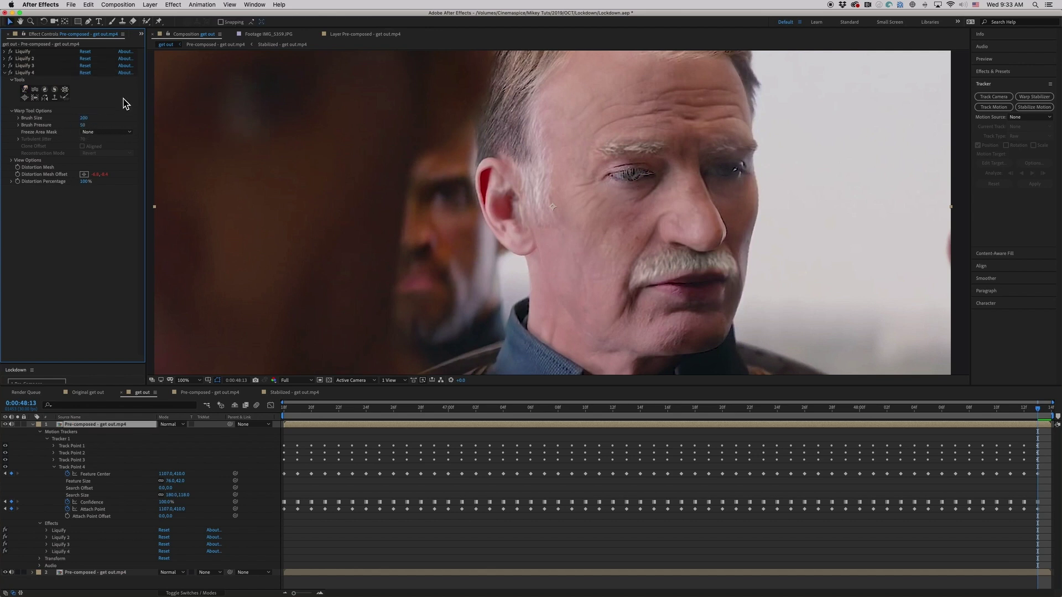
left_click(25, 90)
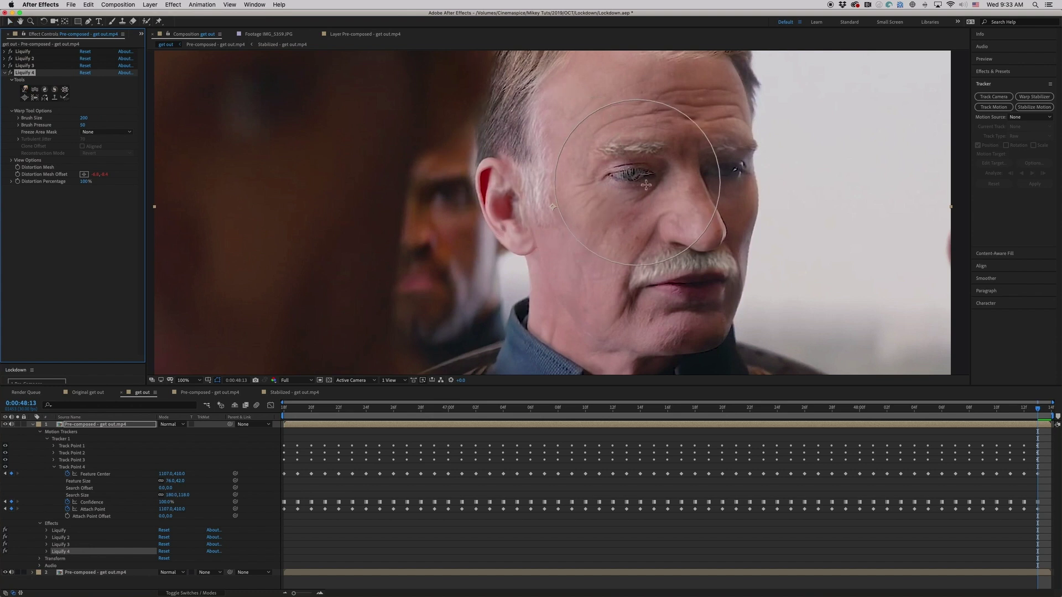
left_click_drag(631, 175, 630, 183)
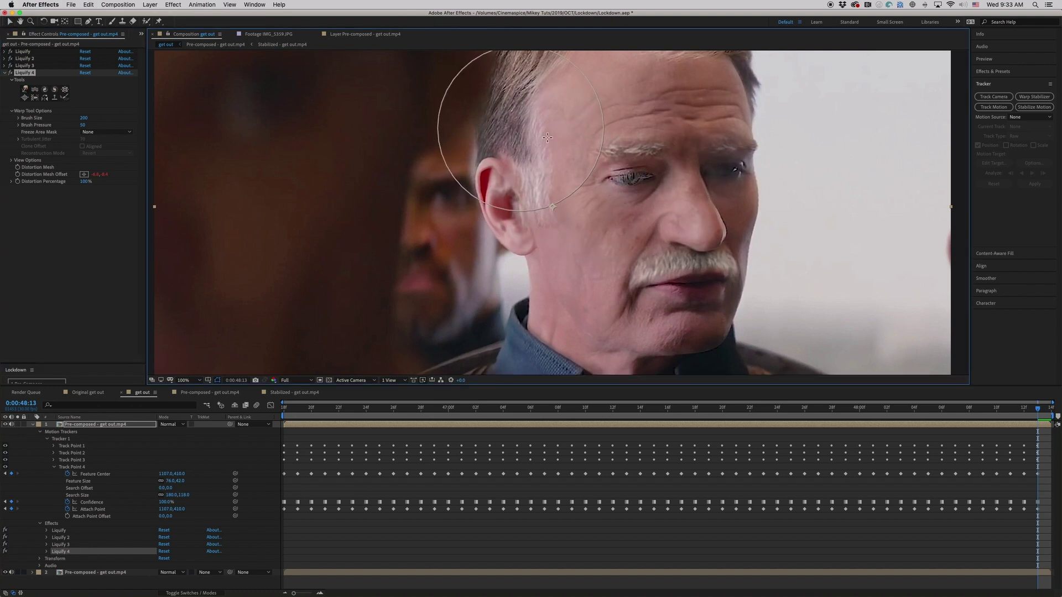
Set Liquify 4's brush size to 100 and warp the outer end of the near eyebrow up and outward
left_click(113, 122)
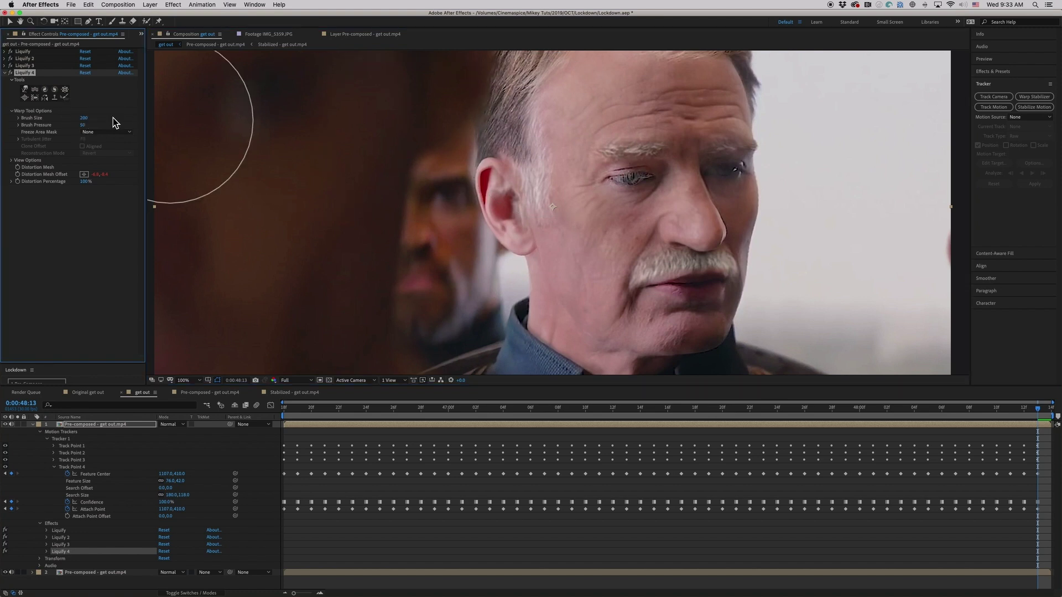
left_click(84, 118)
type("100")
key("Return")
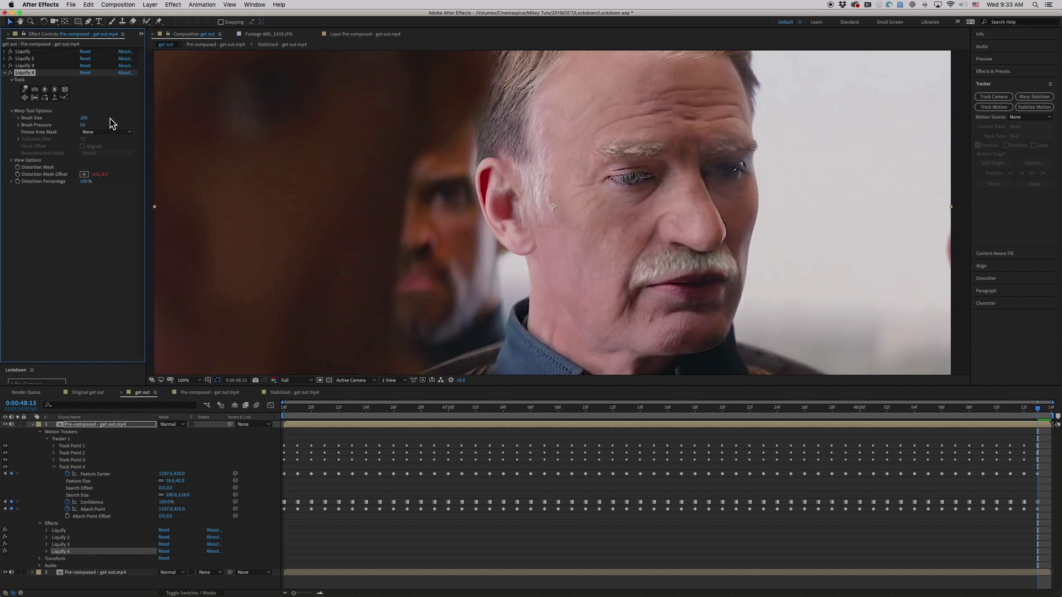
left_click(26, 89)
mouse_move(605, 146)
left_mouse_down()
mouse_move(604, 159)
mouse_move(596, 138)
left_mouse_up()
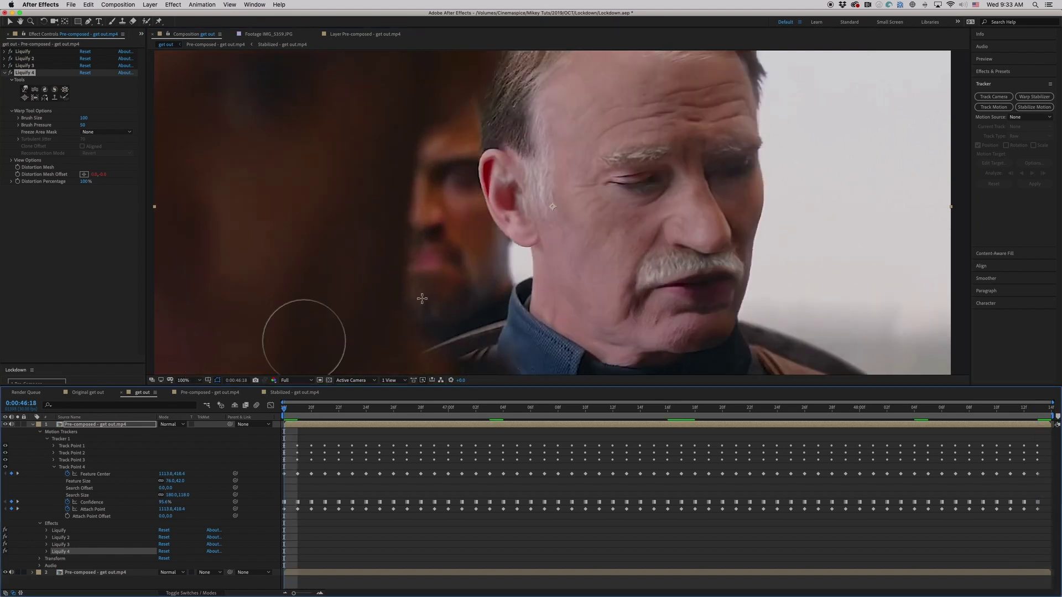
Fit the full frame at 50% zoom, collapse the top layer's properties, and preview the finished composite from 0:00:46:18
key("comma")
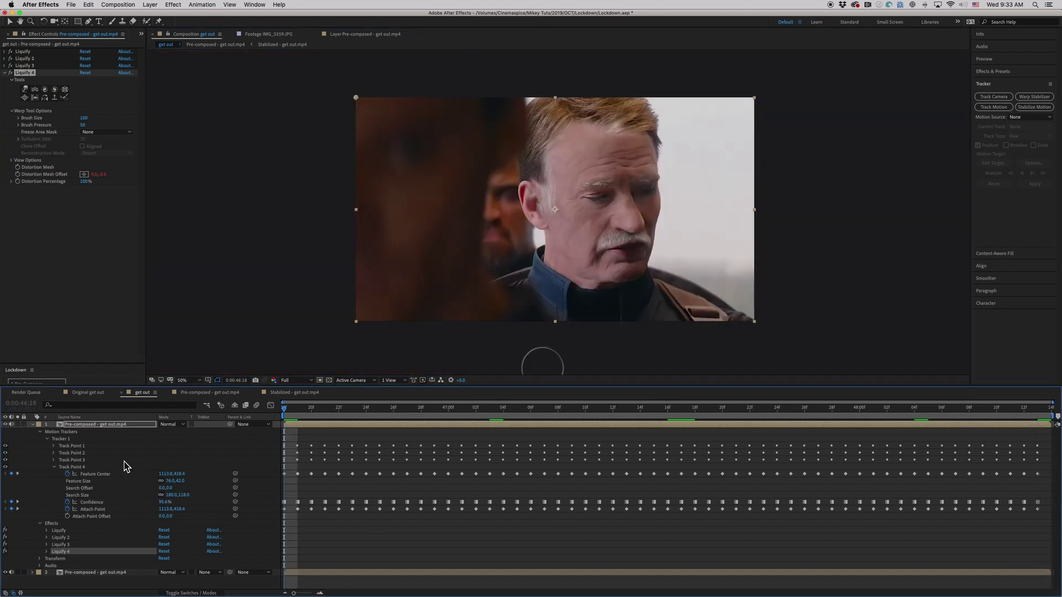
left_click(32, 424)
left_click(379, 513)
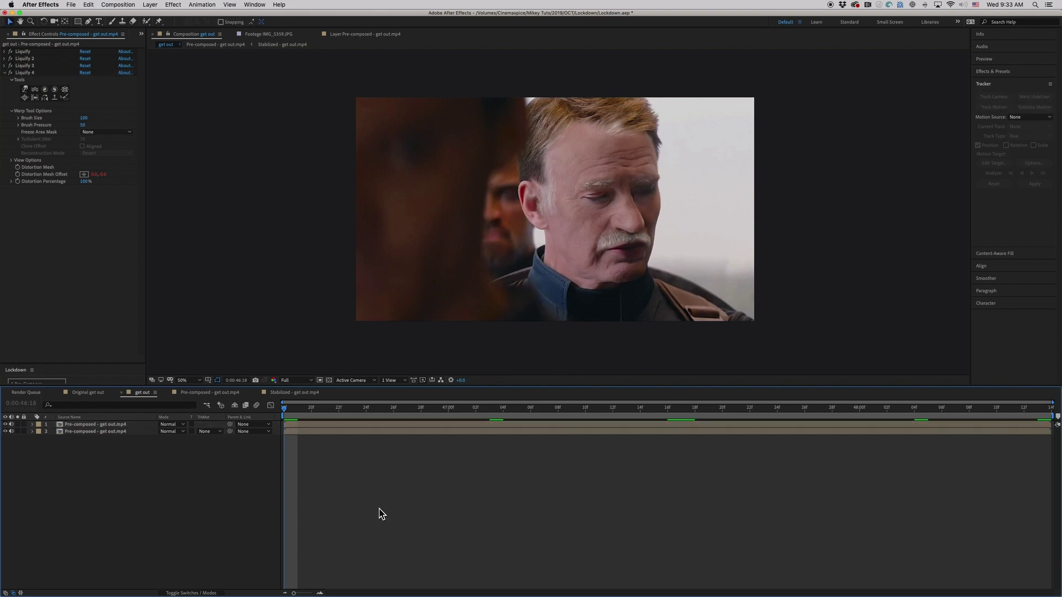
key("space")
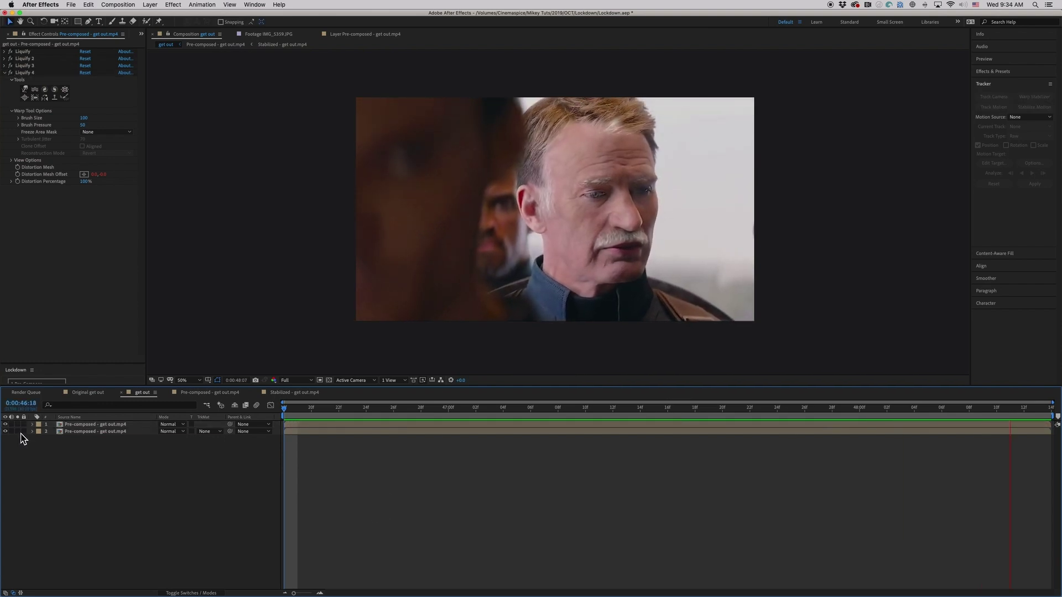
key("space")
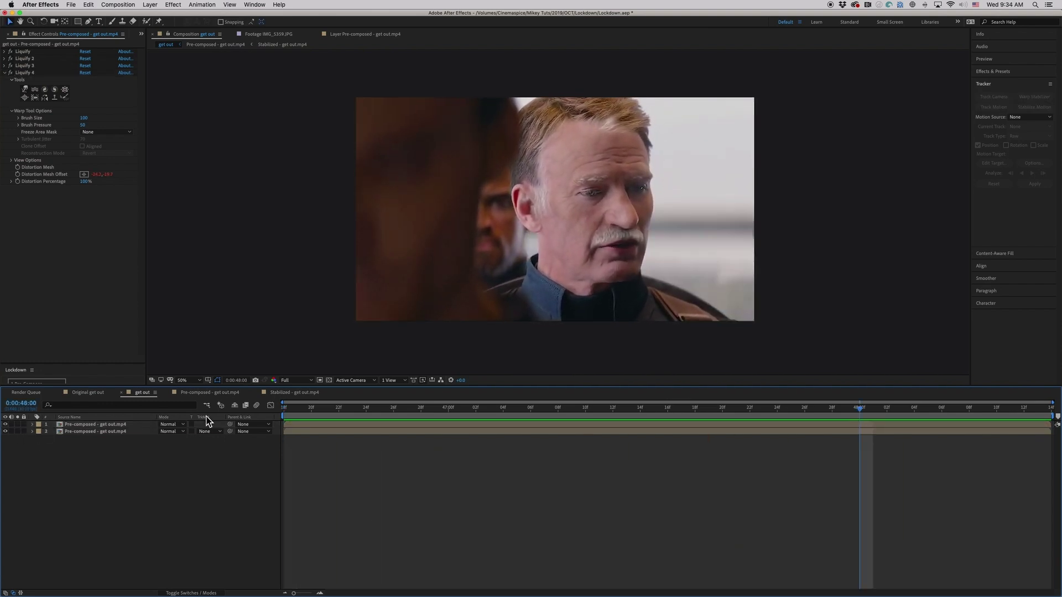
Compare the face with the top Pre-composed - get out.mp4 layer hidden and shown at 0:00:48:00, and play the shot again
left_click(7, 424)
left_click(6, 425)
left_click(7, 425)
left_click(7, 425)
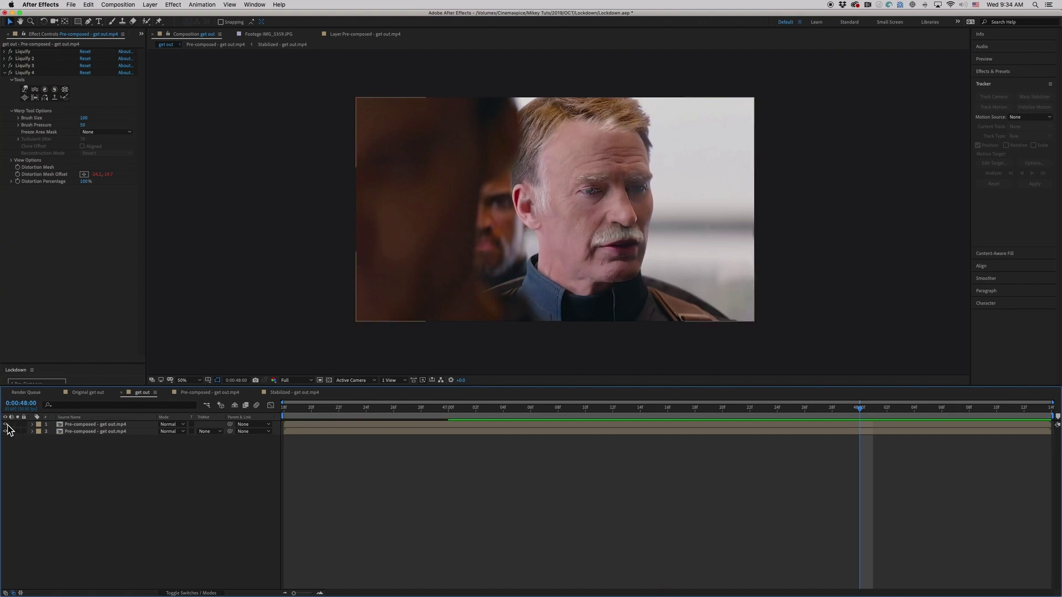
left_click(7, 424)
left_click(6, 425)
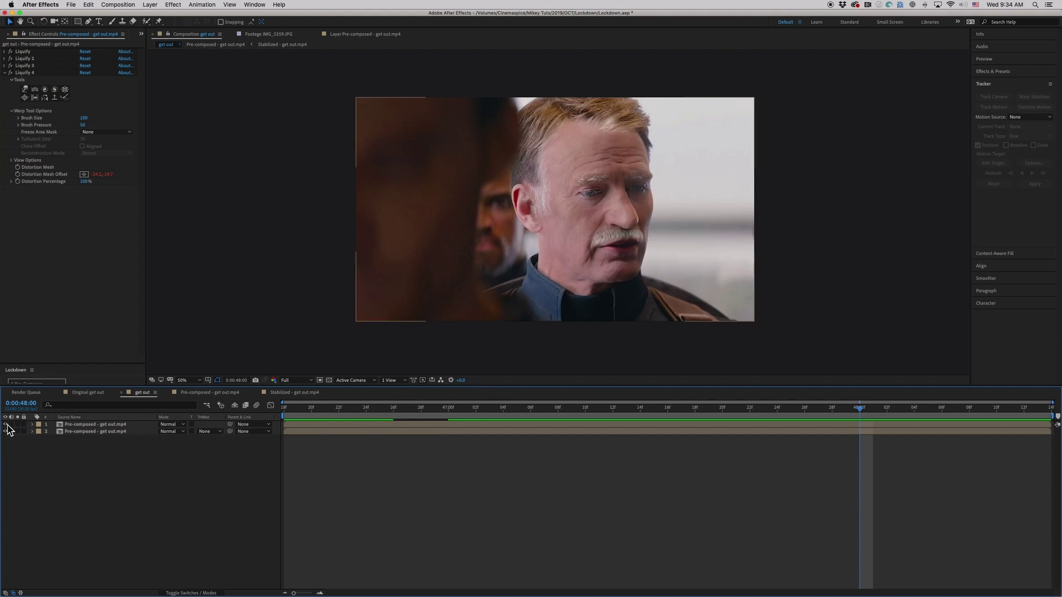
left_click(6, 426)
left_click(7, 425)
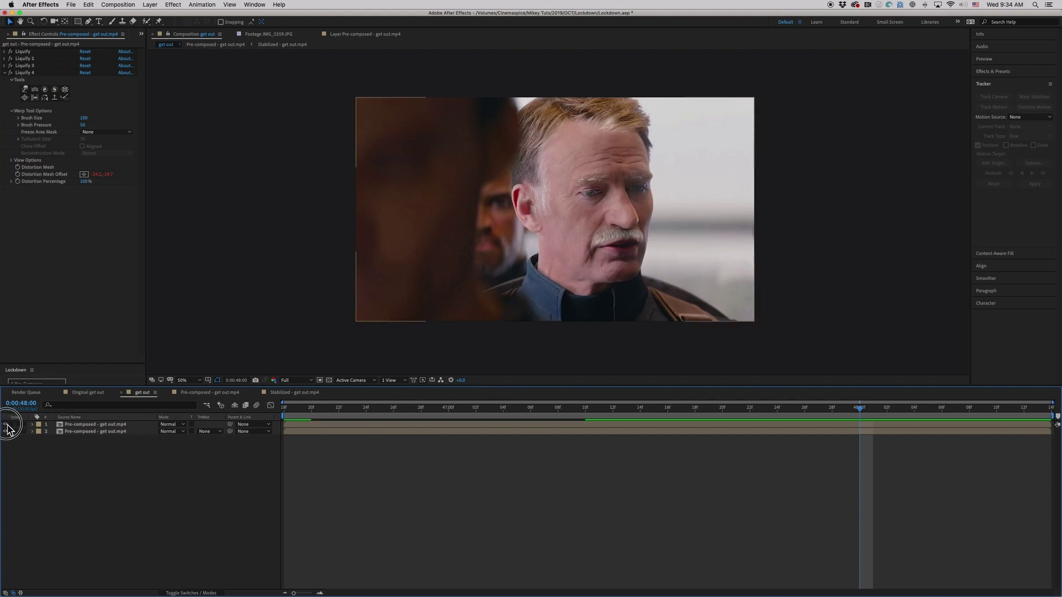
left_click(7, 424)
left_click(6, 425)
key("space")
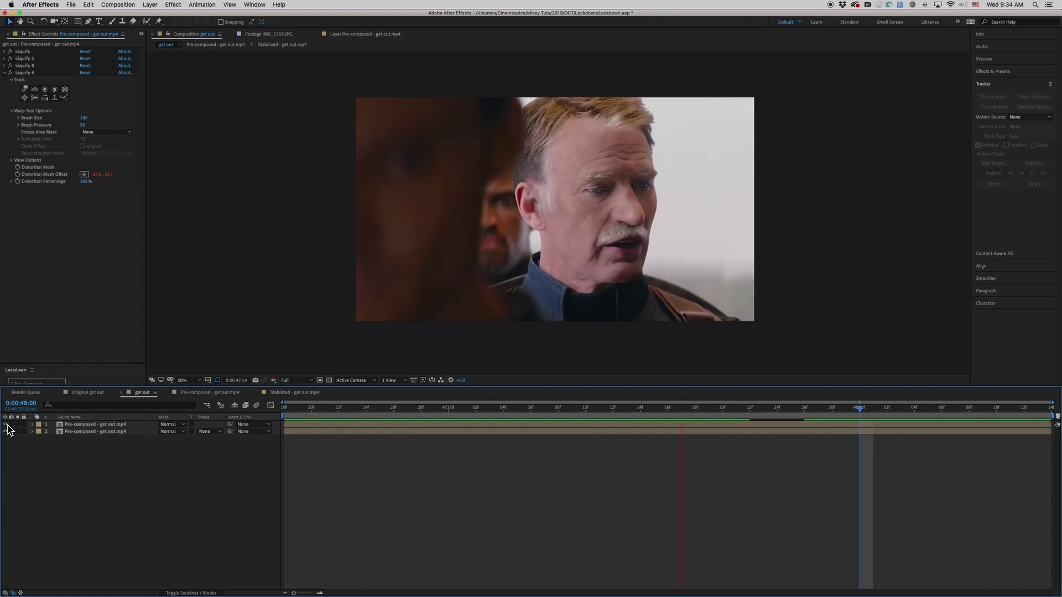